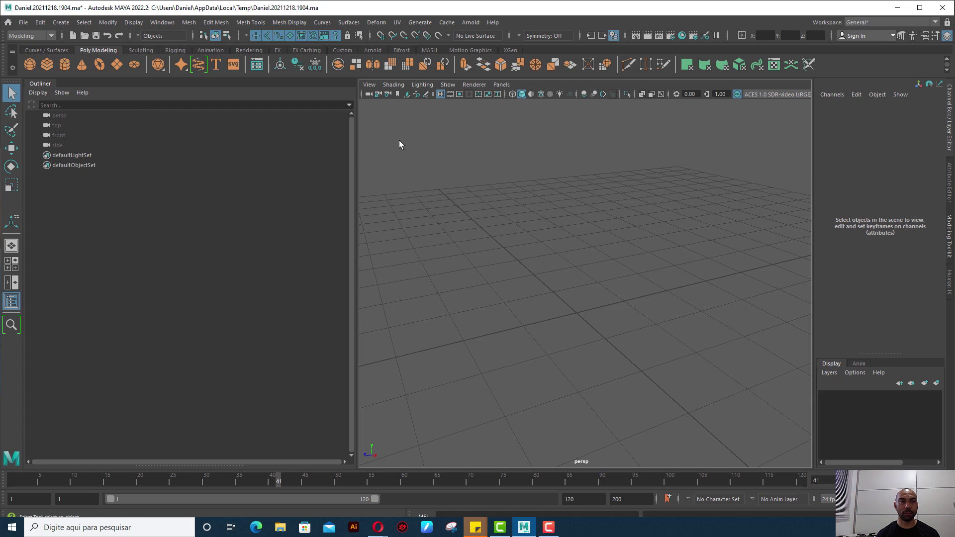
Drag the Outliner divider left so the perspective viewport fills more of the window.
{"action": "left_click_drag", "start_coordinate": [358, 142], "coordinate": [170, 153]}
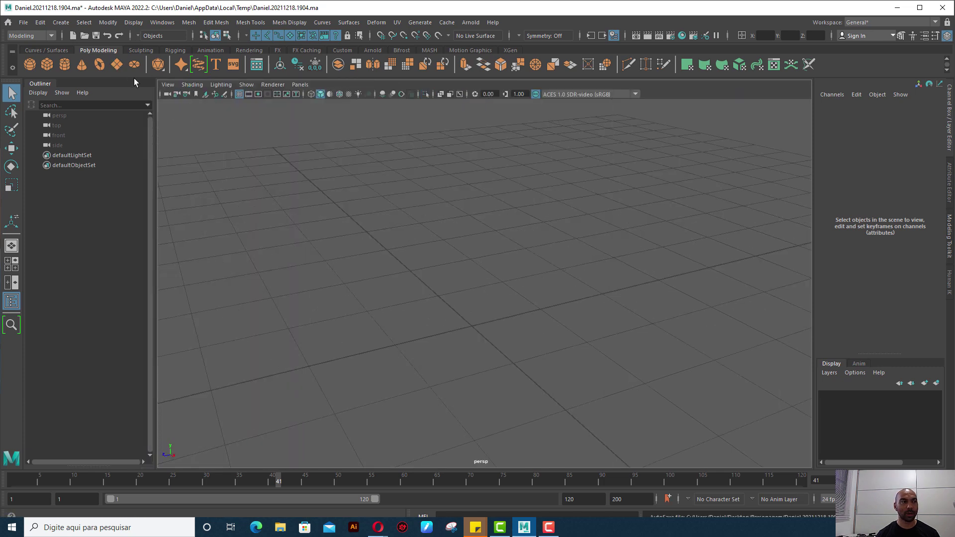
Tear off the Edit menu and float it at the right side of the viewport.
{"action": "left_click", "coordinate": [41, 22]}
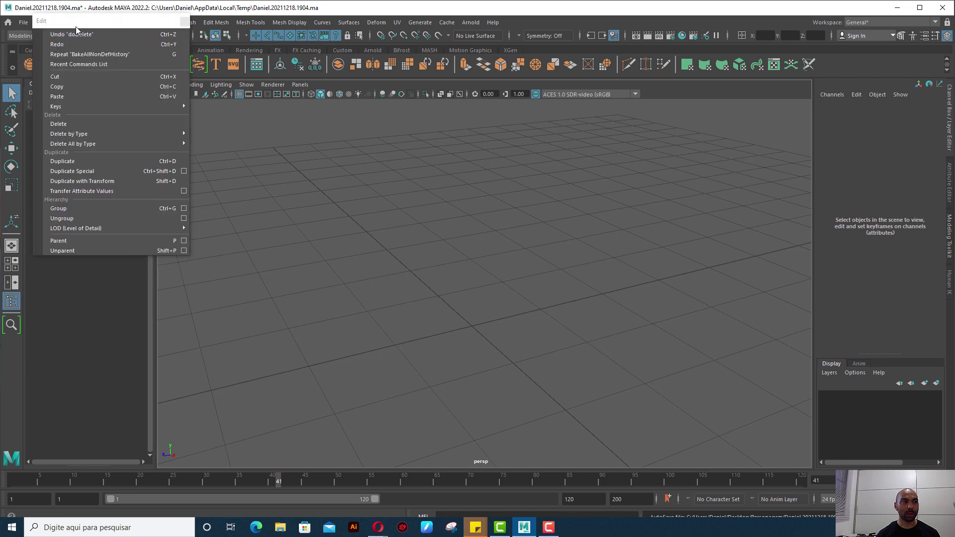
{"action": "left_click_drag", "start_coordinate": [75, 30], "coordinate": [634, 117]}
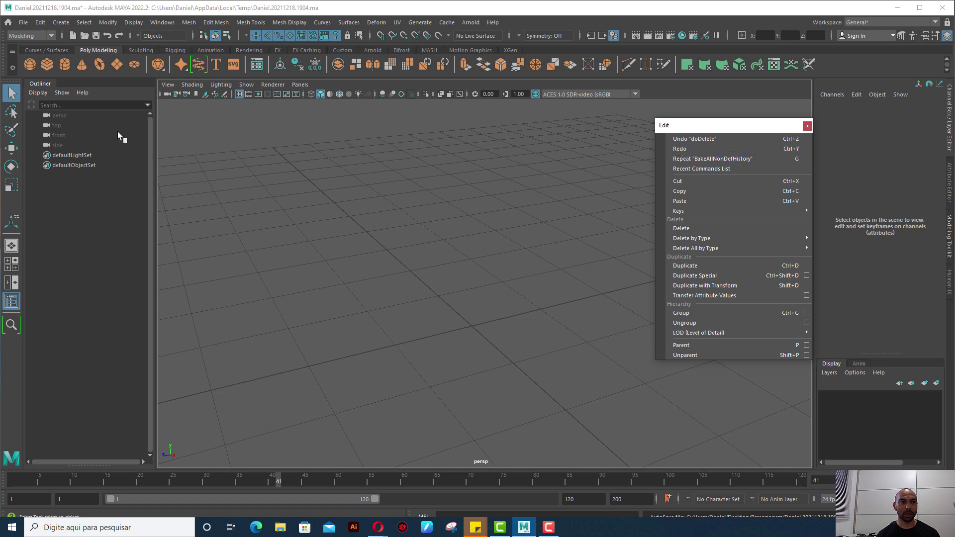
Create a polygon cube with subdivisions width, height and depth set to 2.
{"action": "left_click", "coordinate": [47, 64]}
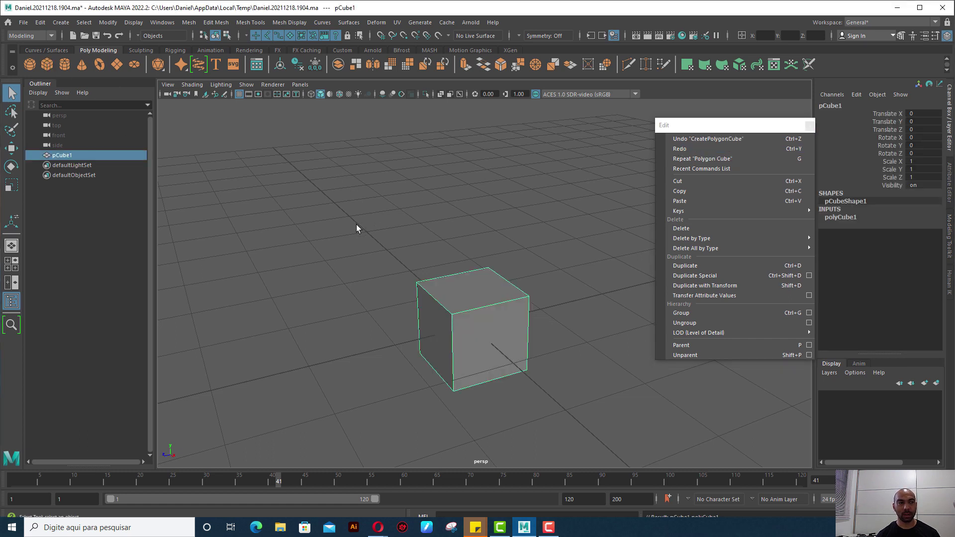
{"action": "left_click", "coordinate": [830, 219]}
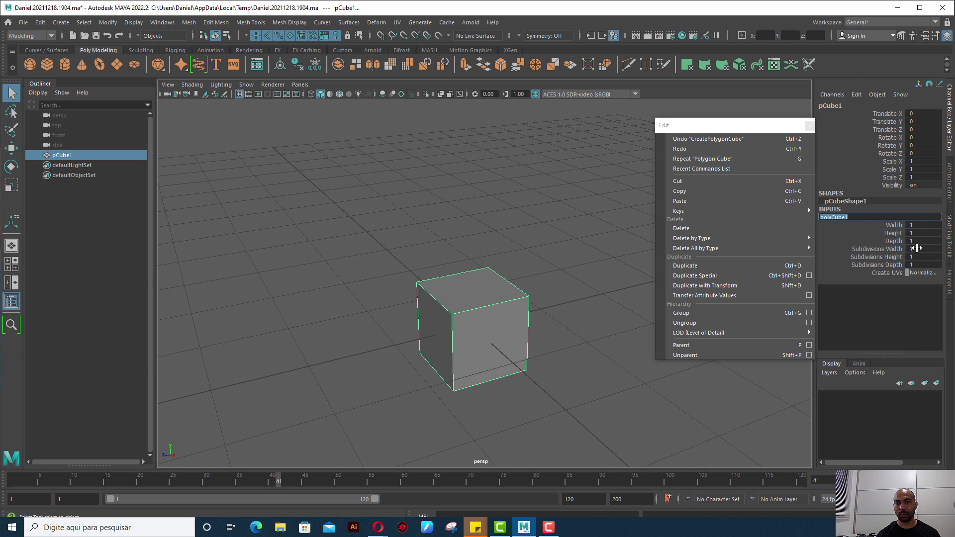
{"action": "left_click_drag", "start_coordinate": [917, 248], "coordinate": [914, 258]}
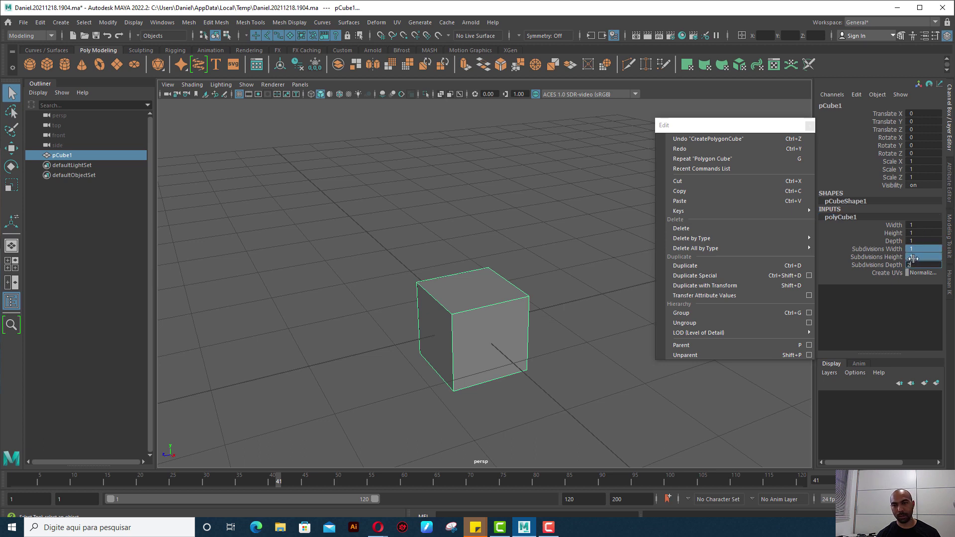
{"action": "type", "text": "2"}
{"action": "key", "text": "Return"}
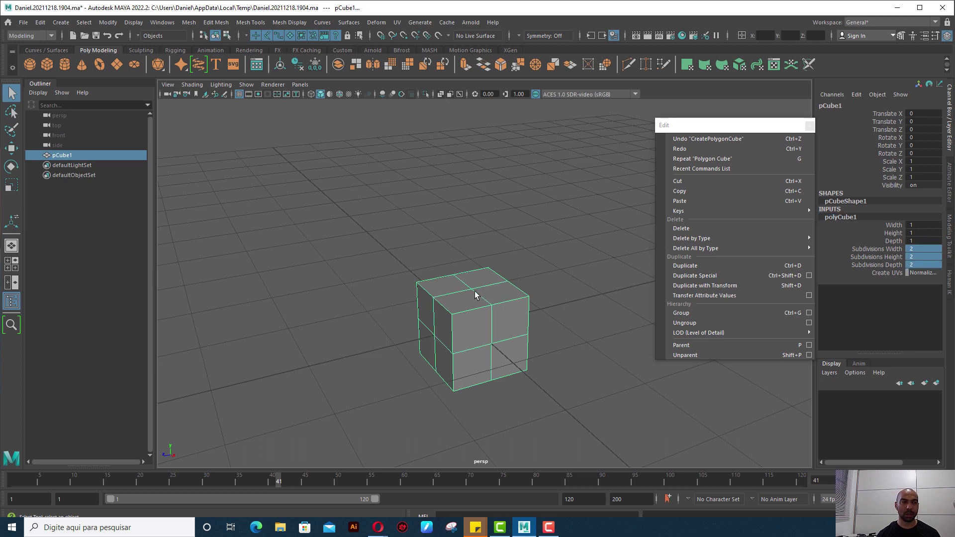
Move the cube up along Y to Translate Y 0.671.
{"action": "left_click", "coordinate": [15, 148]}
{"action": "mouse_move", "coordinate": [471, 242]}
{"action": "left_mouse_down"}
{"action": "mouse_move", "coordinate": [472, 194]}
{"action": "mouse_move", "coordinate": [480, 273]}
{"action": "mouse_move", "coordinate": [474, 168]}
{"action": "left_mouse_up"}
{"action": "scroll", "coordinate": [597, 249], "scroll_direction": "up", "scroll_amount": 2}
{"action": "scroll", "coordinate": [514, 249], "scroll_direction": "up", "scroll_amount": 3}
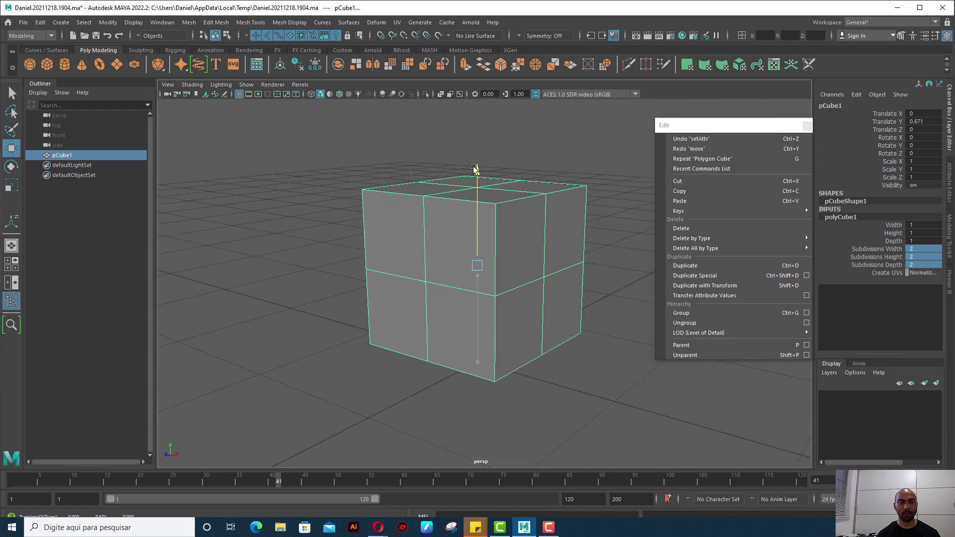
{"action": "scroll", "coordinate": [495, 219], "scroll_direction": "down", "scroll_amount": 2}
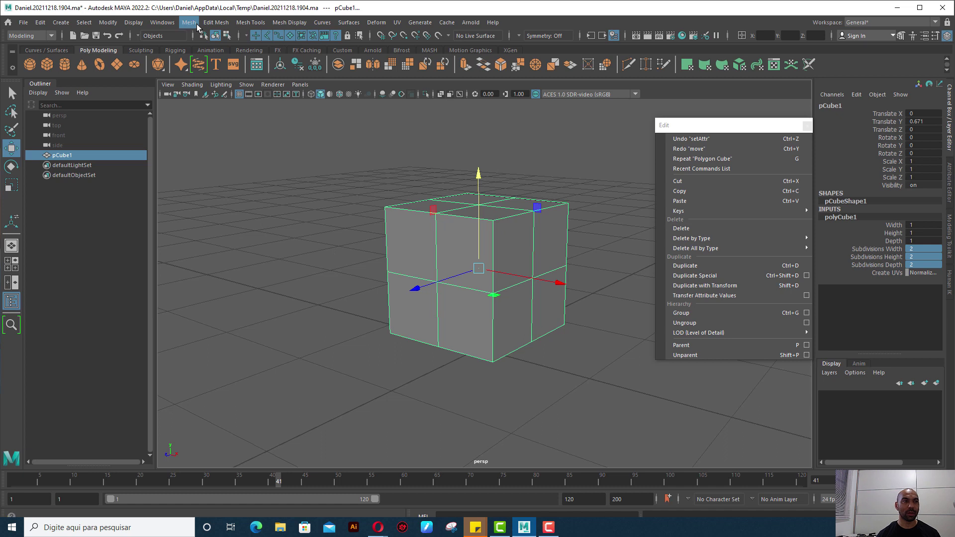
Review the Undo preferences (undo on, infinite queue) and save them.
{"action": "left_click", "coordinate": [171, 26]}
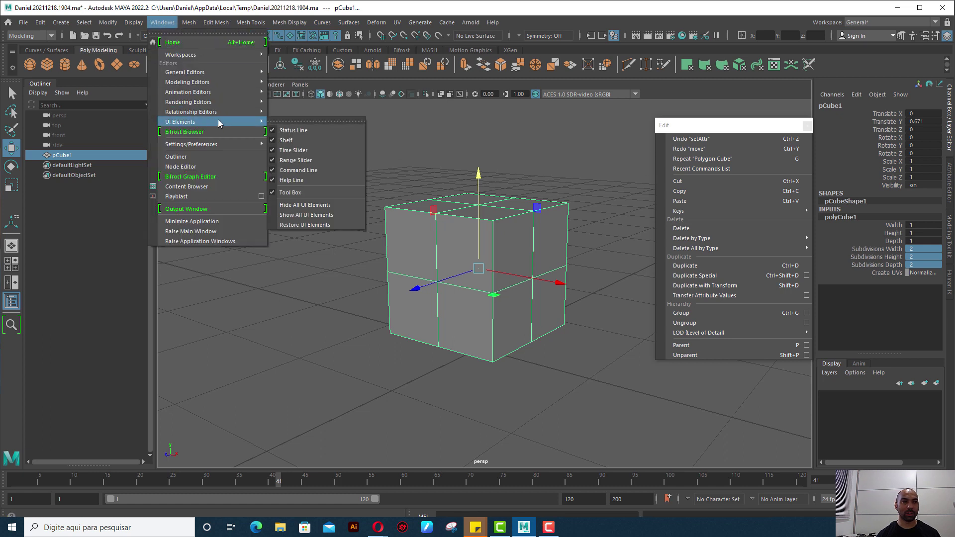
{"action": "mouse_move", "coordinate": [191, 145]}
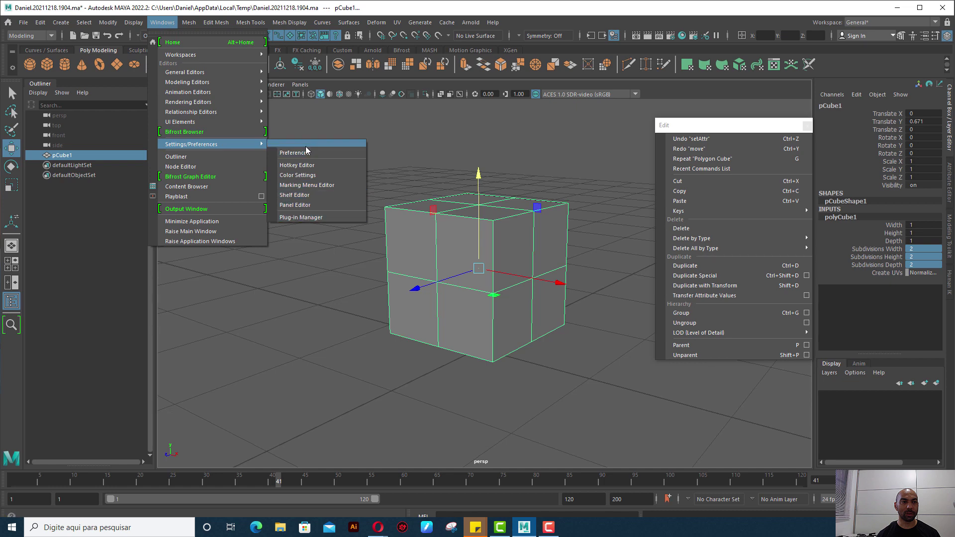
{"action": "left_click", "coordinate": [304, 153]}
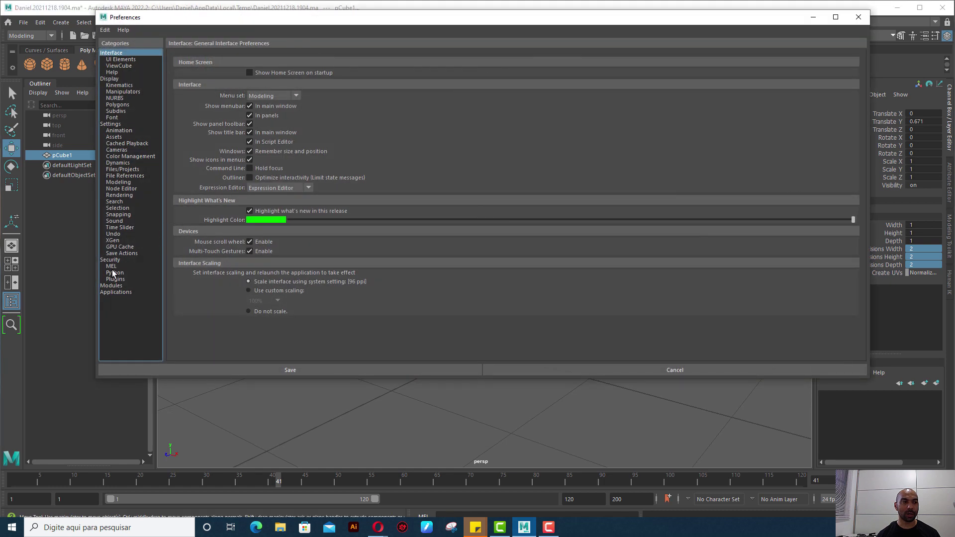
{"action": "left_click", "coordinate": [113, 234]}
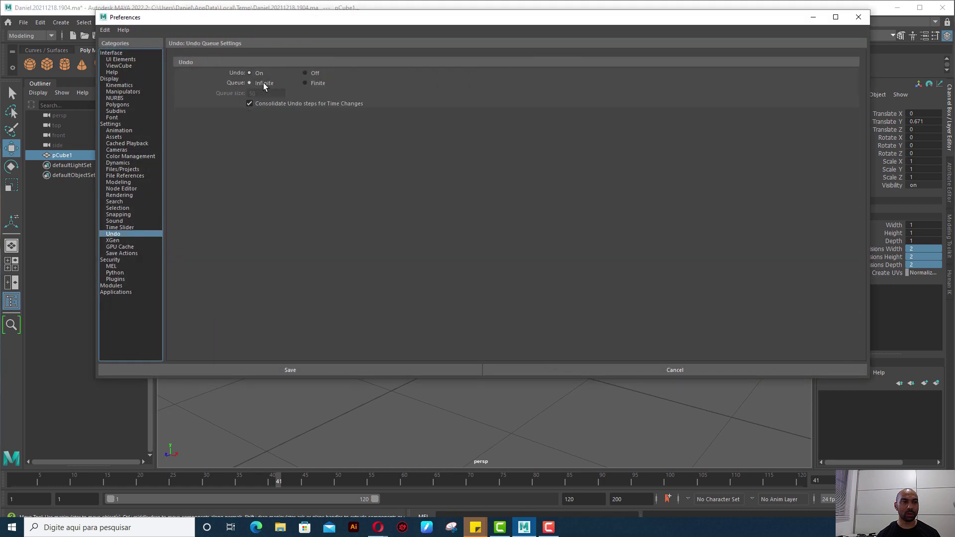
{"action": "left_click", "coordinate": [858, 17]}
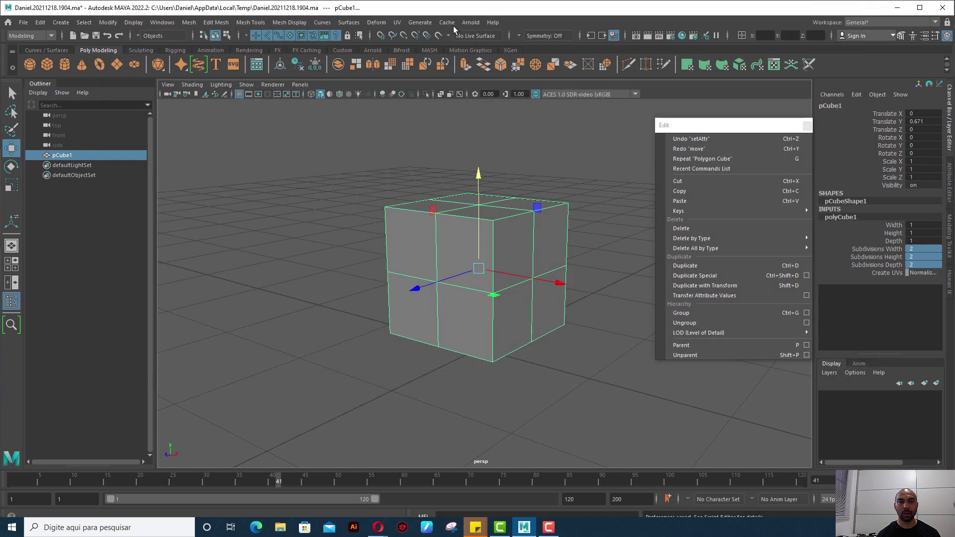
In vertex mode, drag a front corner vertex out of place to bend the front face.
{"action": "right_click_drag", "start_coordinate": [424, 239], "coordinate": [375, 239]}
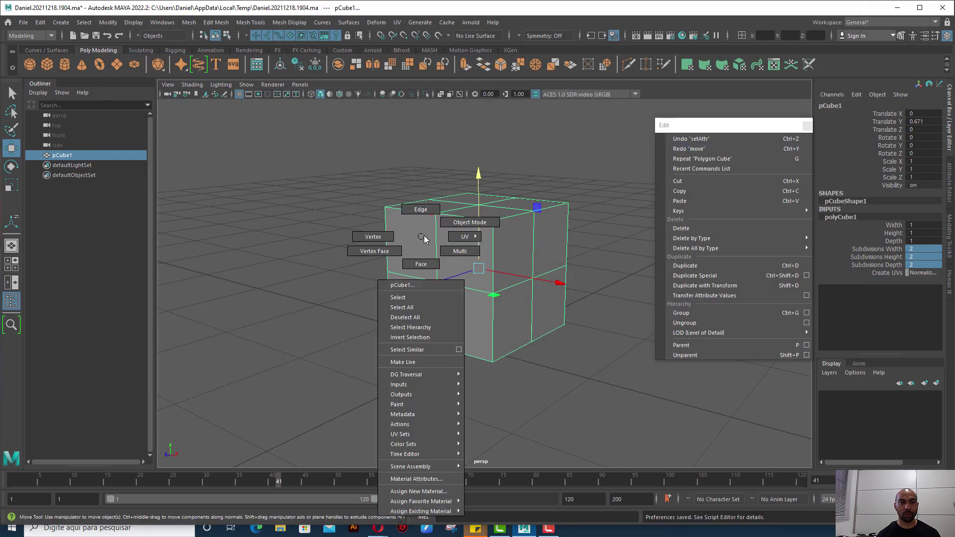
{"action": "left_click", "coordinate": [441, 283]}
{"action": "mouse_move", "coordinate": [418, 292]}
{"action": "middle_mouse_down"}
{"action": "mouse_move", "coordinate": [471, 279]}
{"action": "mouse_move", "coordinate": [621, 320]}
{"action": "middle_mouse_up"}
{"action": "left_click", "coordinate": [512, 296]}
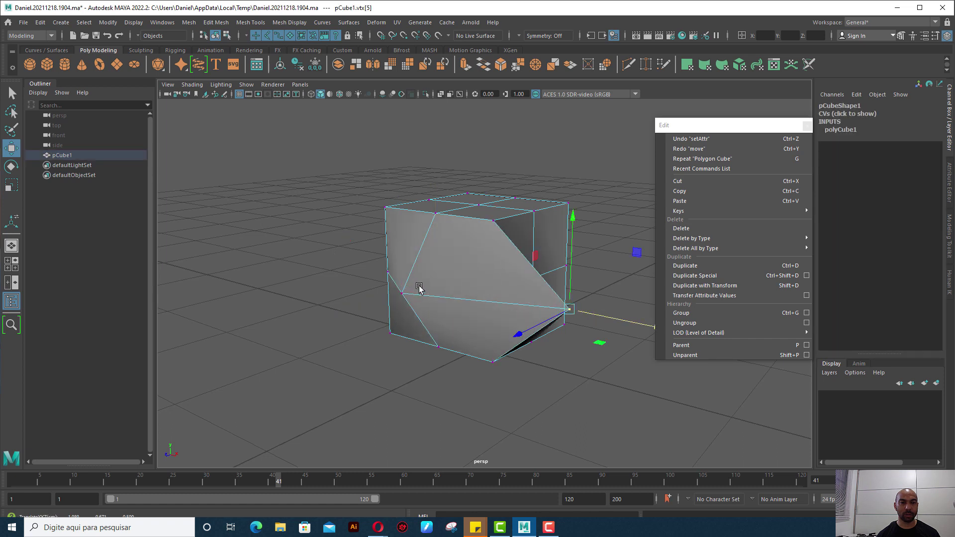
{"action": "key", "text": "ctrl+y"}
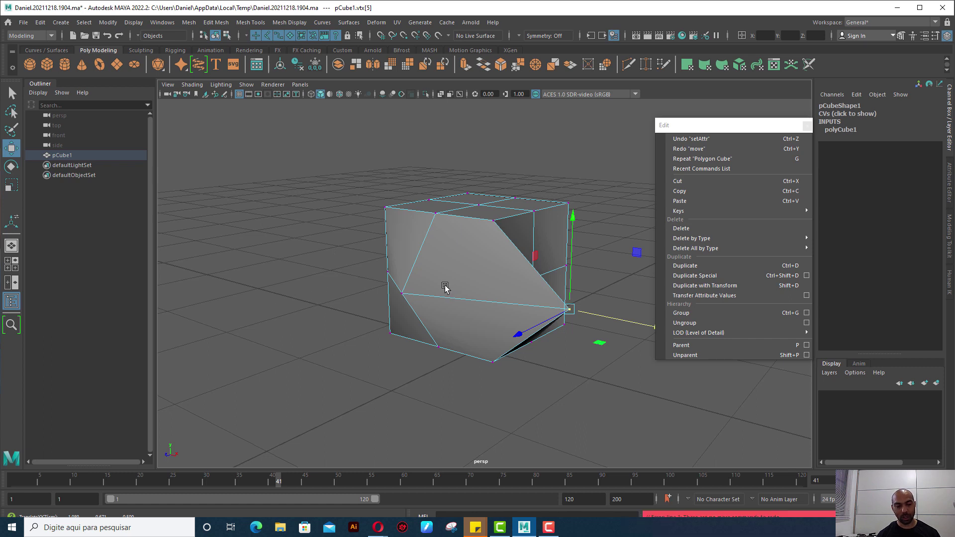
{"action": "left_click_drag", "start_coordinate": [641, 326], "coordinate": [565, 314]}
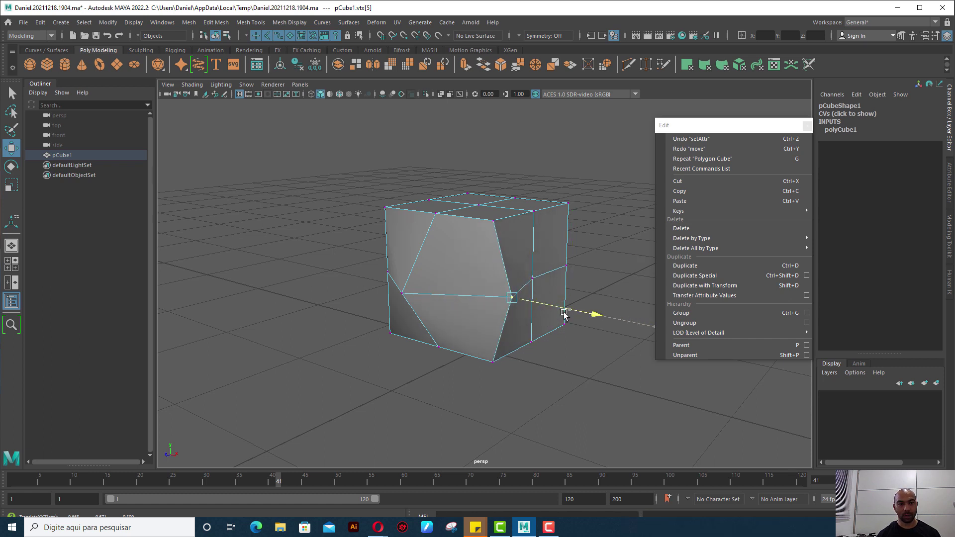
Select a face, then undo back to the vertex selection and redo the vertex move.
{"action": "right_click_drag", "start_coordinate": [457, 271], "coordinate": [497, 254]}
{"action": "left_click", "coordinate": [444, 271]}
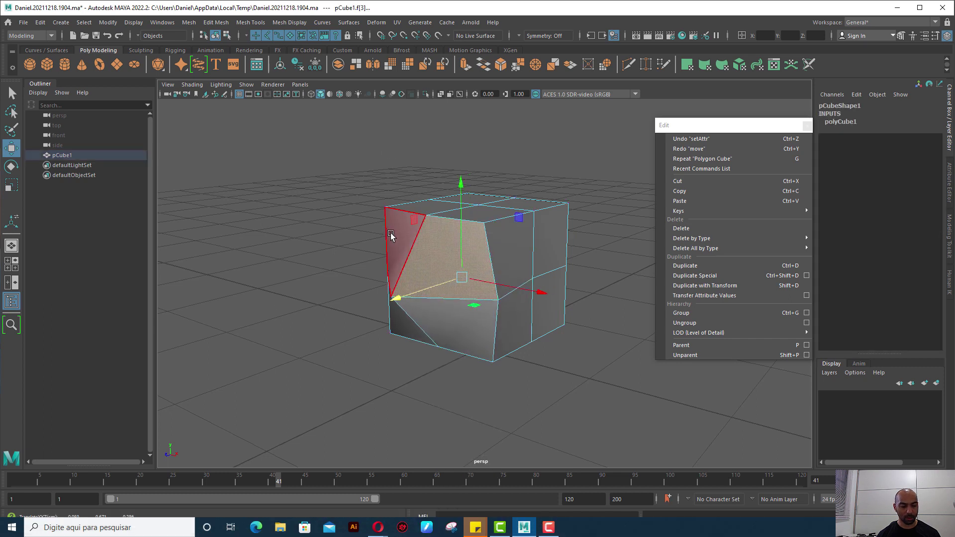
{"action": "key", "text": "ctrl+z"}
{"action": "key", "text": "ctrl+z"}
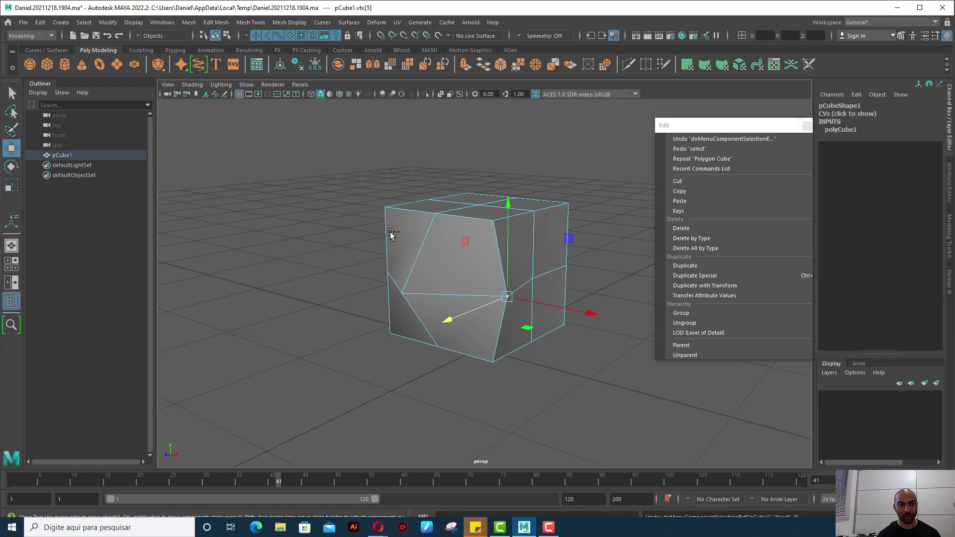
{"action": "key", "text": "ctrl+z"}
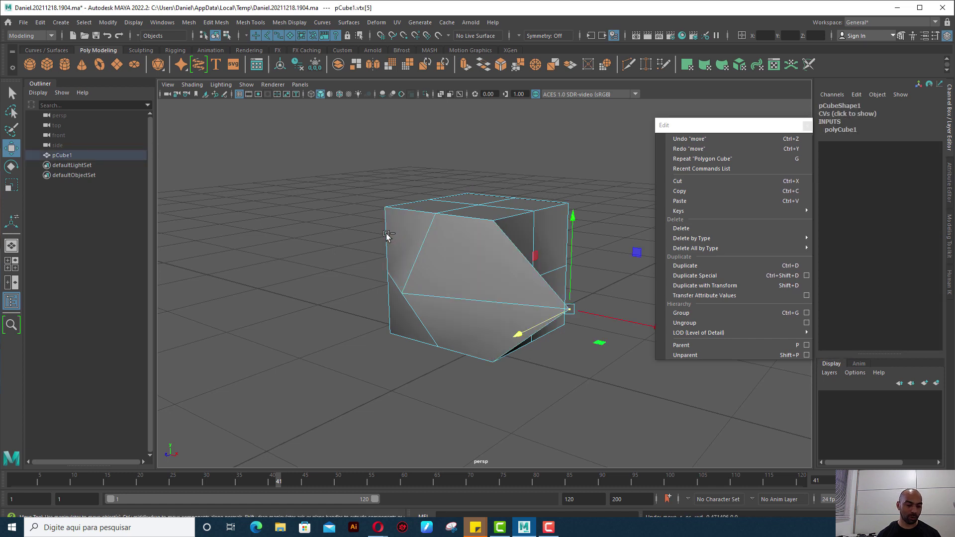
{"action": "key", "text": "ctrl+y"}
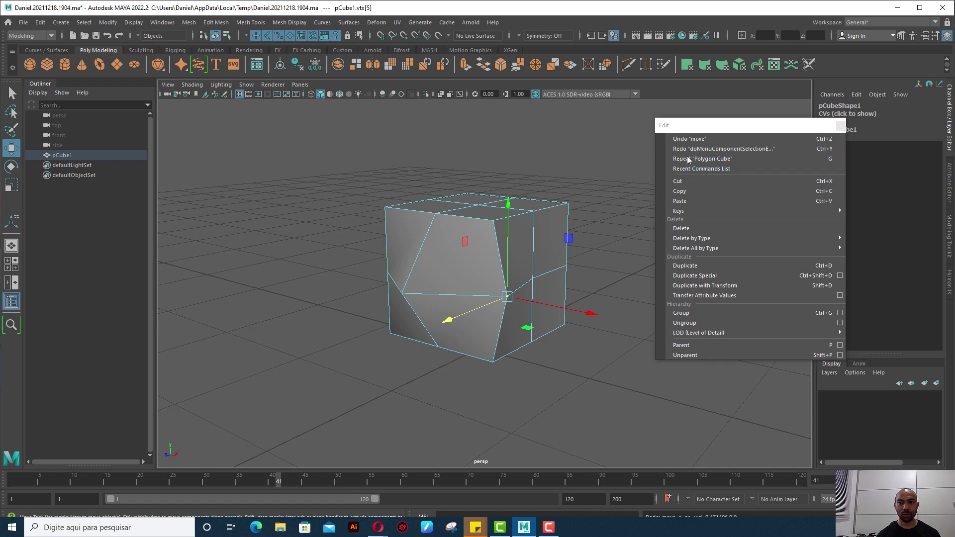
Back in object mode, repeat the cube with G, raise it, then delete it.
{"action": "left_click", "coordinate": [518, 177]}
{"action": "right_click_drag", "start_coordinate": [471, 205], "coordinate": [505, 186]}
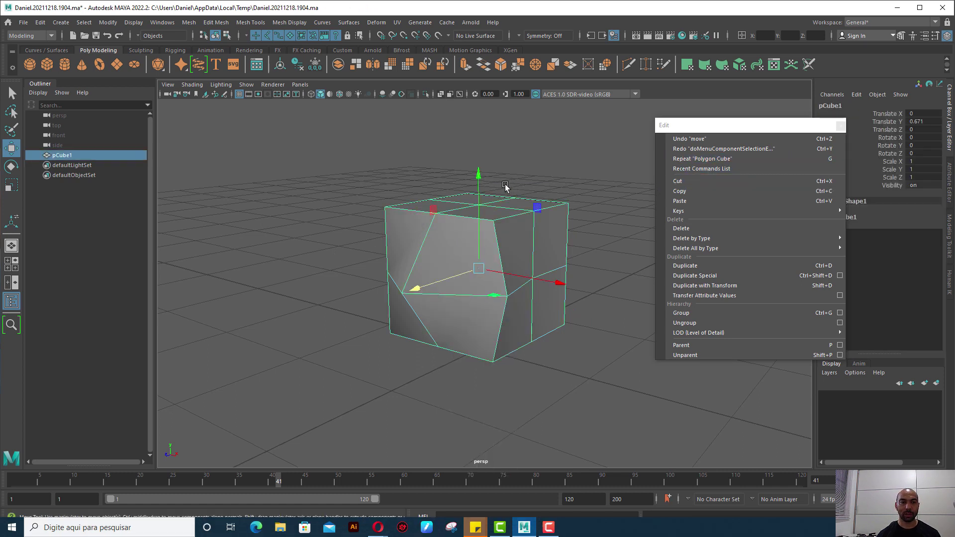
{"action": "left_click", "coordinate": [506, 186]}
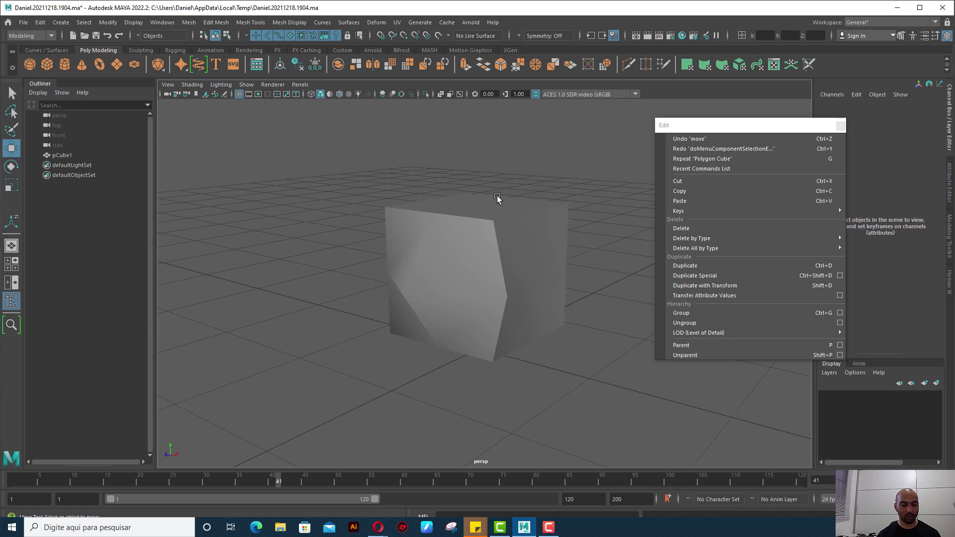
{"action": "key", "text": "g"}
{"action": "left_click_drag", "start_coordinate": [477, 256], "coordinate": [508, 131]}
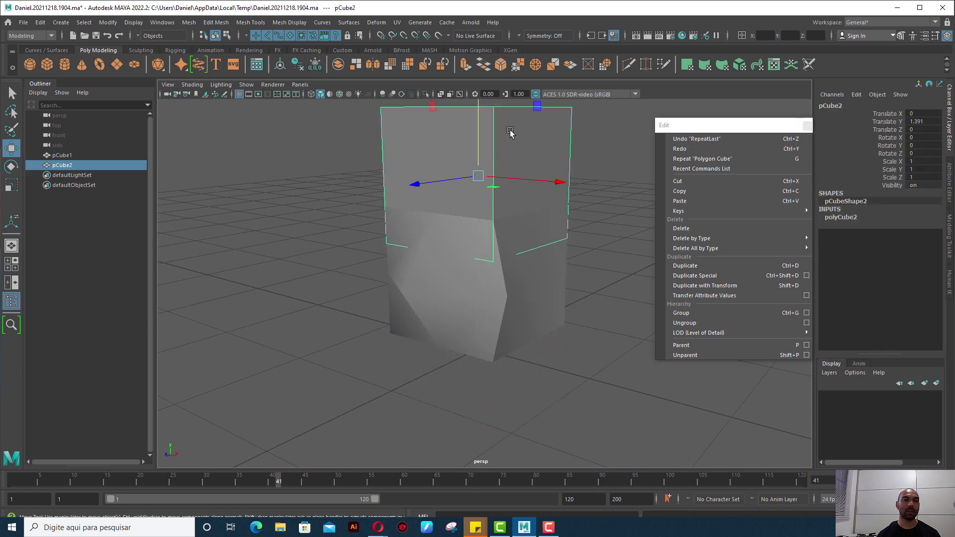
{"action": "key", "text": "Delete"}
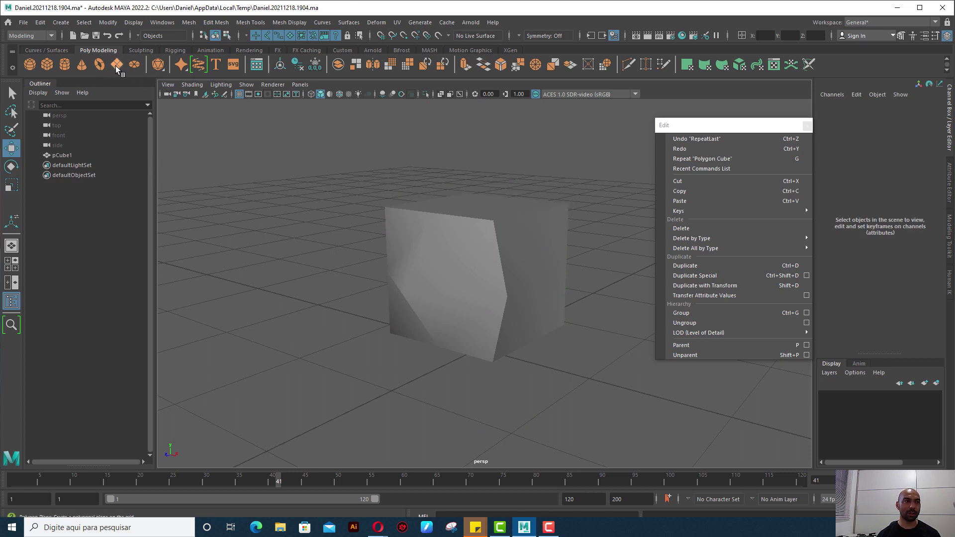
Create a polygon torus and delete it, then repeat it with G and delete it again.
{"action": "left_click", "coordinate": [101, 65]}
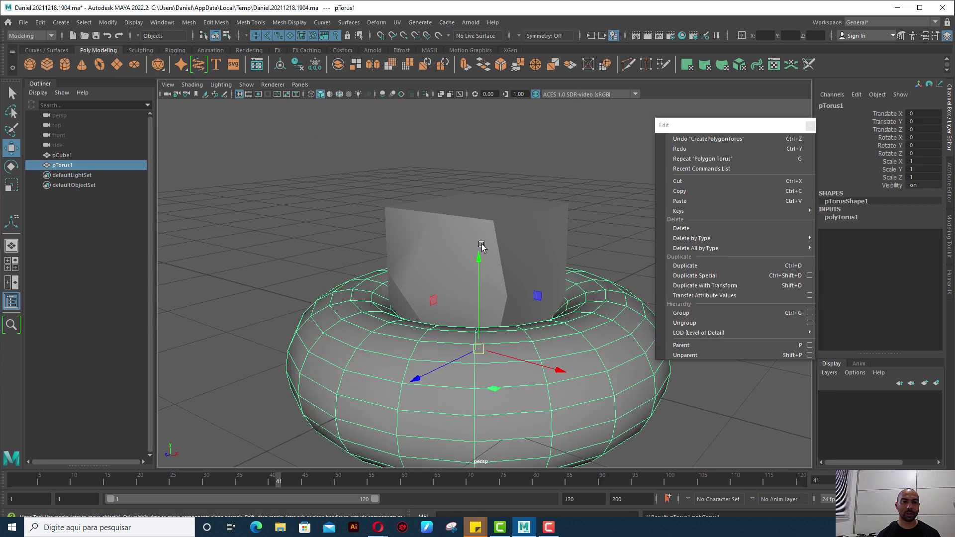
{"action": "key", "text": "Delete"}
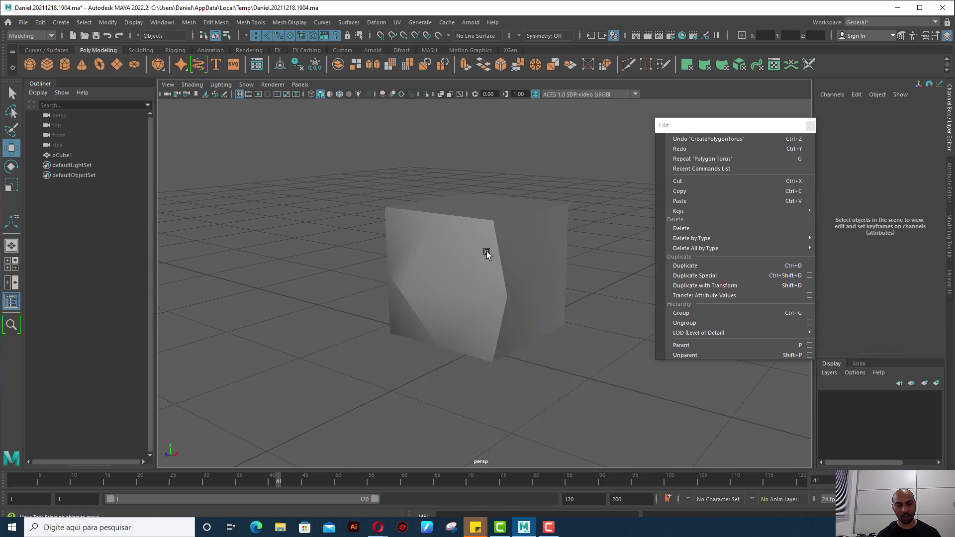
{"action": "key", "text": "g"}
{"action": "key", "text": "Delete"}
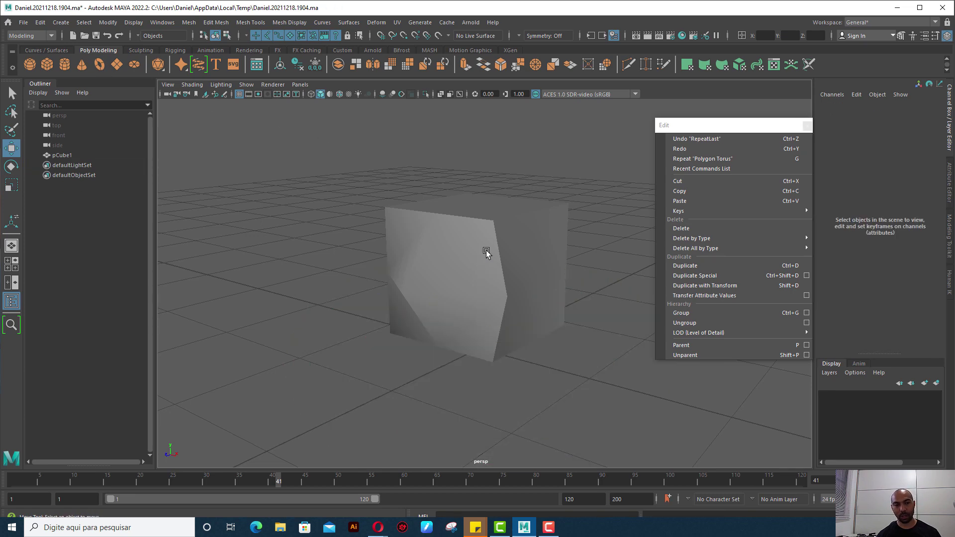
{"action": "left_click", "coordinate": [451, 223]}
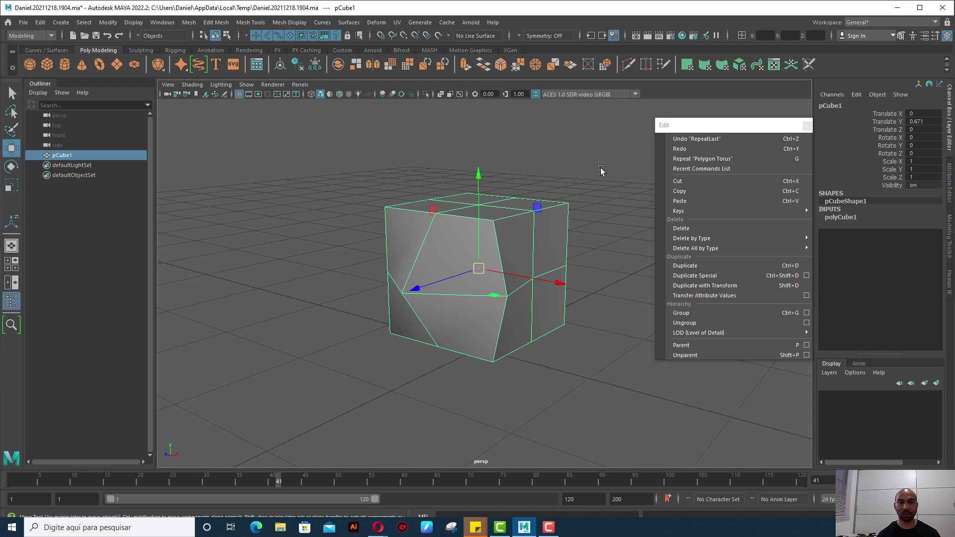
{"action": "left_click", "coordinate": [686, 169]}
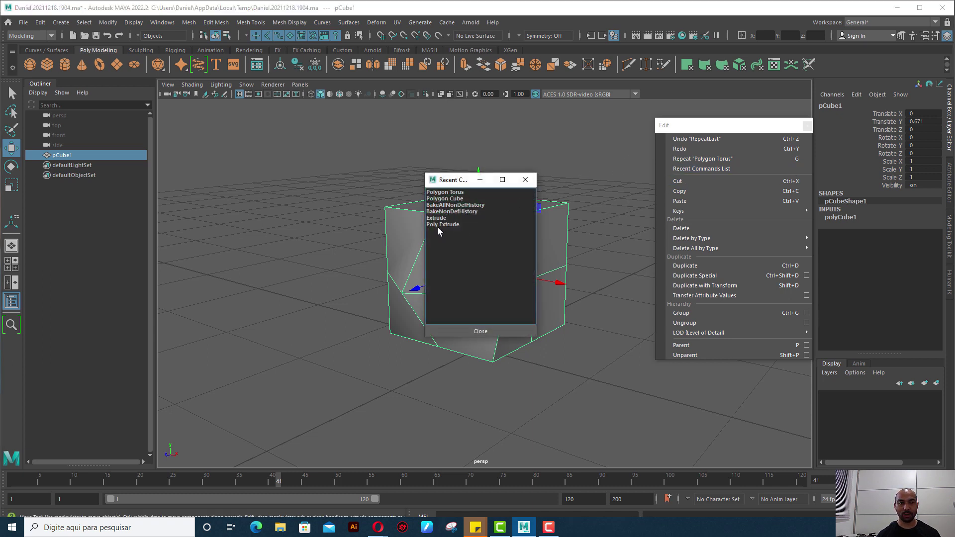
{"action": "double_click", "coordinate": [450, 218]}
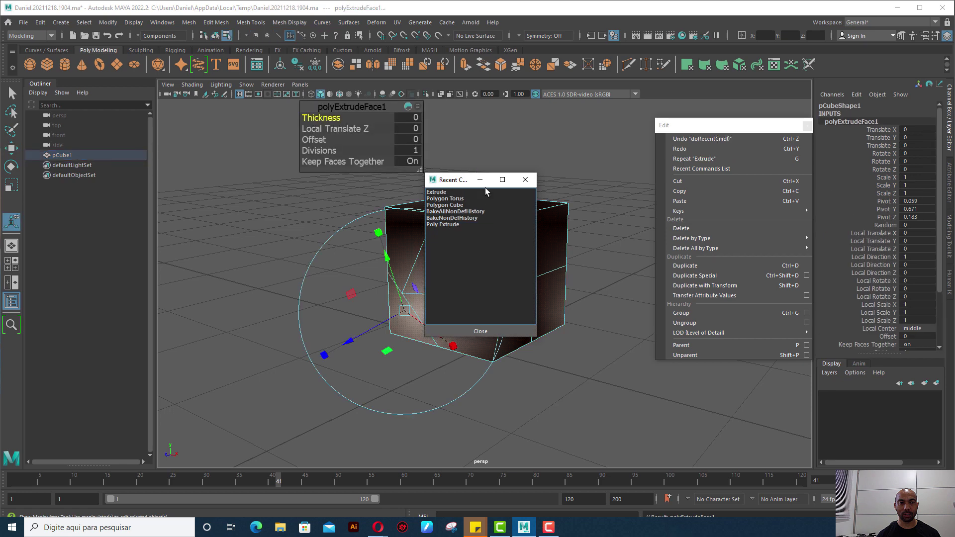
{"action": "double_click", "coordinate": [447, 212]}
{"action": "double_click", "coordinate": [450, 199]}
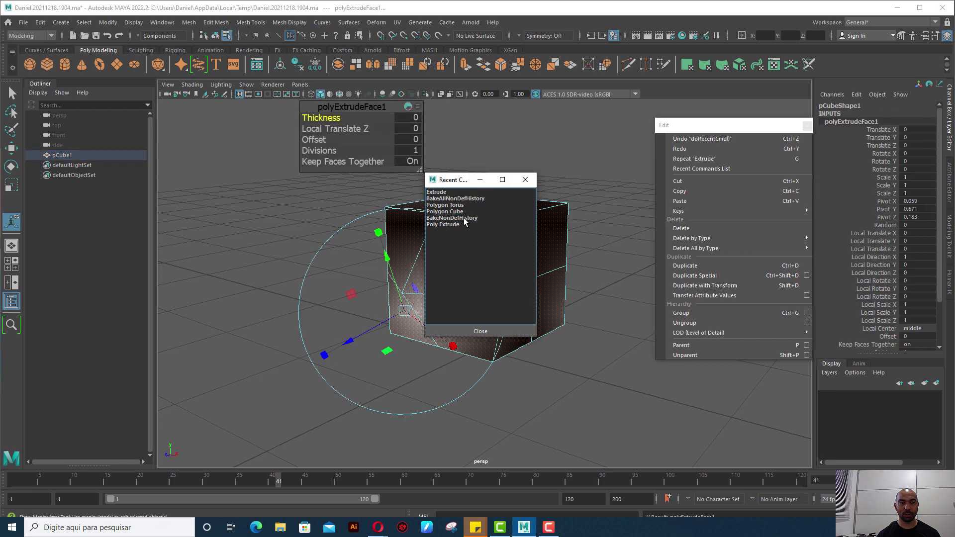
{"action": "left_click_drag", "start_coordinate": [462, 179], "coordinate": [566, 159]}
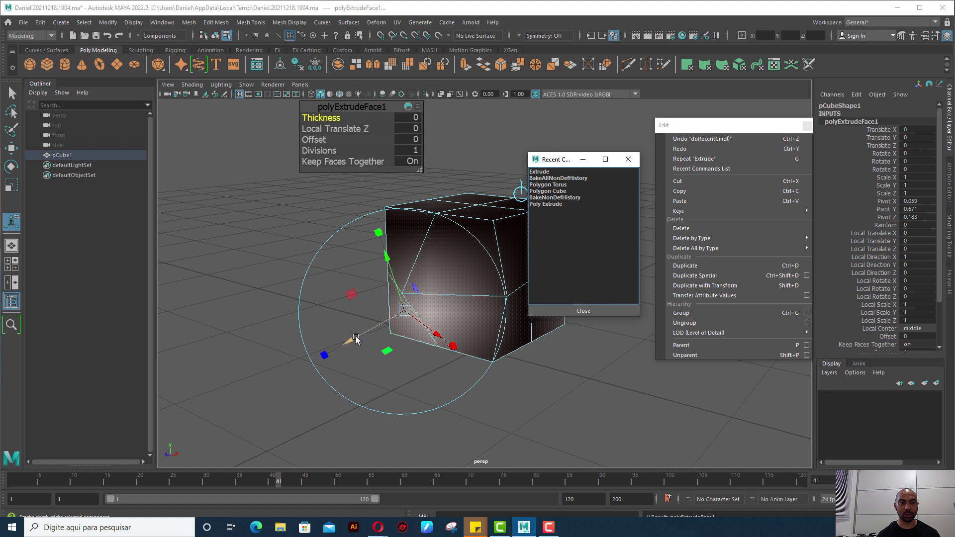
{"action": "left_click_drag", "start_coordinate": [350, 340], "coordinate": [335, 350]}
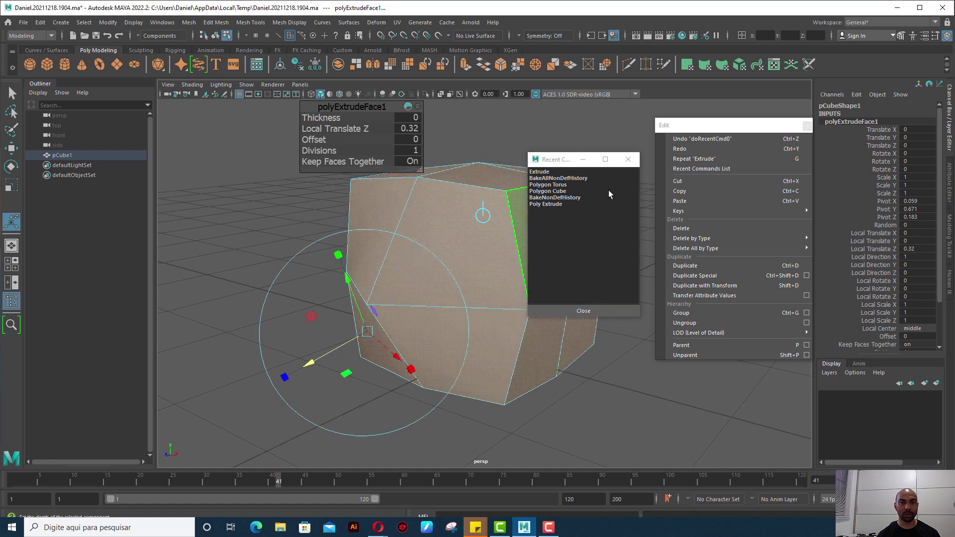
{"action": "left_click", "coordinate": [628, 160]}
{"action": "key", "text": "ctrl+z"}
{"action": "key", "text": "ctrl+z"}
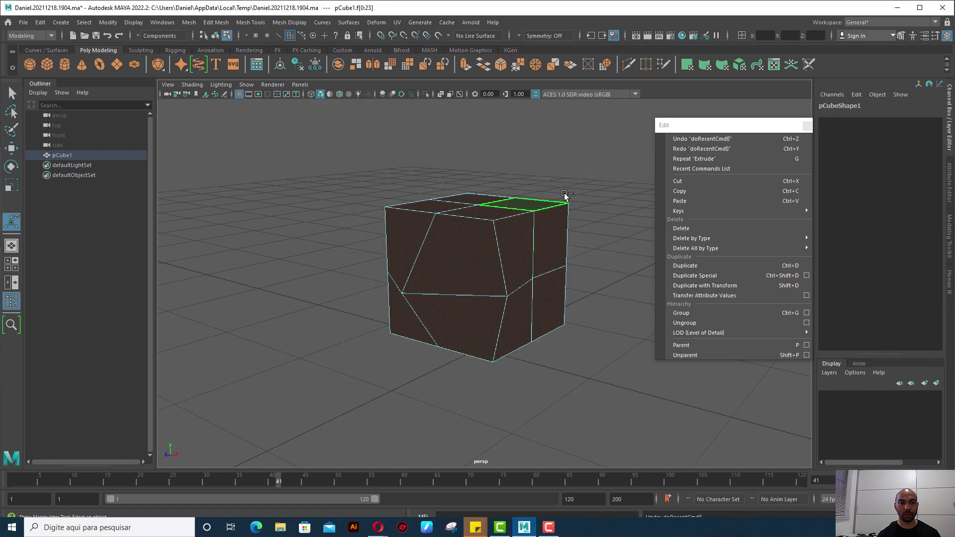
{"action": "right_click_drag", "start_coordinate": [512, 219], "coordinate": [577, 190]}
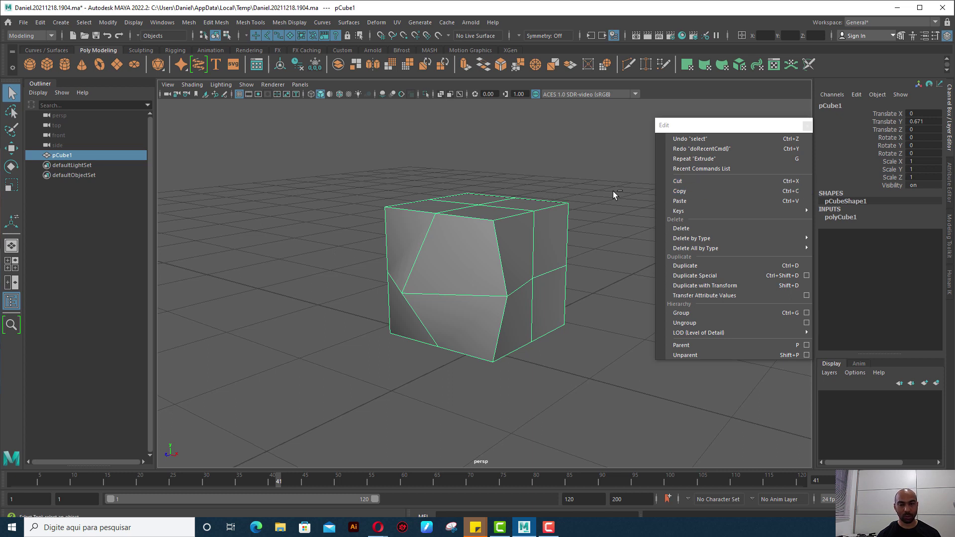
{"action": "key", "text": "ctrl+g"}
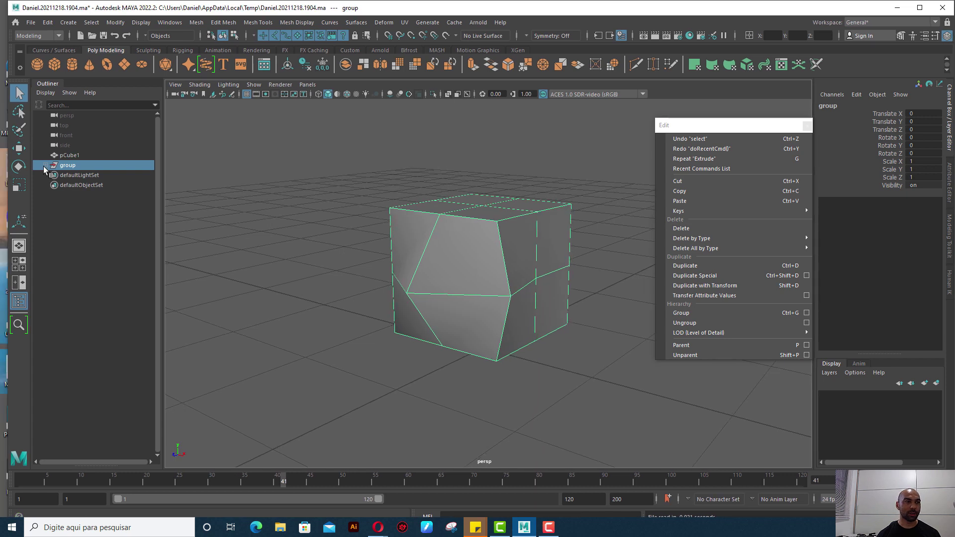
{"action": "left_click", "coordinate": [45, 165]}
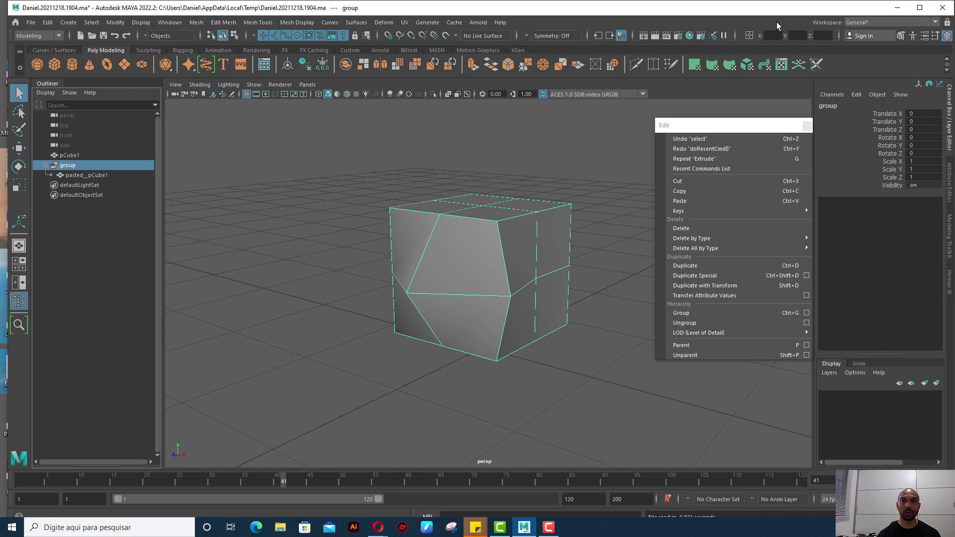
{"action": "left_click_drag", "start_coordinate": [819, 15], "coordinate": [809, 15]}
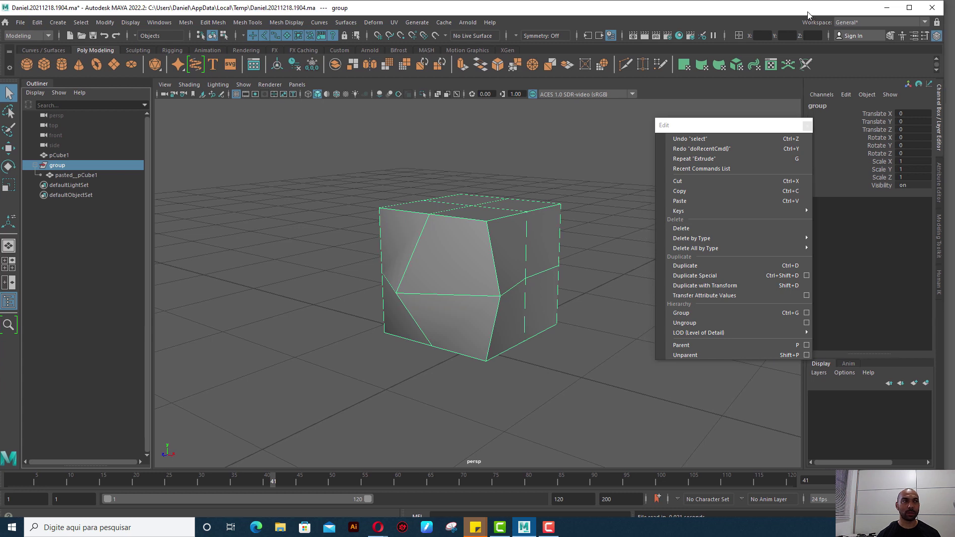
{"action": "left_click", "coordinate": [945, 89]}
{"action": "left_click_drag", "start_coordinate": [945, 90], "coordinate": [954, 90]}
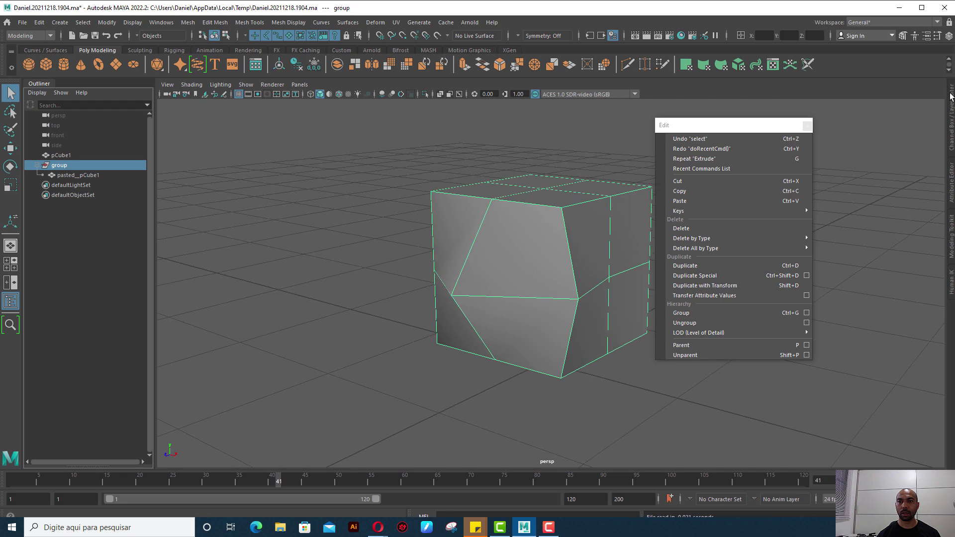
{"action": "left_click", "coordinate": [951, 114]}
{"action": "left_click", "coordinate": [61, 175]}
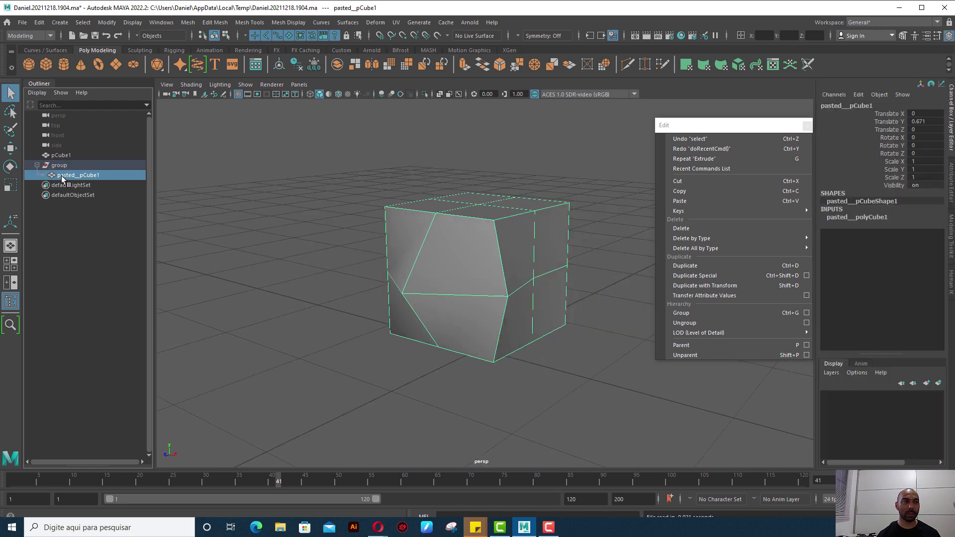
{"action": "left_click", "coordinate": [34, 169]}
{"action": "left_click", "coordinate": [9, 147]}
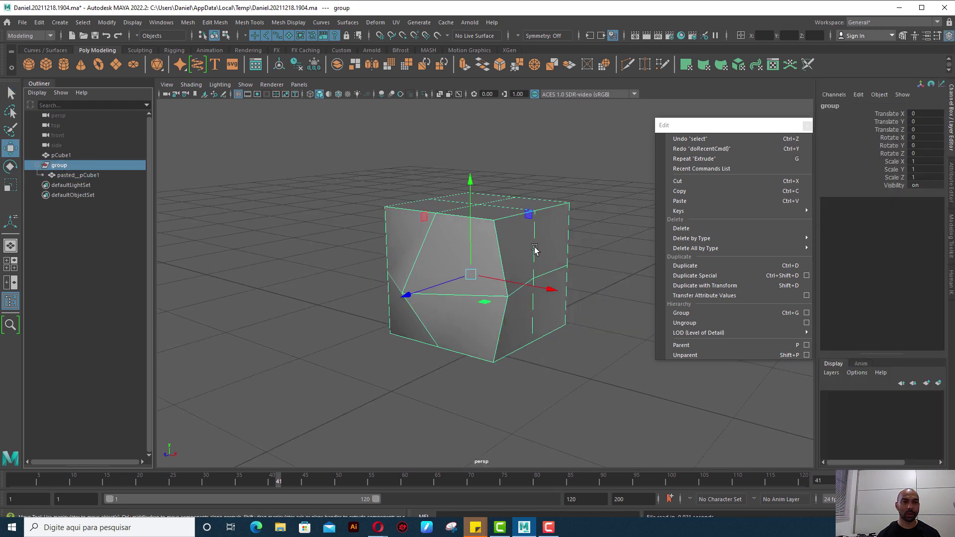
{"action": "left_click_drag", "start_coordinate": [547, 289], "coordinate": [324, 258]}
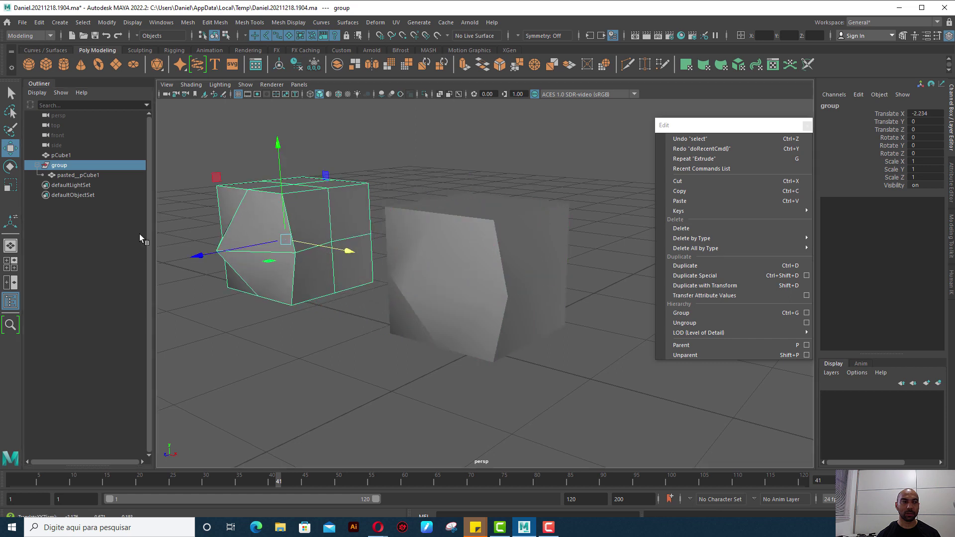
{"action": "left_click", "coordinate": [56, 174]}
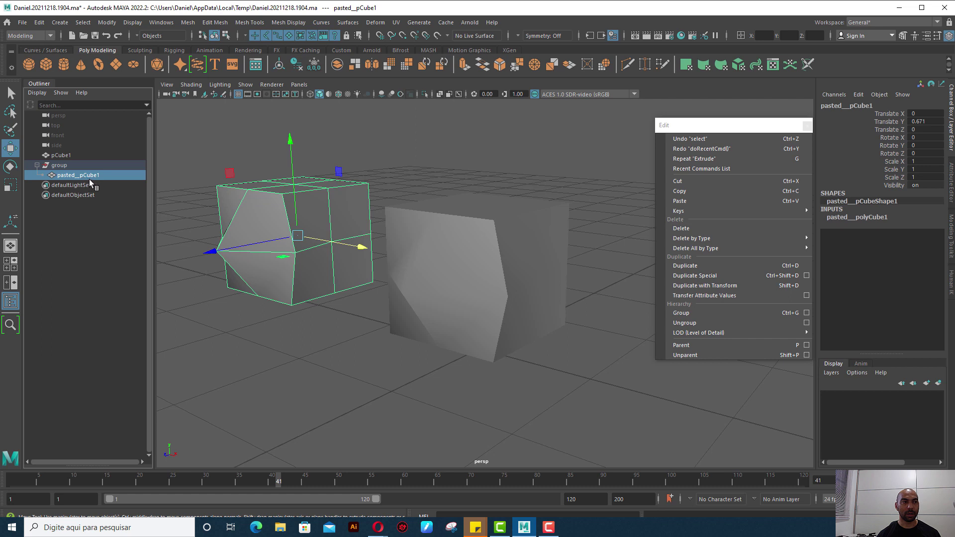
{"action": "left_click", "coordinate": [60, 166]}
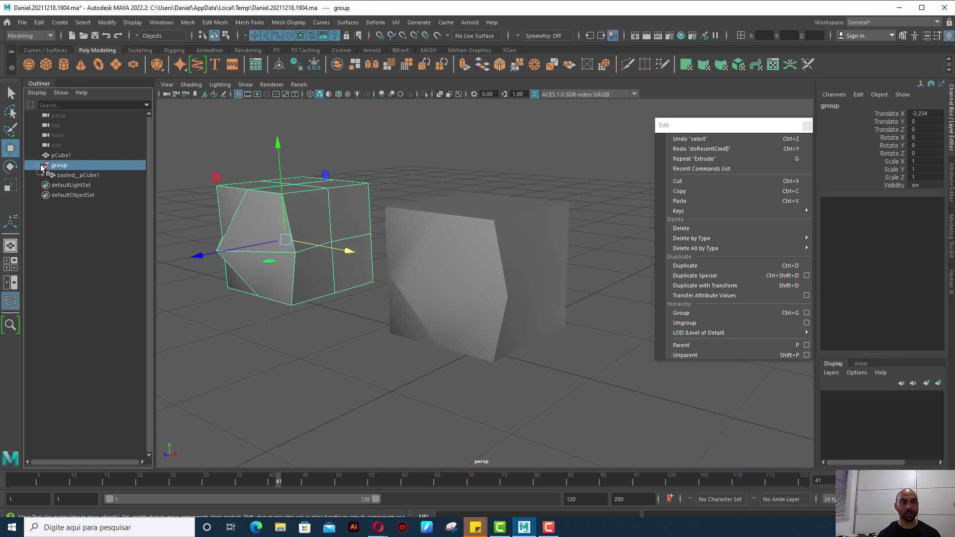
{"action": "left_click_drag", "start_coordinate": [42, 168], "coordinate": [53, 170]}
{"action": "left_click", "coordinate": [691, 200]}
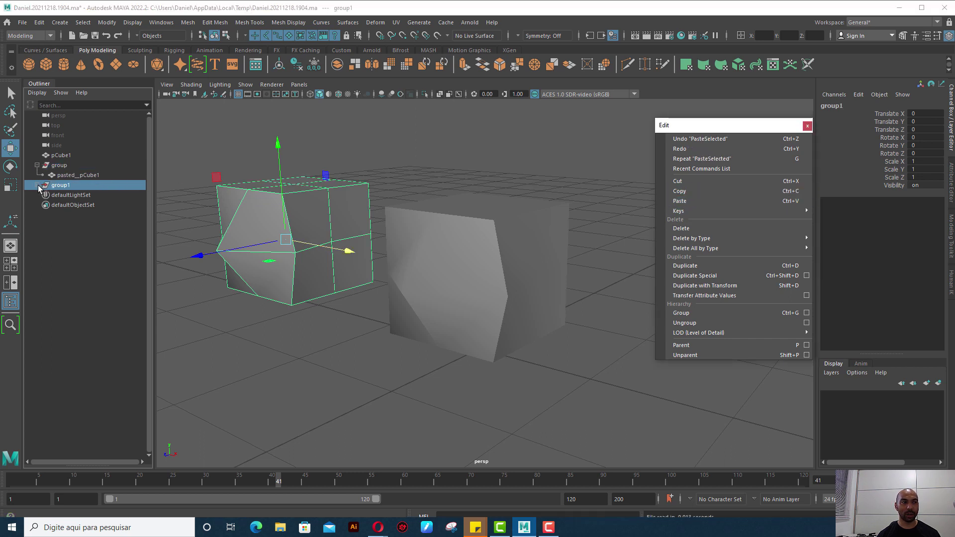
{"action": "left_click", "coordinate": [37, 185]}
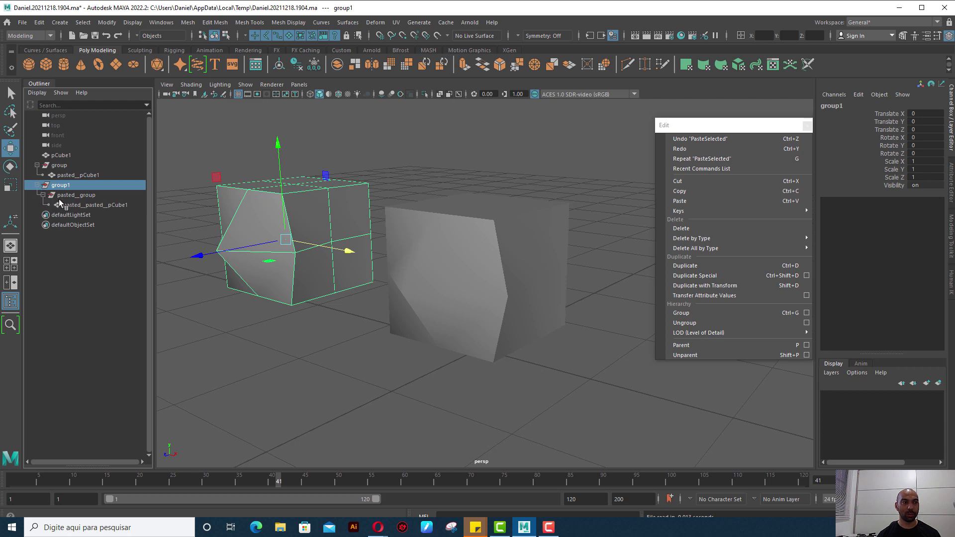
{"action": "left_click", "coordinate": [65, 204]}
{"action": "left_click_drag", "start_coordinate": [365, 250], "coordinate": [178, 196]}
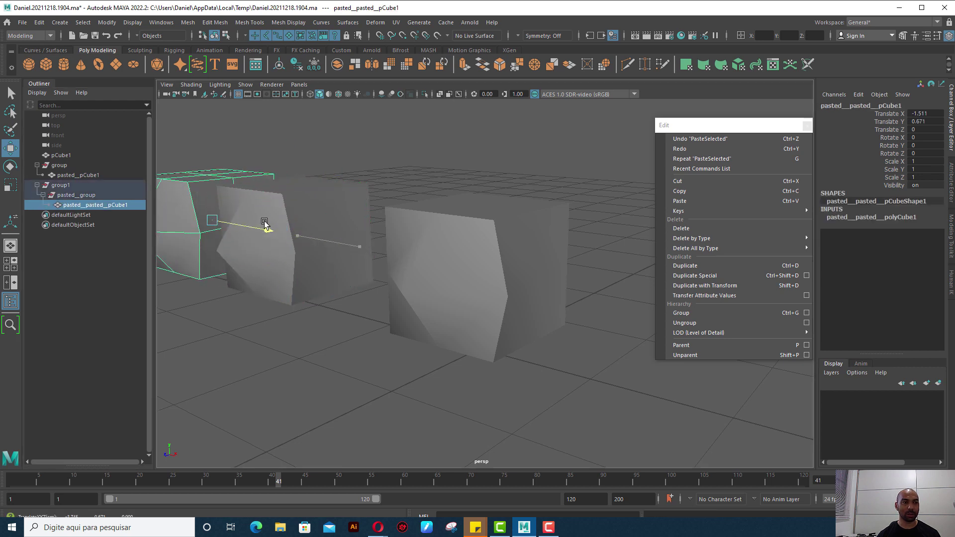
{"action": "key", "text": "Delete"}
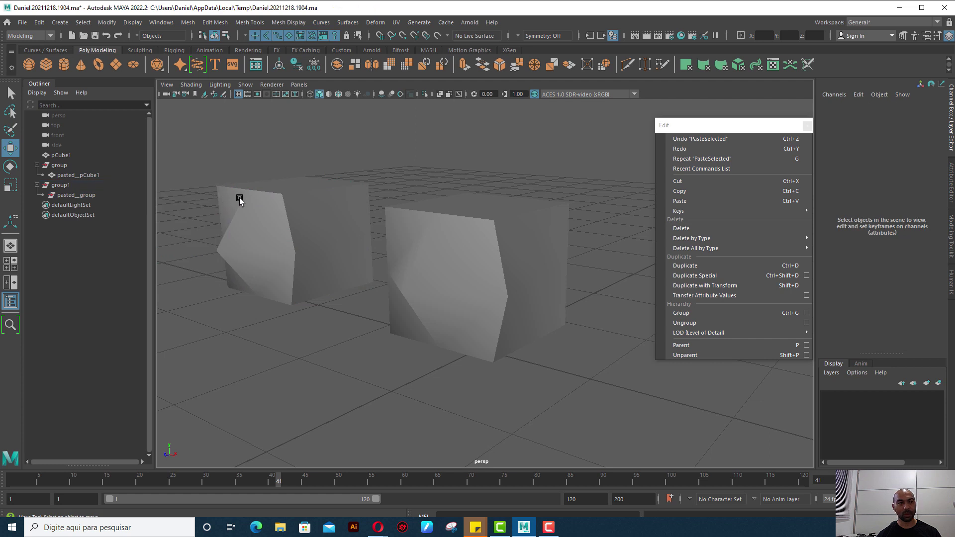
{"action": "left_click", "coordinate": [276, 206]}
{"action": "key", "text": "Delete"}
{"action": "left_click", "coordinate": [448, 239]}
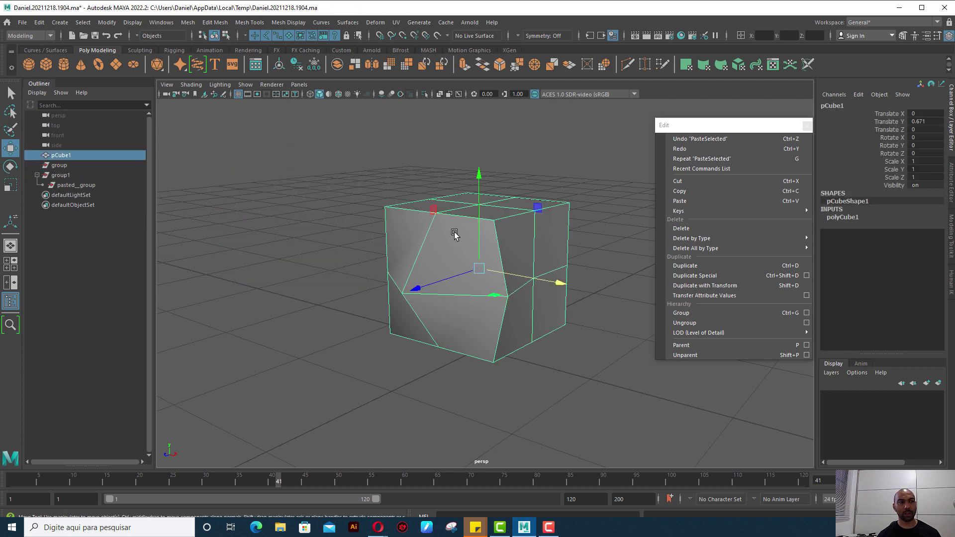
{"action": "left_click", "coordinate": [58, 165]}
{"action": "left_click", "coordinate": [71, 186], "text": "shift"}
{"action": "key", "text": "Delete"}
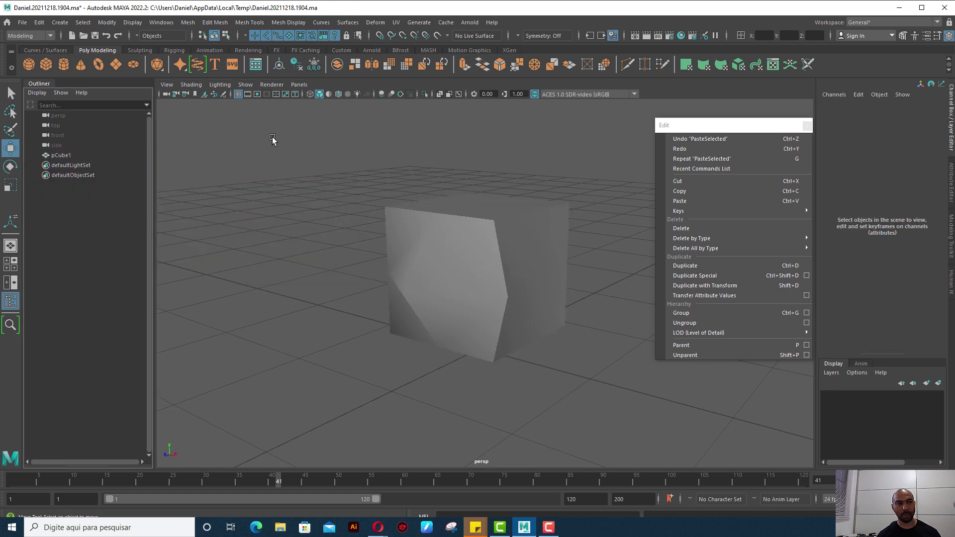
{"action": "left_click", "coordinate": [478, 213]}
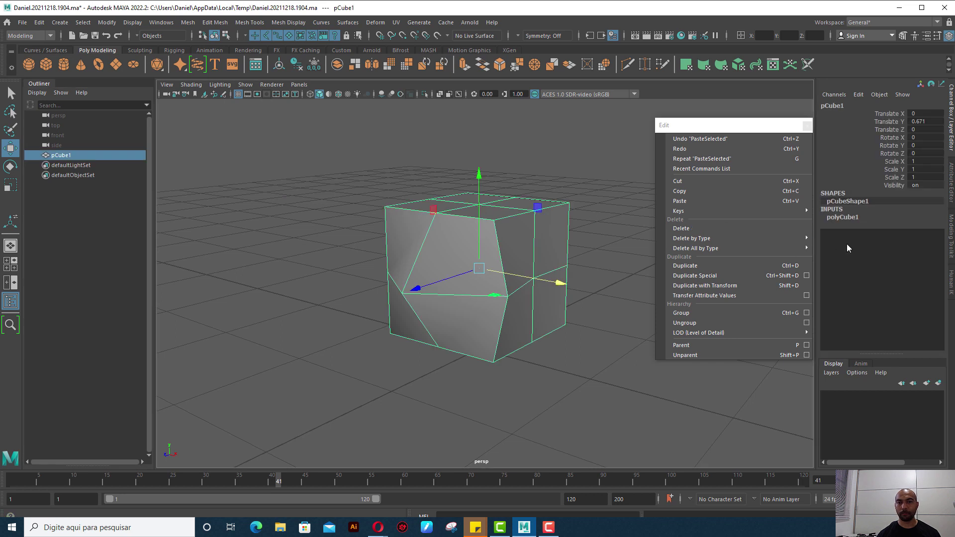
{"action": "mouse_move", "coordinate": [679, 210]}
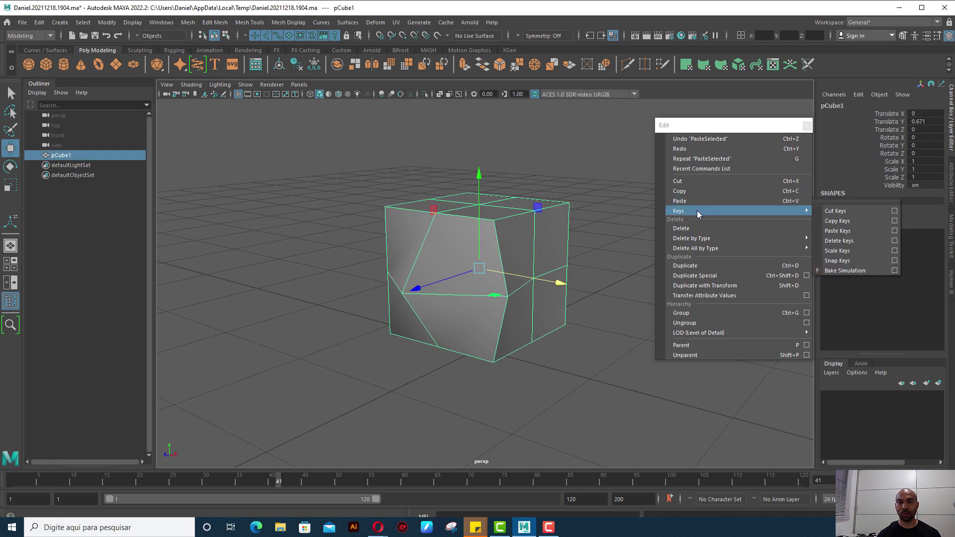
Float the Keys submenu as its own window and scrub the timeline around frames 55–63.
{"action": "left_click", "coordinate": [833, 202]}
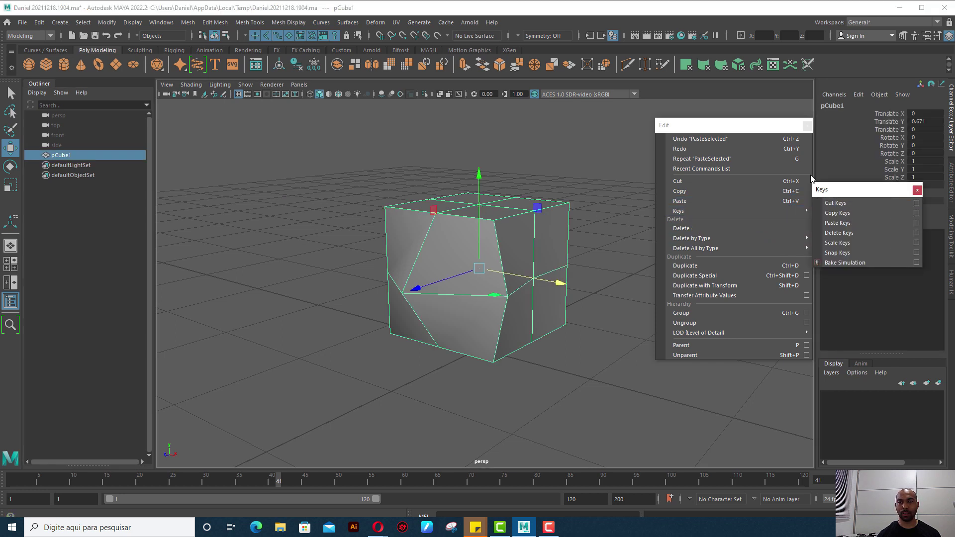
{"action": "left_click_drag", "start_coordinate": [847, 191], "coordinate": [766, 189]}
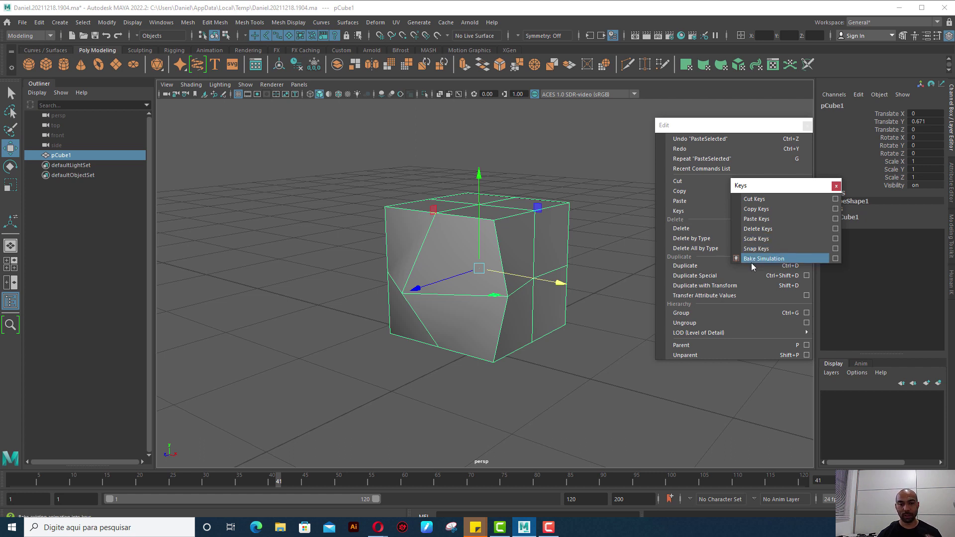
{"action": "left_click_drag", "start_coordinate": [399, 479], "coordinate": [437, 481]}
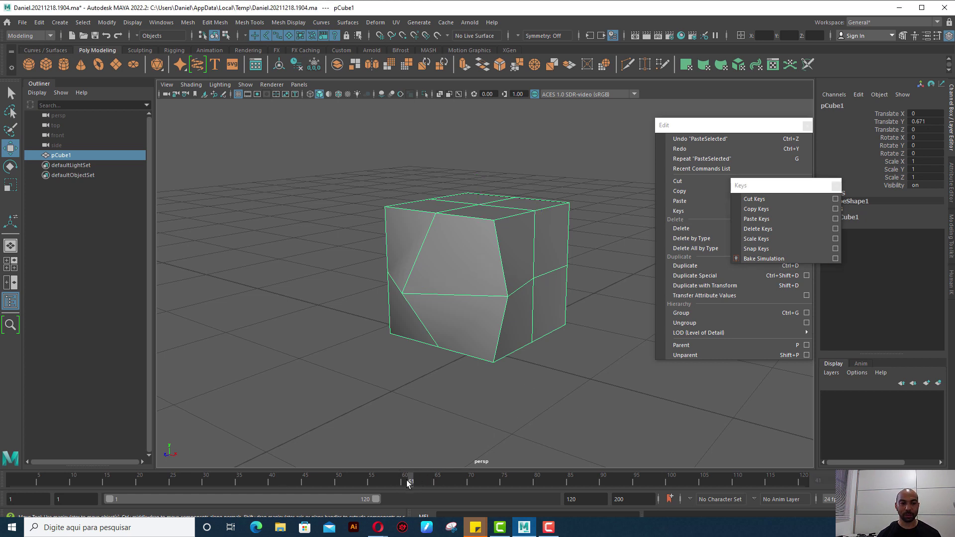
{"action": "left_click_drag", "start_coordinate": [374, 481], "coordinate": [417, 481]}
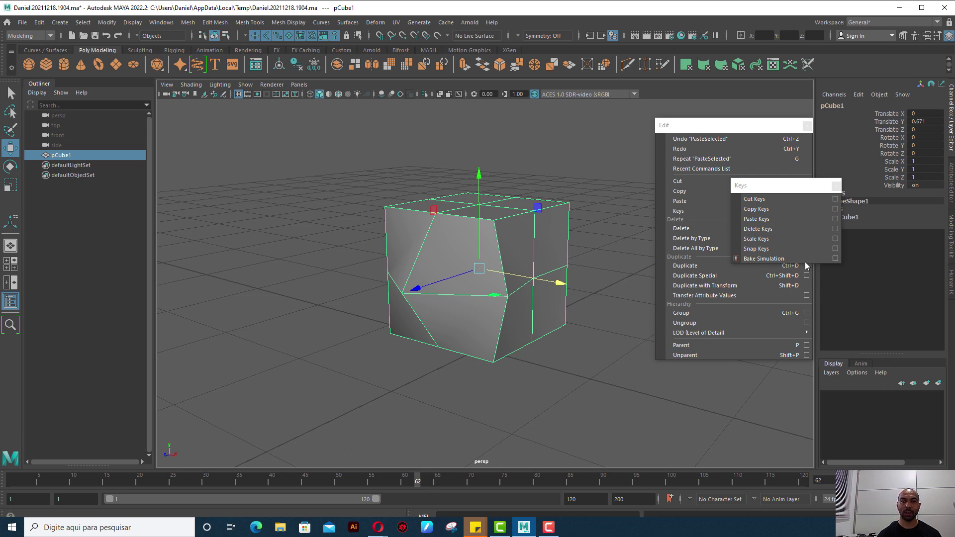
Close the floating Keys panel, then delete the cube and restore it with undo.
{"action": "left_click", "coordinate": [836, 186]}
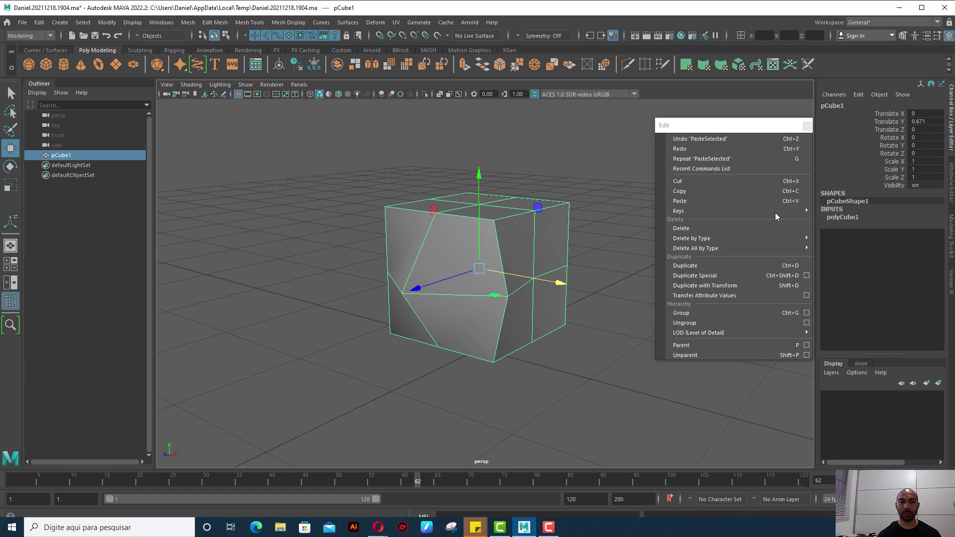
{"action": "left_click", "coordinate": [706, 227]}
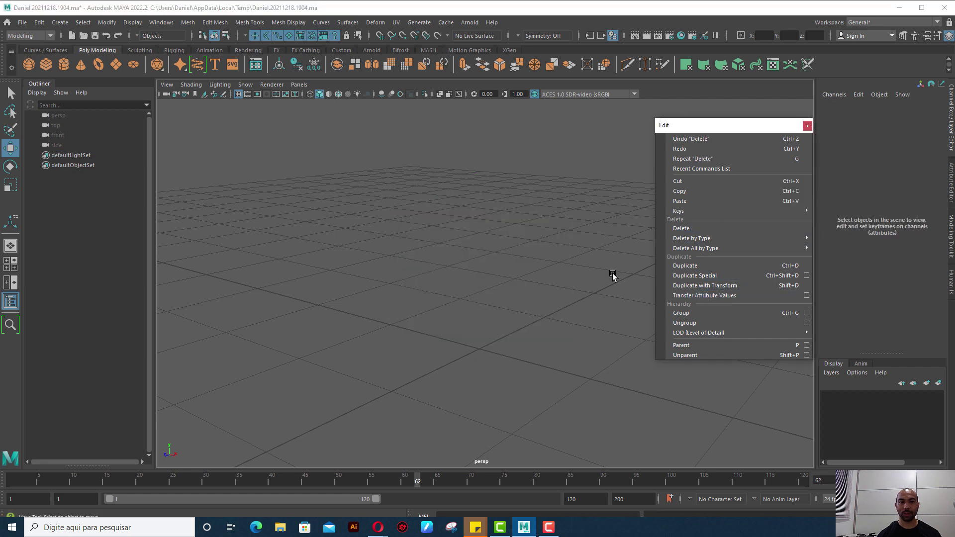
{"action": "key", "text": "ctrl+z"}
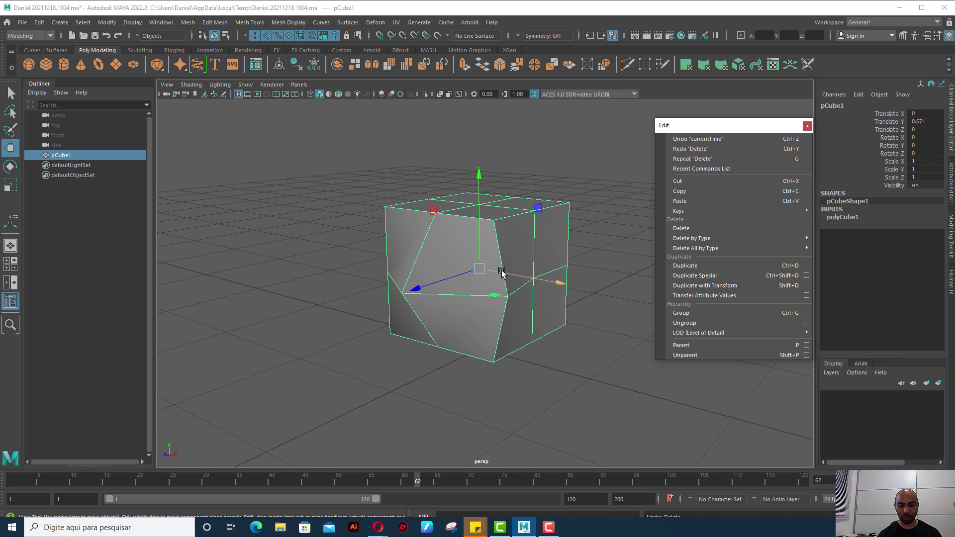
{"action": "key", "text": "ctrl+y"}
{"action": "key", "text": "ctrl+z"}
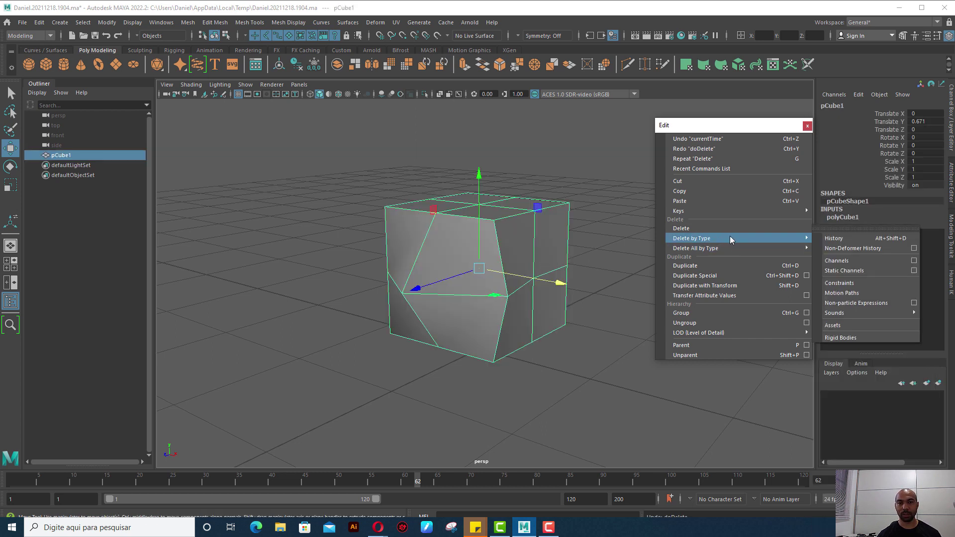
Float the Delete by Type submenu at the viewport's left and reselect the cube.
{"action": "left_click", "coordinate": [848, 230]}
{"action": "left_click_drag", "start_coordinate": [871, 217], "coordinate": [239, 143]}
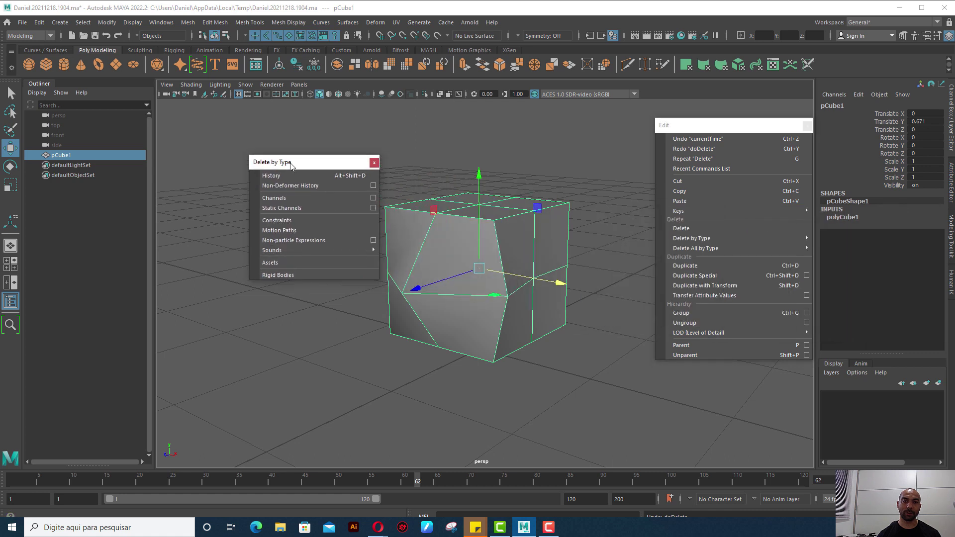
{"action": "left_click", "coordinate": [574, 226]}
{"action": "left_click", "coordinate": [496, 220]}
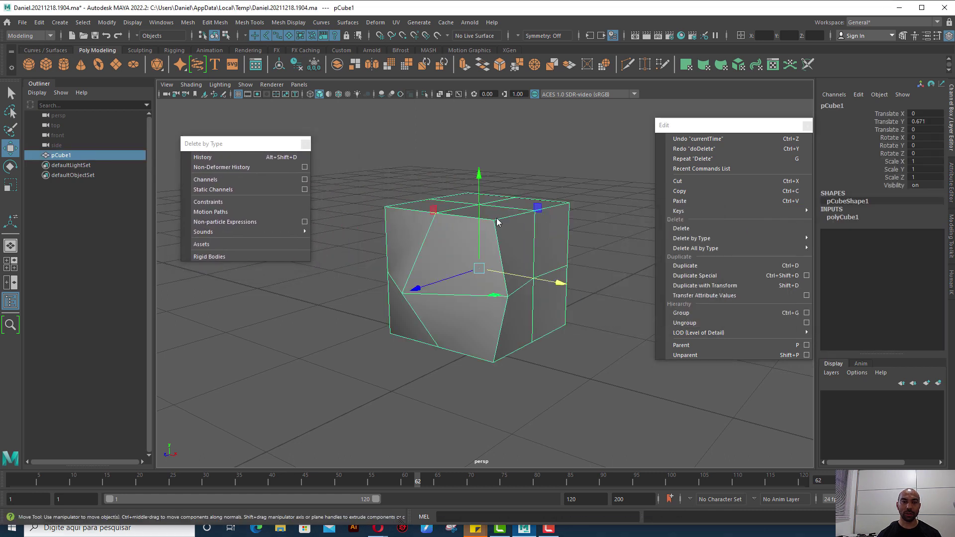
{"action": "right_click", "coordinate": [498, 219]}
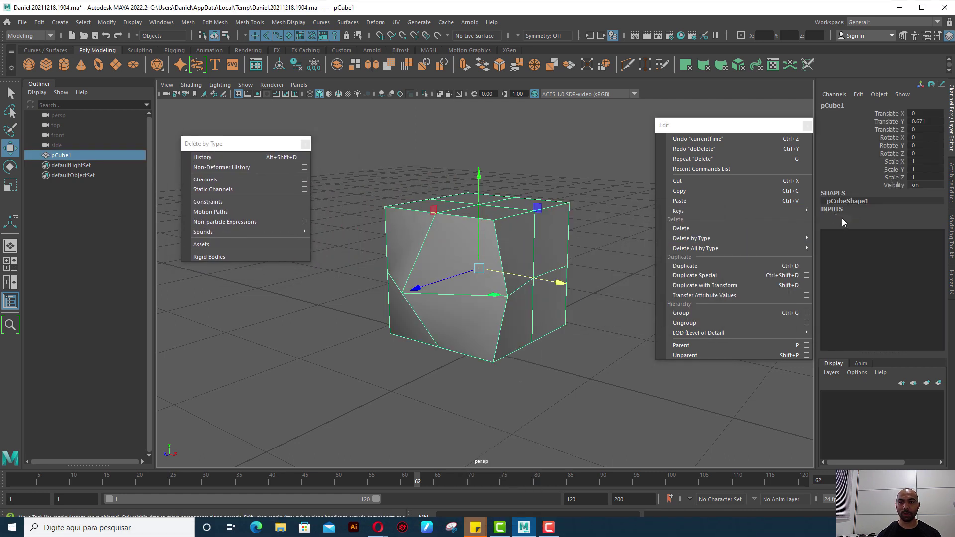
Set polyCube1 subdivisions width, height and depth to 4.
{"action": "left_click", "coordinate": [843, 218]}
{"action": "left_click_drag", "start_coordinate": [915, 249], "coordinate": [916, 258]}
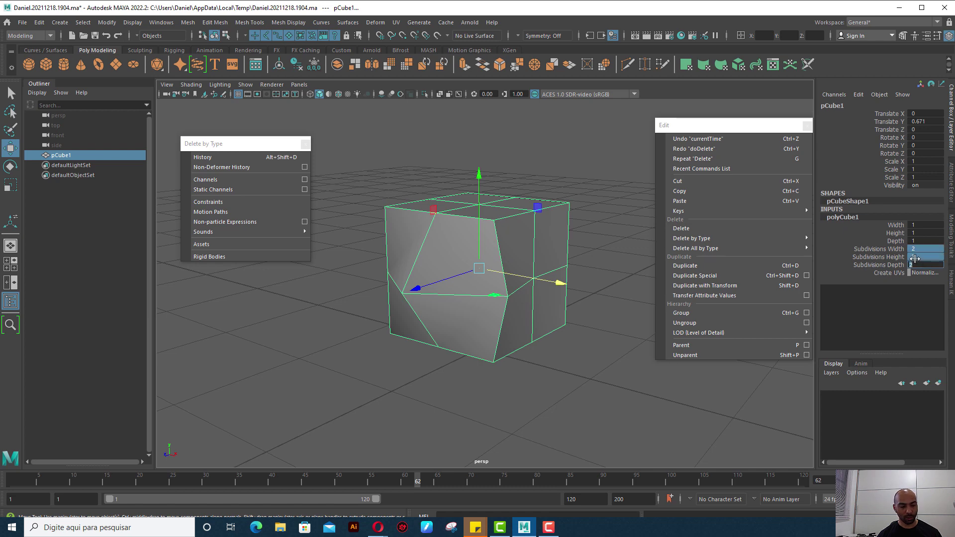
{"action": "type", "text": "4"}
{"action": "key", "text": "Return"}
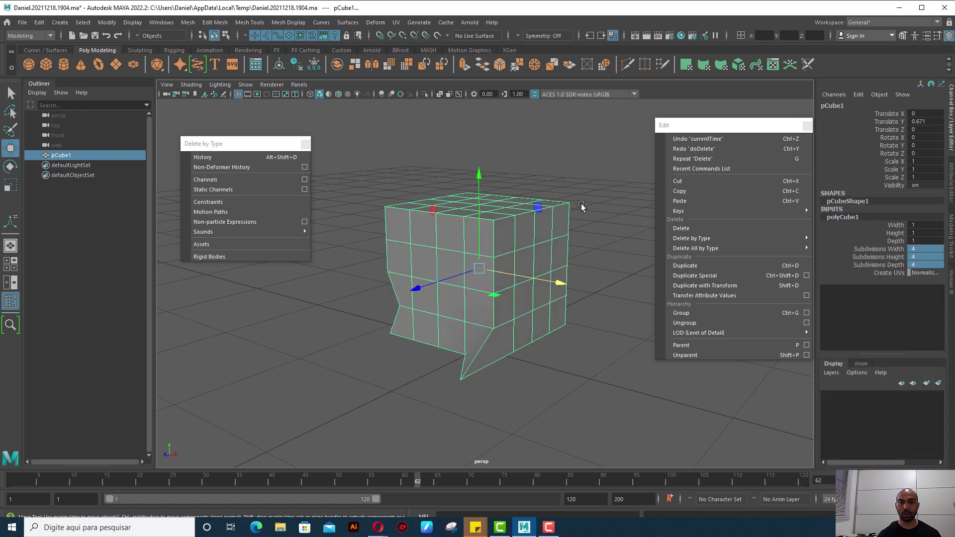
Select an edge loop across the cube's top and delete it.
{"action": "left_click", "coordinate": [581, 206]}
{"action": "left_click", "coordinate": [499, 228]}
{"action": "right_click_drag", "start_coordinate": [500, 228], "coordinate": [505, 210]}
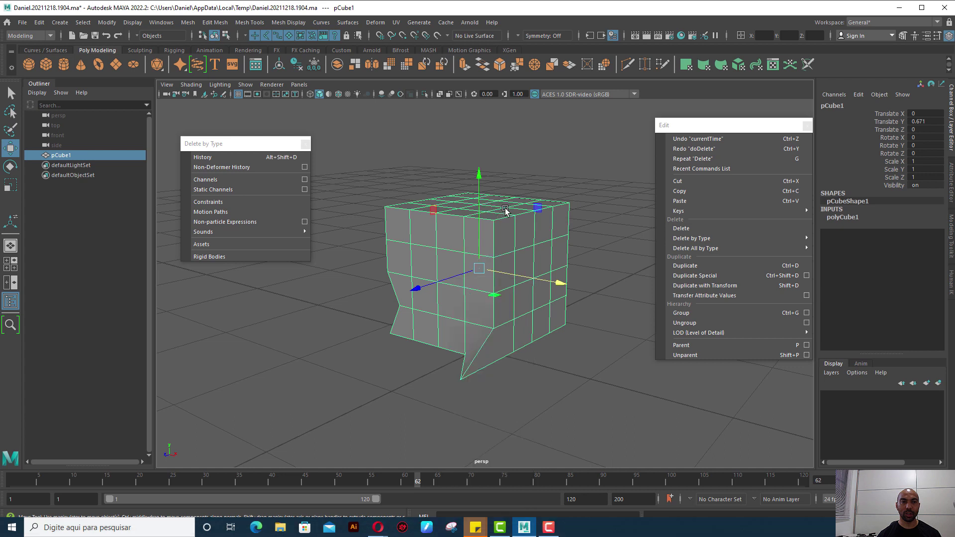
{"action": "double_click", "coordinate": [516, 231]}
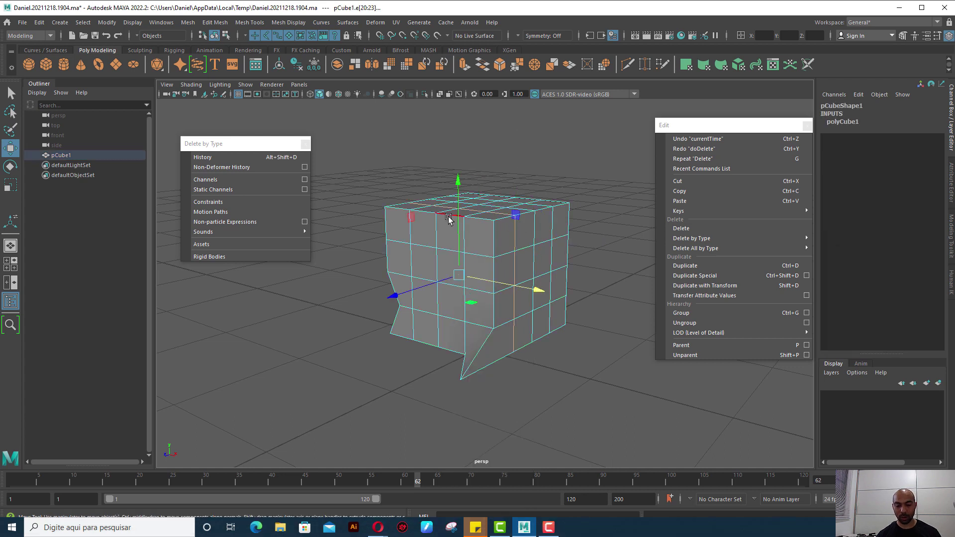
{"action": "key", "text": "Delete"}
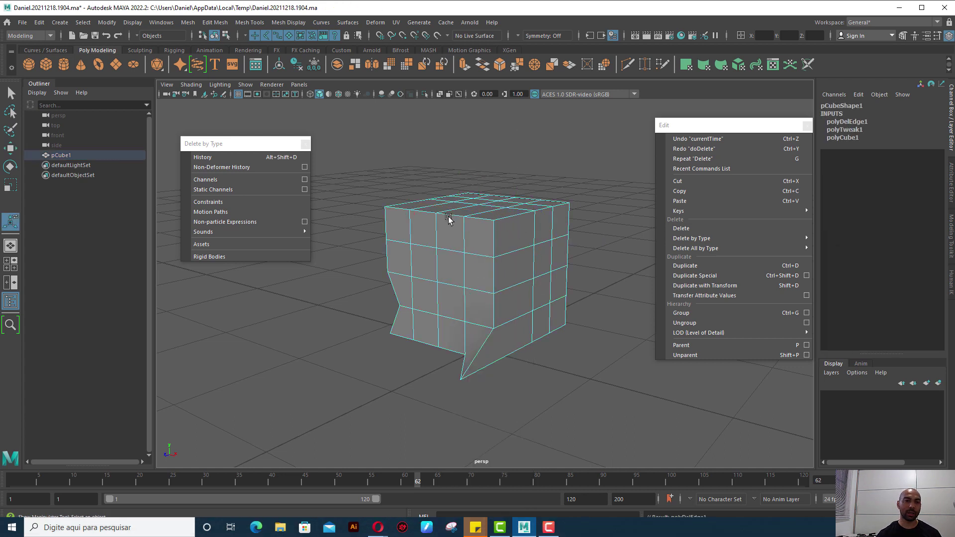
Delete an upper front face to leave a hole, then return to object mode.
{"action": "right_click", "coordinate": [477, 244]}
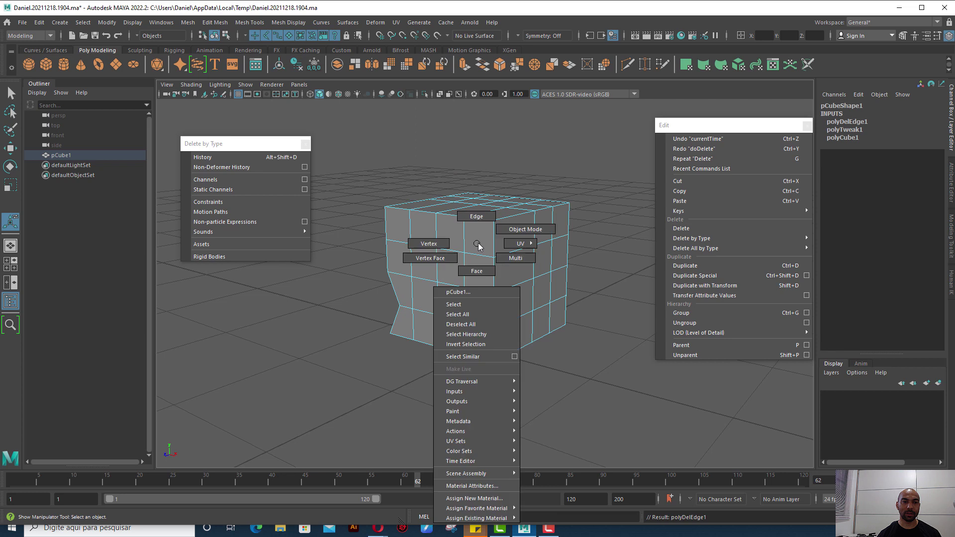
{"action": "left_click", "coordinate": [476, 216]}
{"action": "right_click", "coordinate": [445, 242]}
{"action": "left_click", "coordinate": [445, 270]}
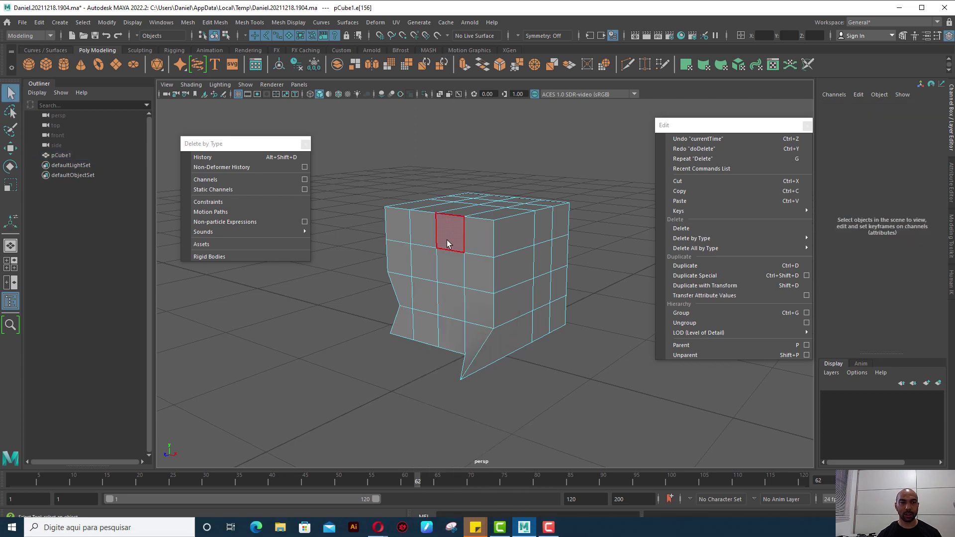
{"action": "left_click", "coordinate": [449, 230]}
{"action": "key", "text": "Delete"}
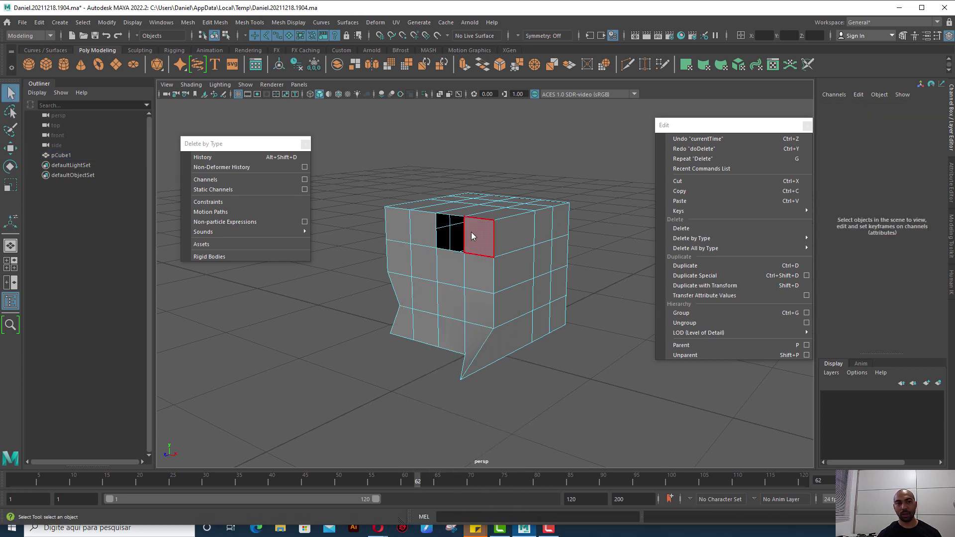
{"action": "right_click_drag", "start_coordinate": [470, 232], "coordinate": [521, 210]}
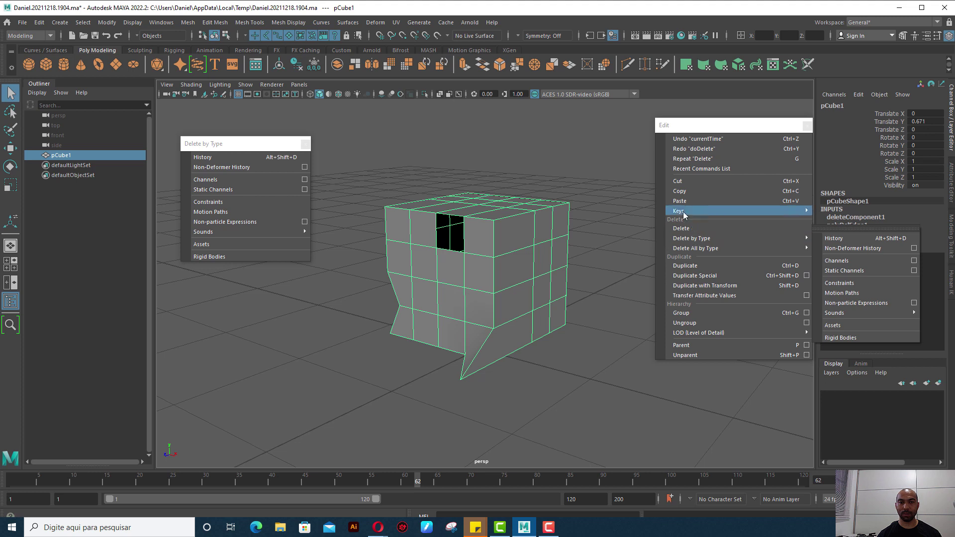
{"action": "mouse_move", "coordinate": [692, 238]}
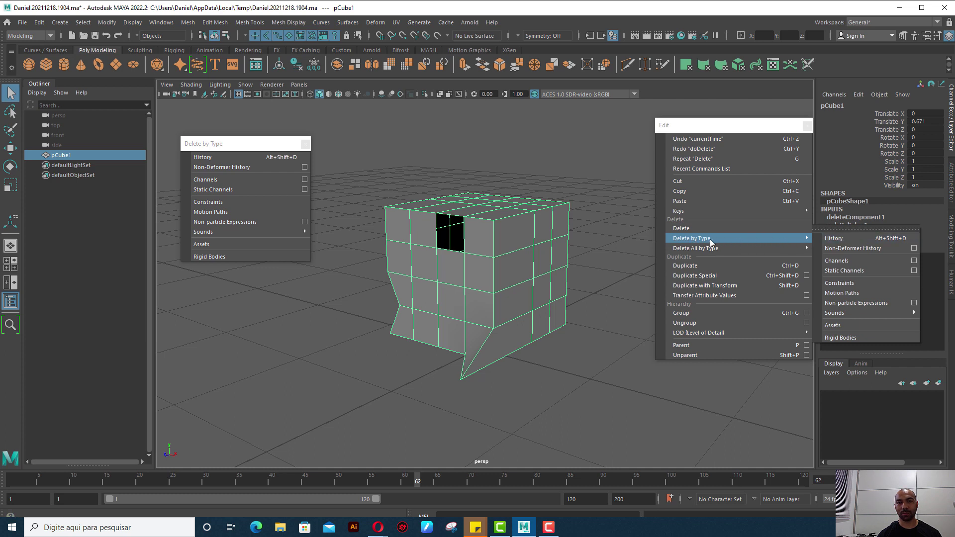
Delete pCube1's construction history, undo it, and check the polyCube1 settings.
{"action": "left_click", "coordinate": [841, 237]}
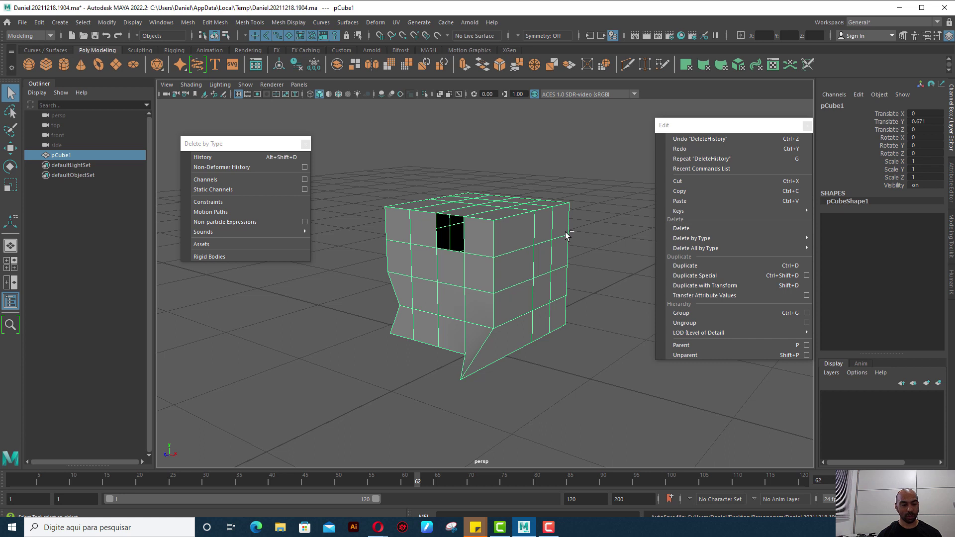
{"action": "key", "text": "ctrl+z"}
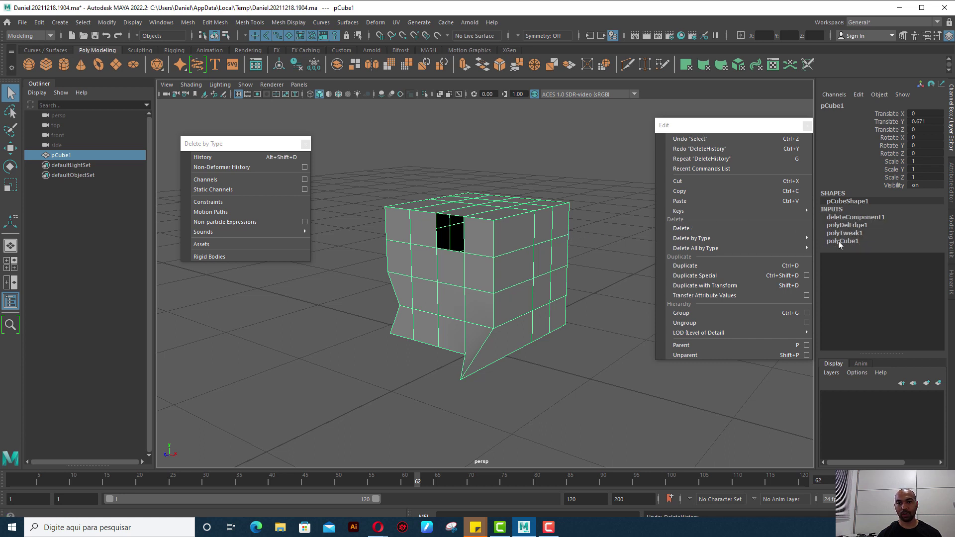
{"action": "left_click", "coordinate": [838, 241]}
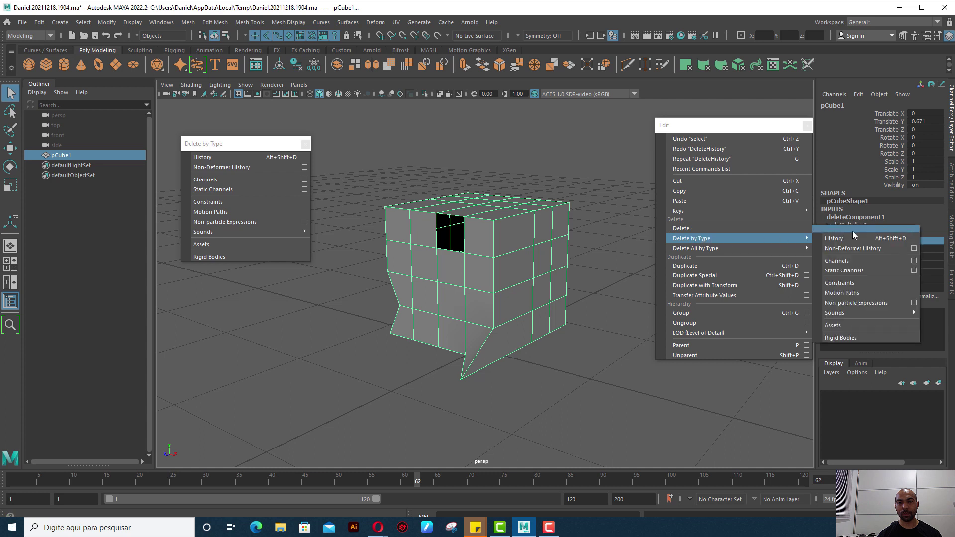
From a floating Delete by Type panel, delete non-deformer history, undo it, and close the panel.
{"action": "left_click", "coordinate": [838, 226]}
{"action": "left_click_drag", "start_coordinate": [837, 226], "coordinate": [189, 152]}
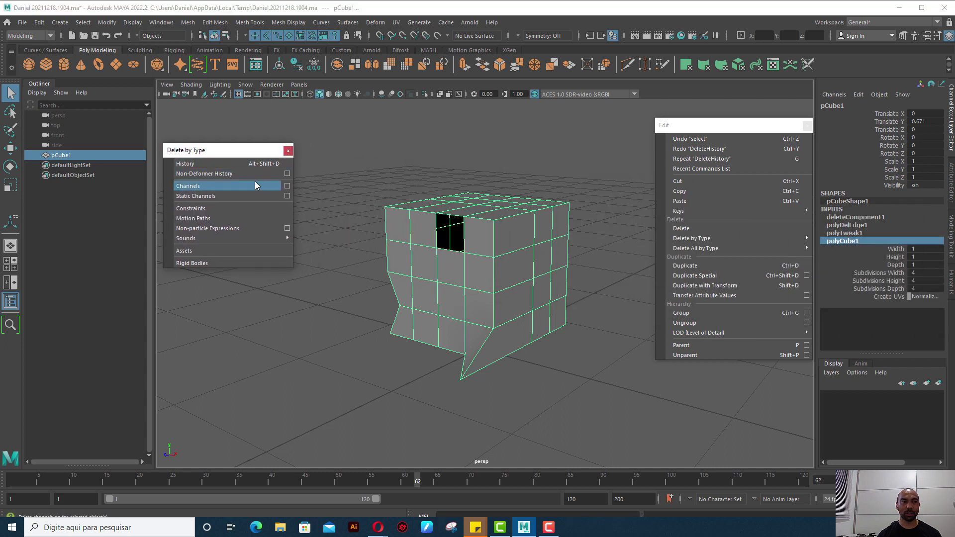
{"action": "left_click", "coordinate": [224, 173]}
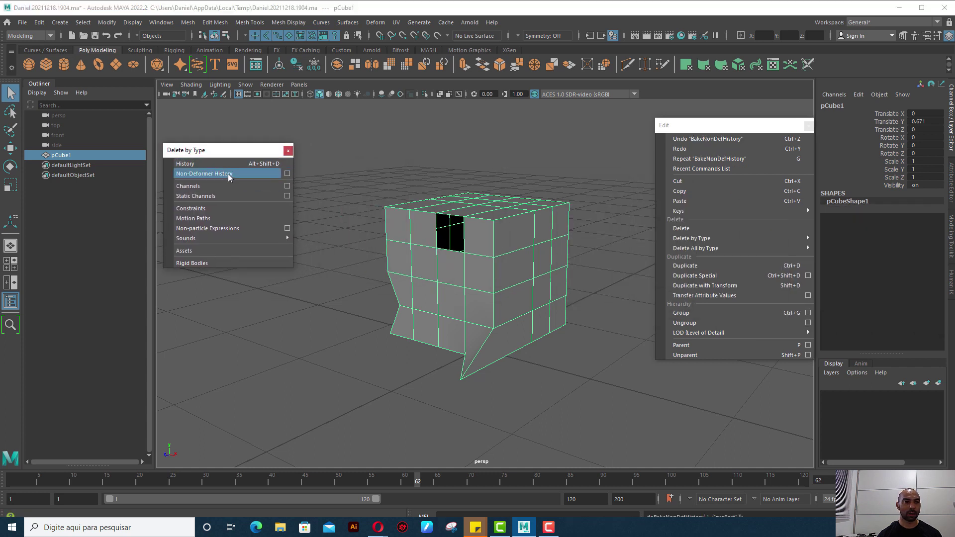
{"action": "key", "text": "ctrl+z"}
{"action": "left_click", "coordinate": [288, 150]}
{"action": "mouse_move", "coordinate": [695, 248]}
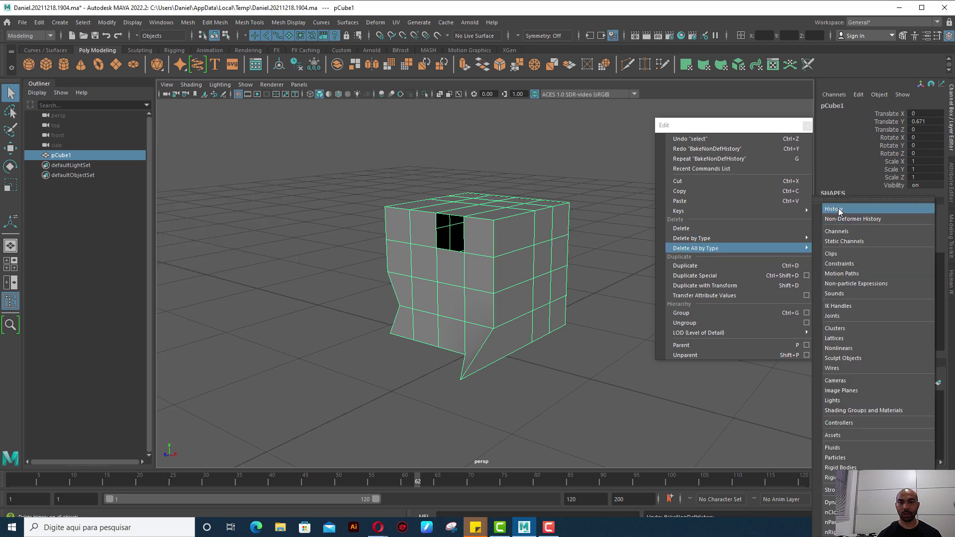
Tear off Delete All by Type as a floating panel and delete all constraints.
{"action": "left_click", "coordinate": [839, 200]}
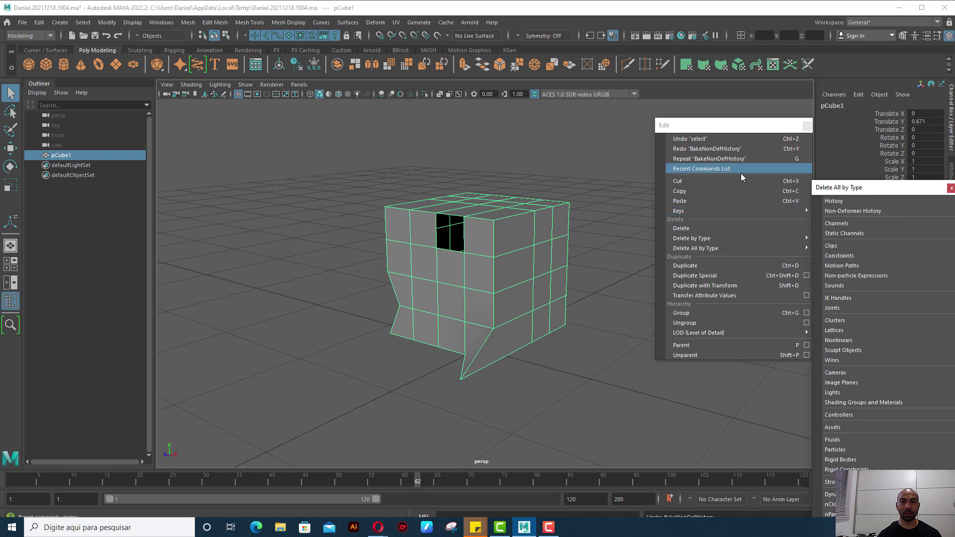
{"action": "left_click_drag", "start_coordinate": [876, 190], "coordinate": [255, 110]}
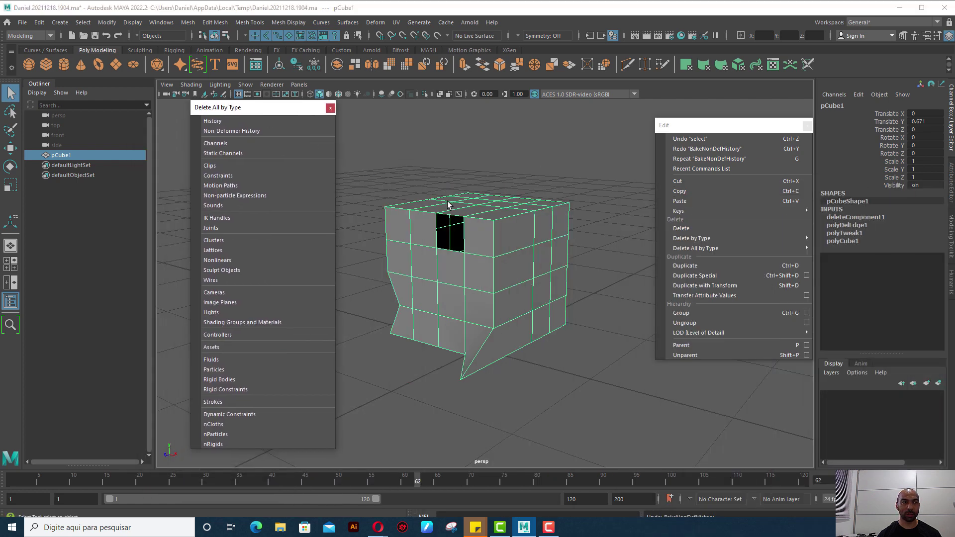
{"action": "left_click", "coordinate": [218, 175]}
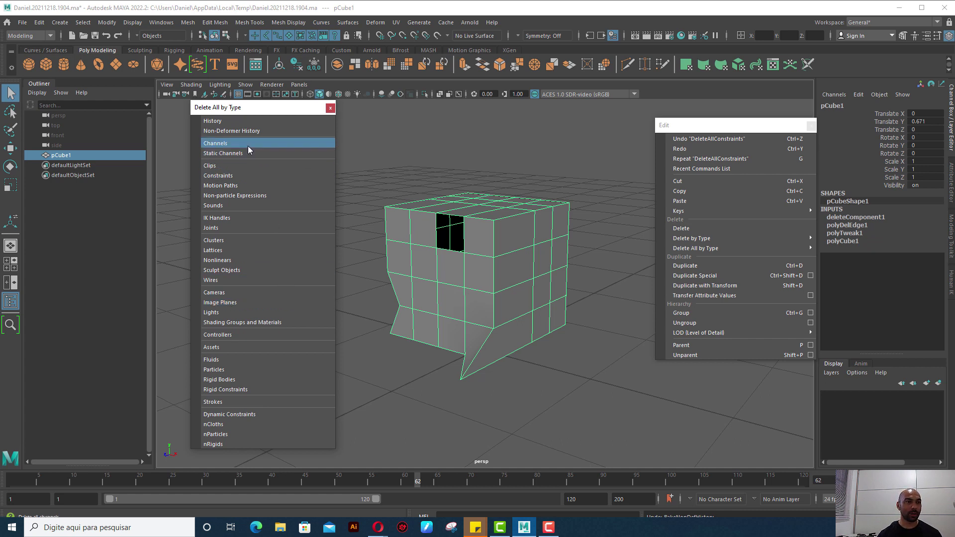
Delete all channels, static channels, assets and construction history in the scene.
{"action": "left_click", "coordinate": [246, 132]}
{"action": "key", "text": "ctrl+z"}
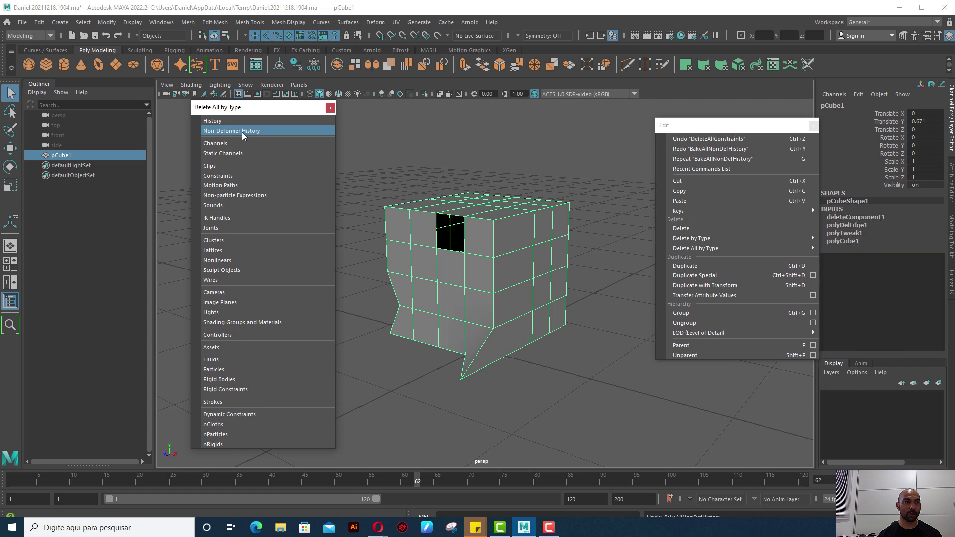
{"action": "left_click", "coordinate": [234, 144]}
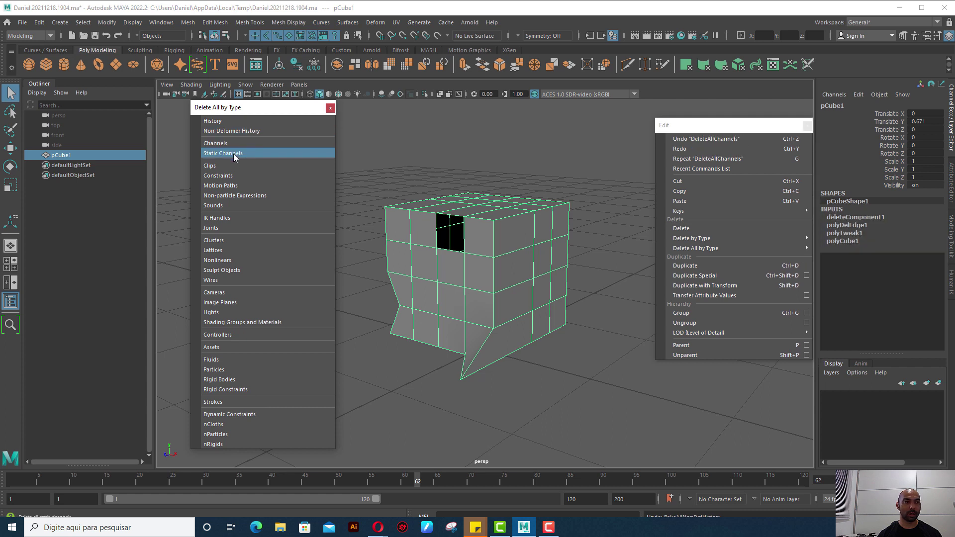
{"action": "left_click", "coordinate": [225, 154]}
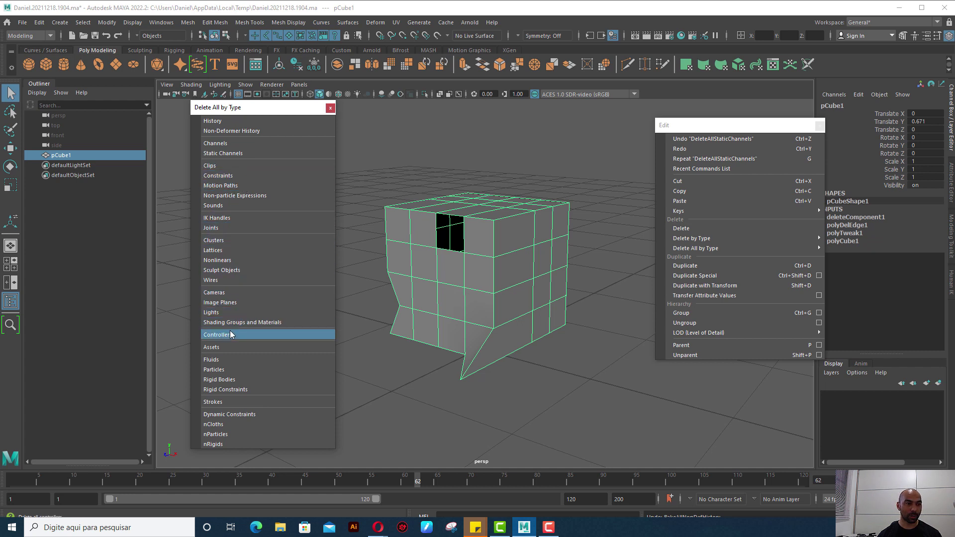
{"action": "left_click", "coordinate": [227, 347]}
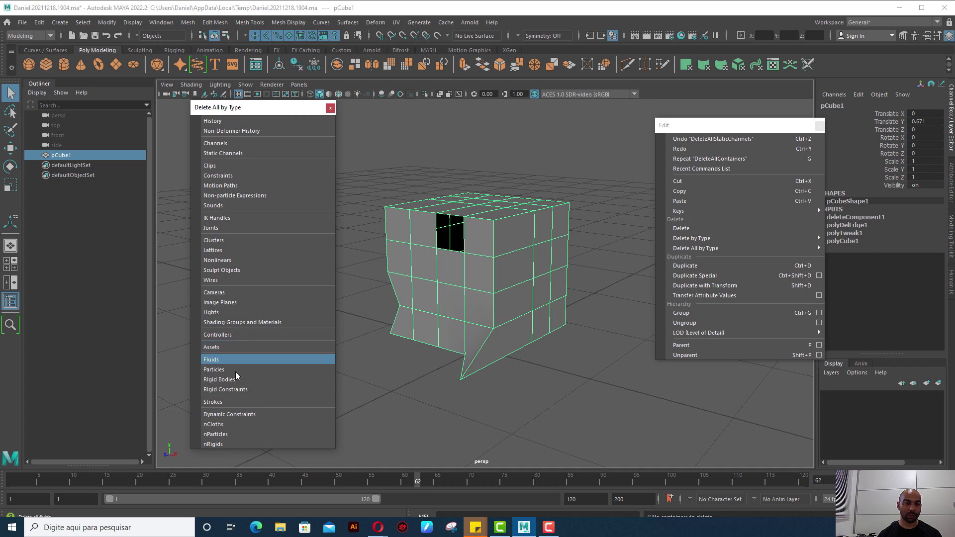
{"action": "left_click", "coordinate": [225, 121]}
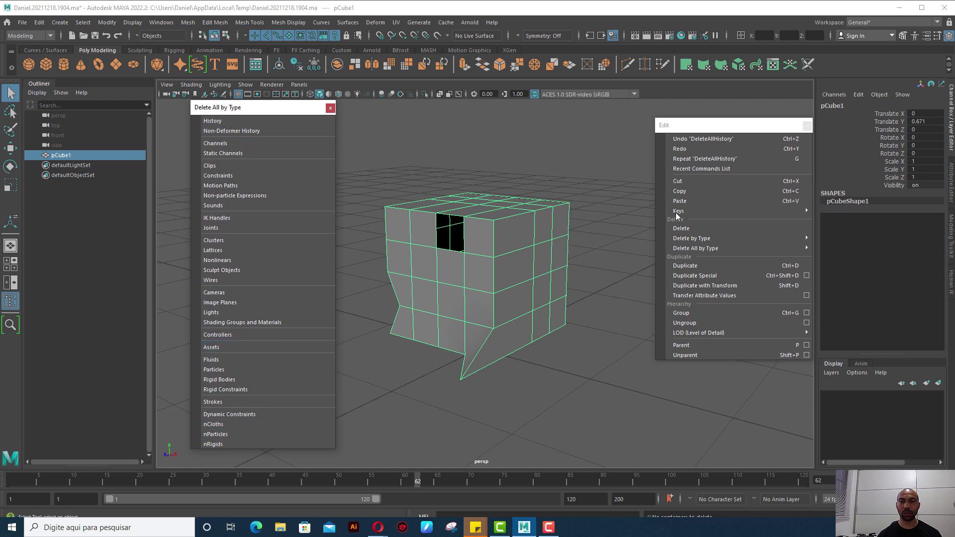
{"action": "left_click", "coordinate": [485, 237]}
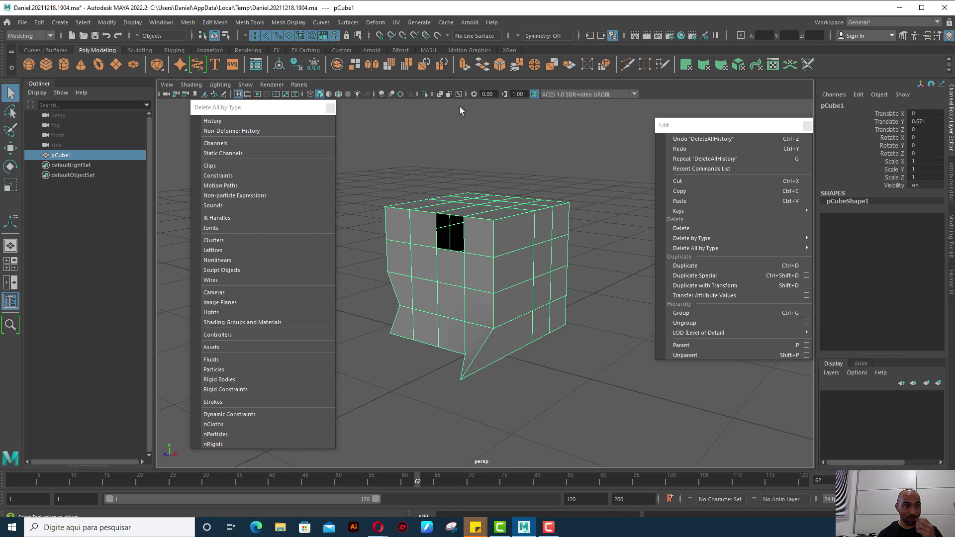
Undo the history deletion and add a Bend deformer to the cube with Curvature 30.
{"action": "left_click", "coordinate": [374, 23]}
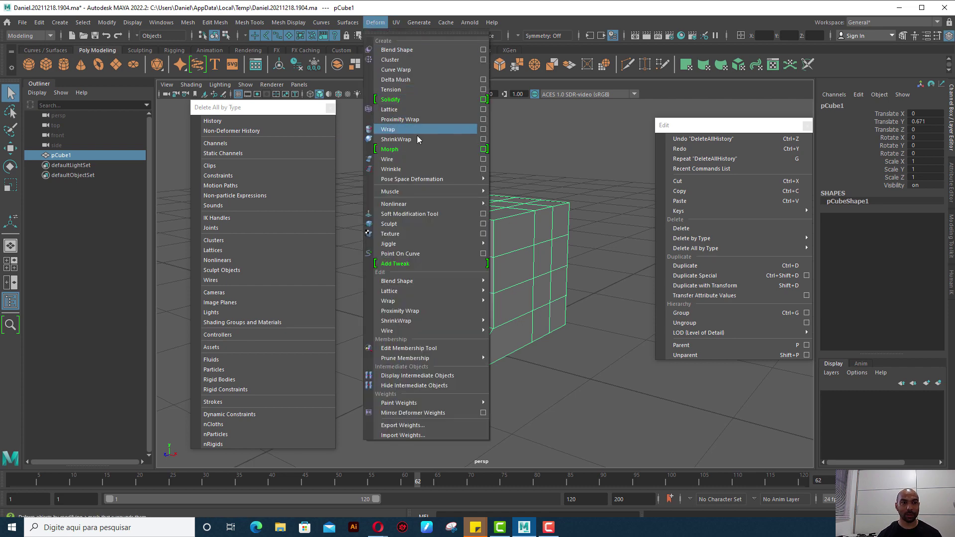
{"action": "left_click", "coordinate": [559, 151]}
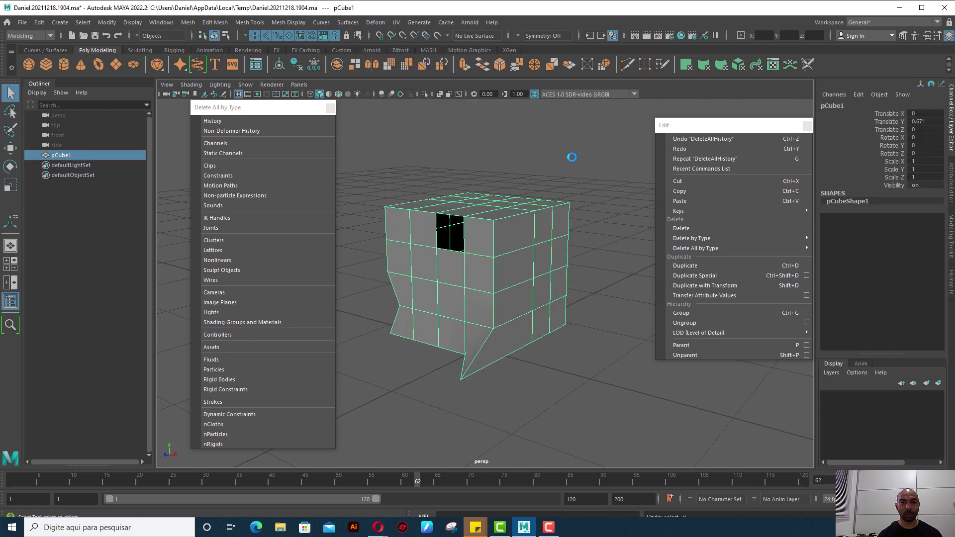
{"action": "key", "text": "ctrl+z"}
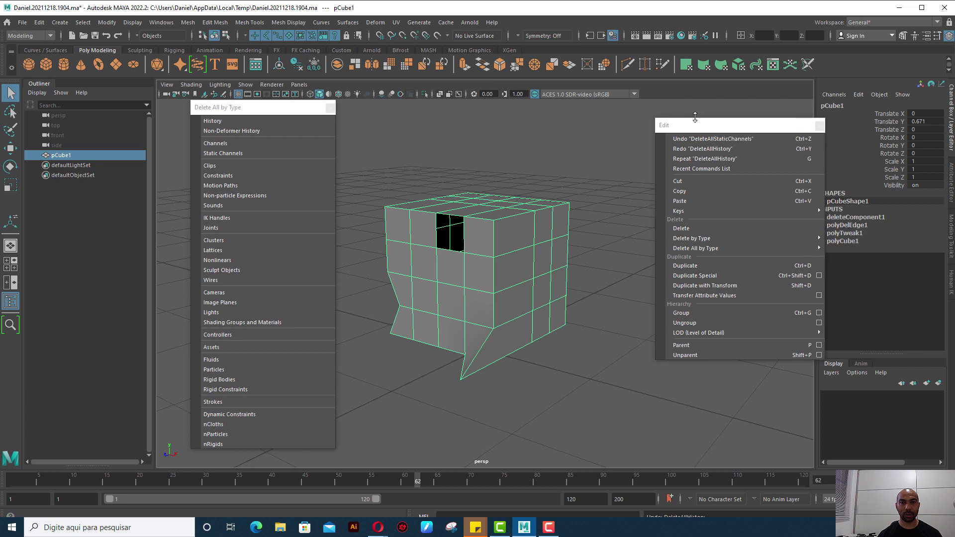
{"action": "left_click_drag", "start_coordinate": [698, 125], "coordinate": [631, 117]}
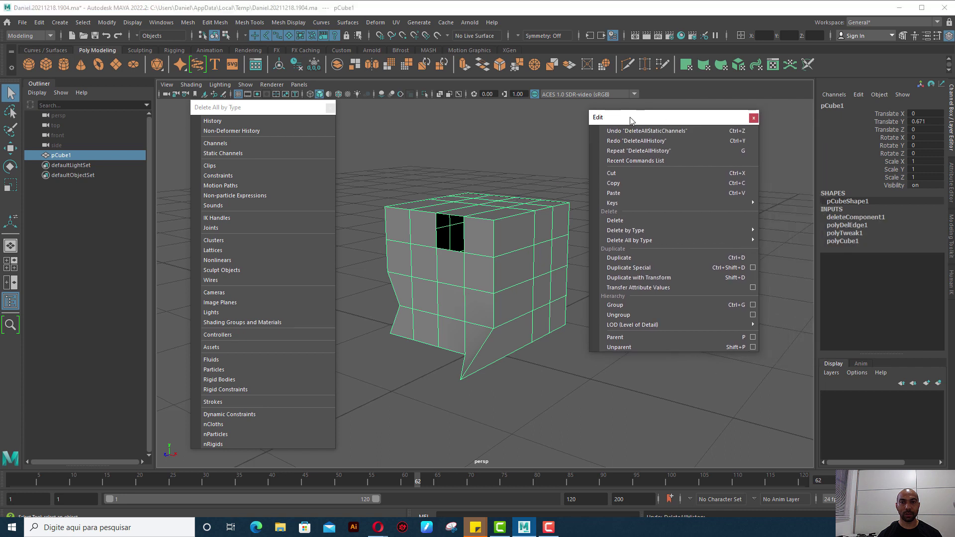
{"action": "left_click", "coordinate": [375, 23]}
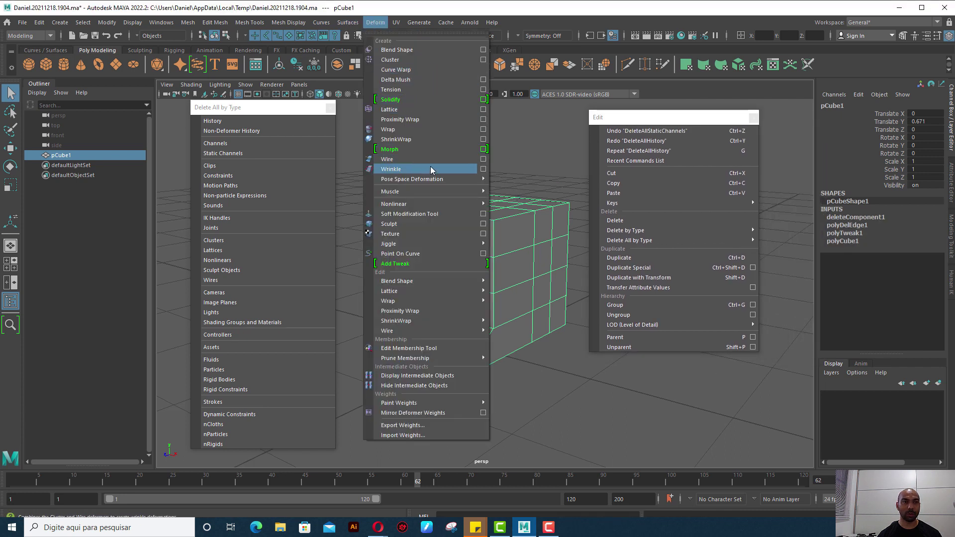
{"action": "left_click", "coordinate": [515, 207]}
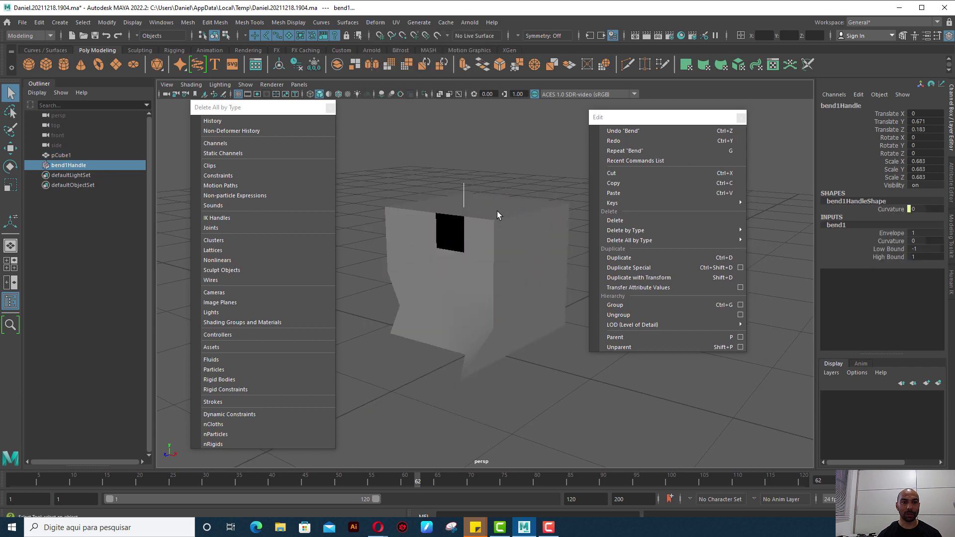
{"action": "double_click", "coordinate": [906, 240]}
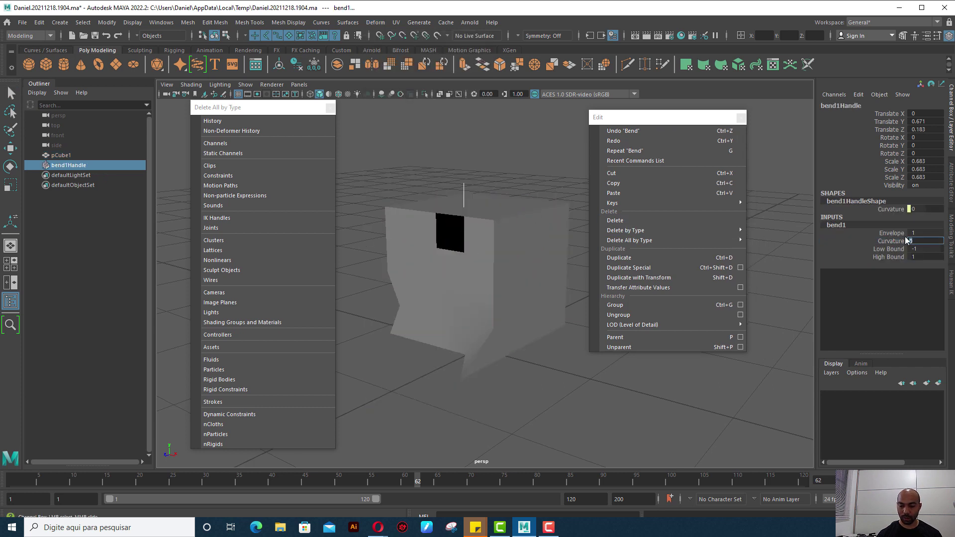
{"action": "type", "text": "30"}
{"action": "key", "text": "Return"}
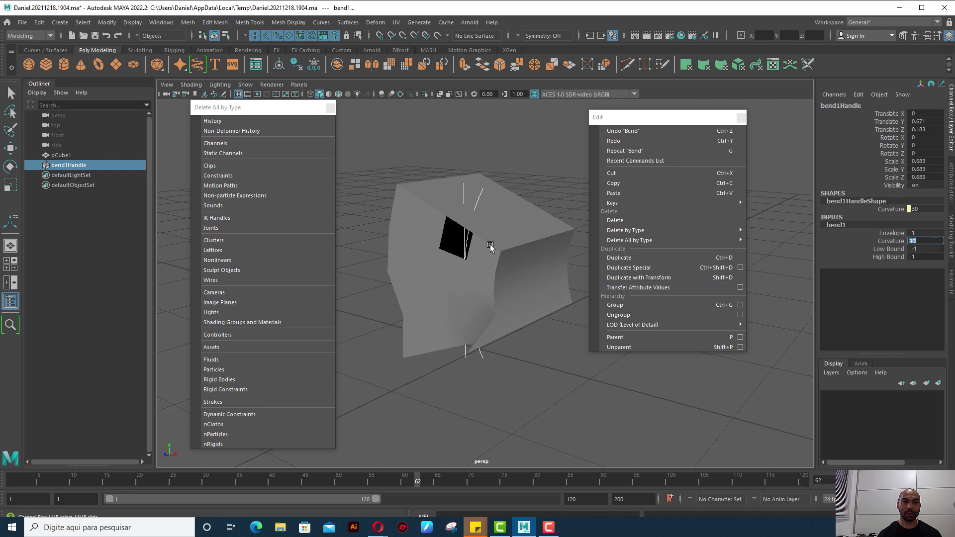
Raise the bend Curvature to 60 and delete all history to bake the shape.
{"action": "left_click", "coordinate": [492, 245]}
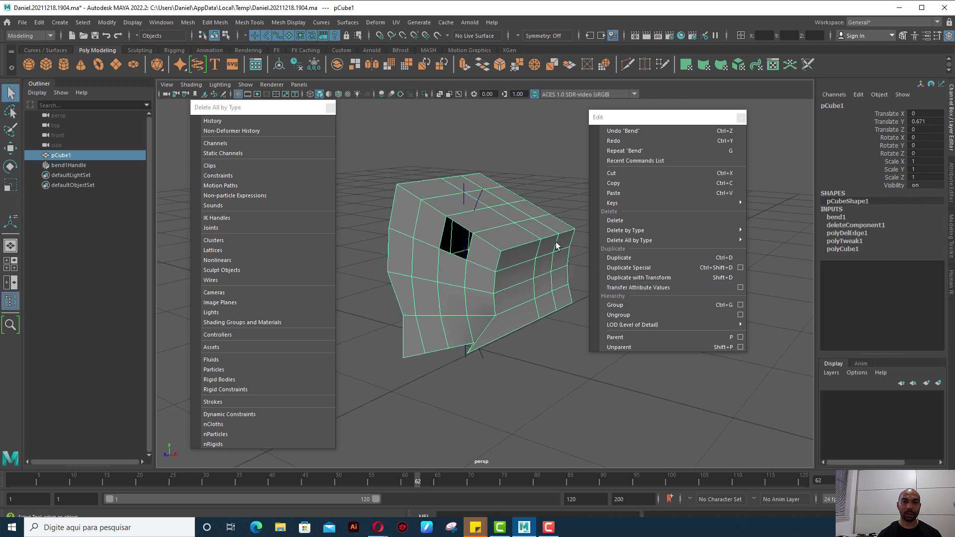
{"action": "left_click", "coordinate": [838, 218]}
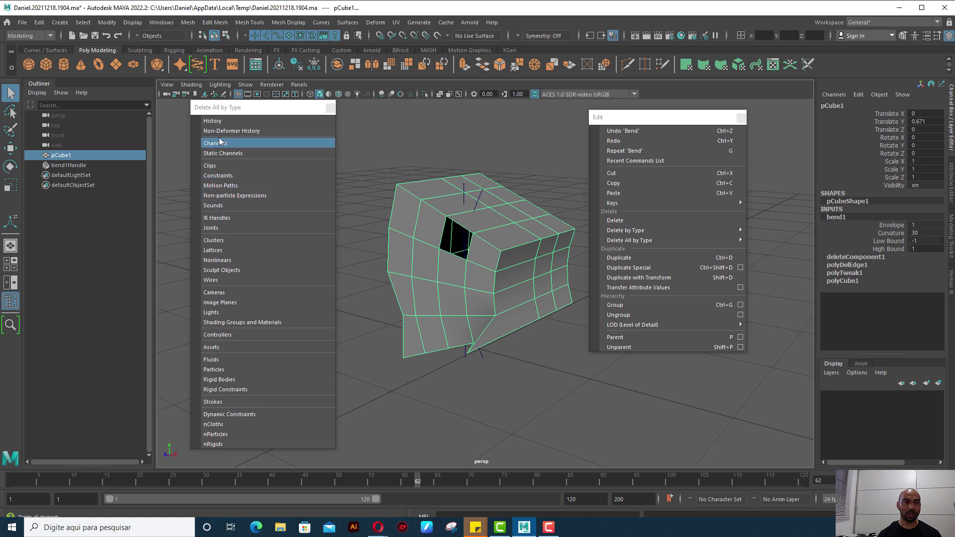
{"action": "left_click", "coordinate": [233, 132]}
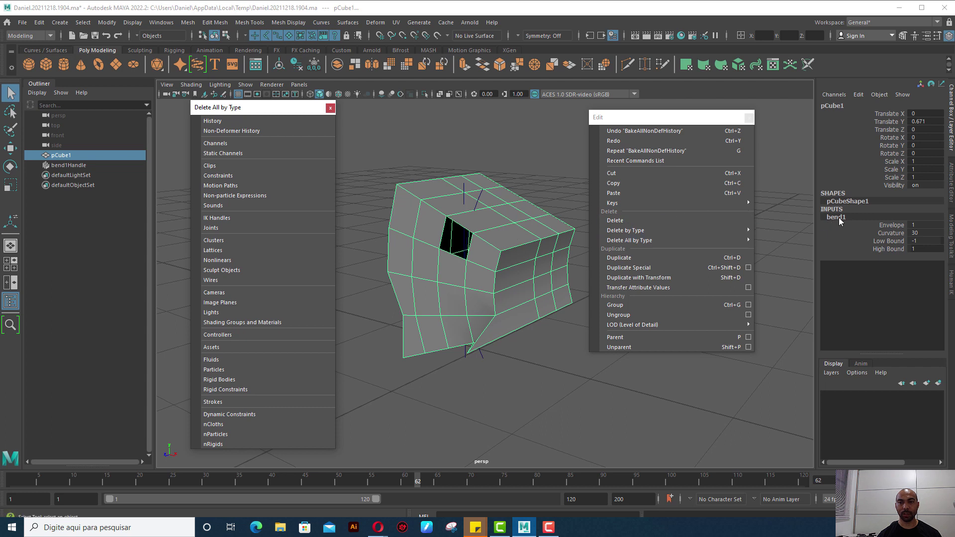
{"action": "left_click", "coordinate": [924, 230]}
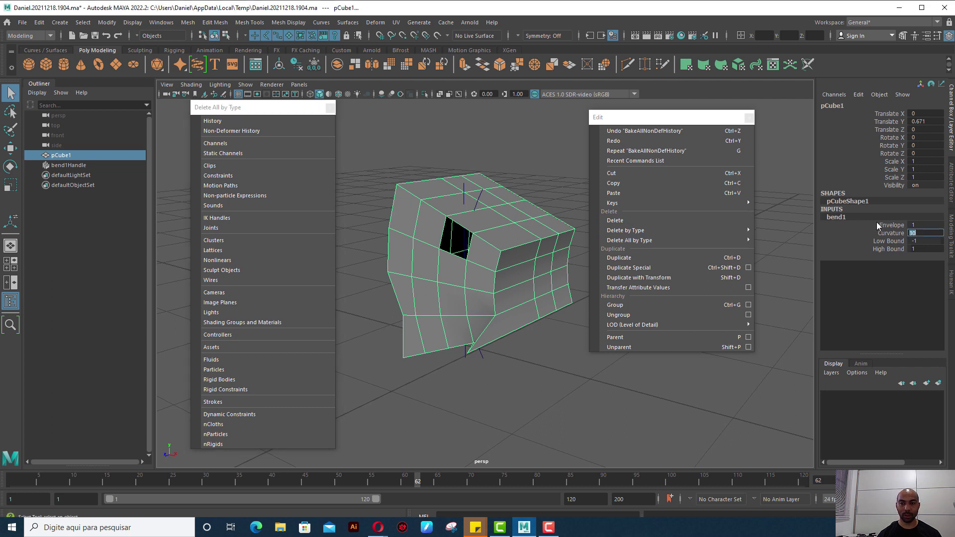
{"action": "type", "text": "60"}
{"action": "key", "text": "Return"}
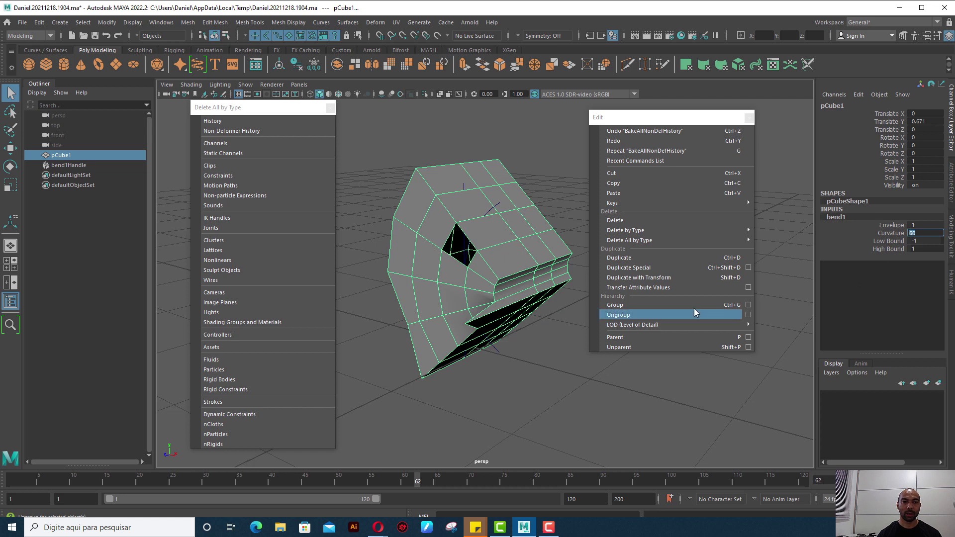
{"action": "left_click", "coordinate": [248, 127]}
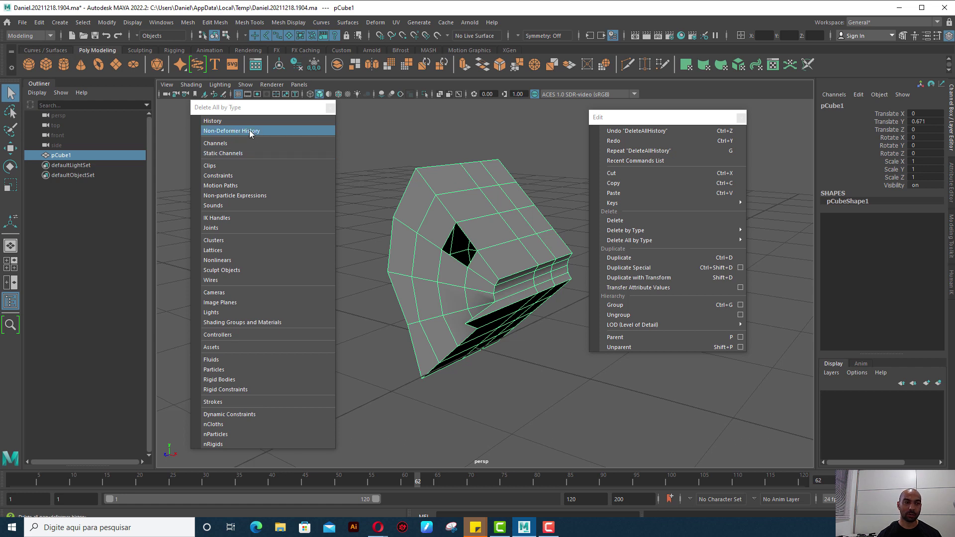
Close the Delete All by Type panel, delete the bent cube and create a new poly cube.
{"action": "left_click", "coordinate": [331, 109]}
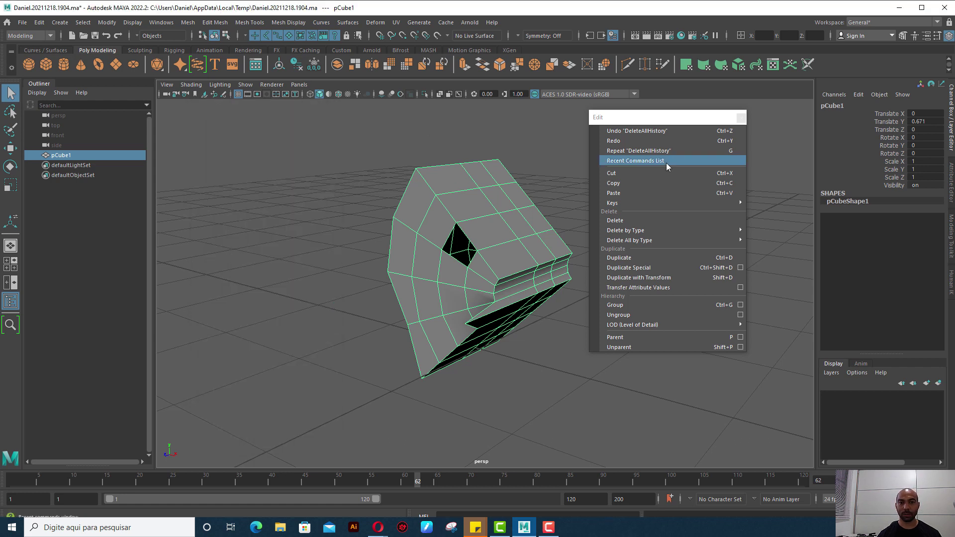
{"action": "left_click_drag", "start_coordinate": [659, 118], "coordinate": [702, 103]}
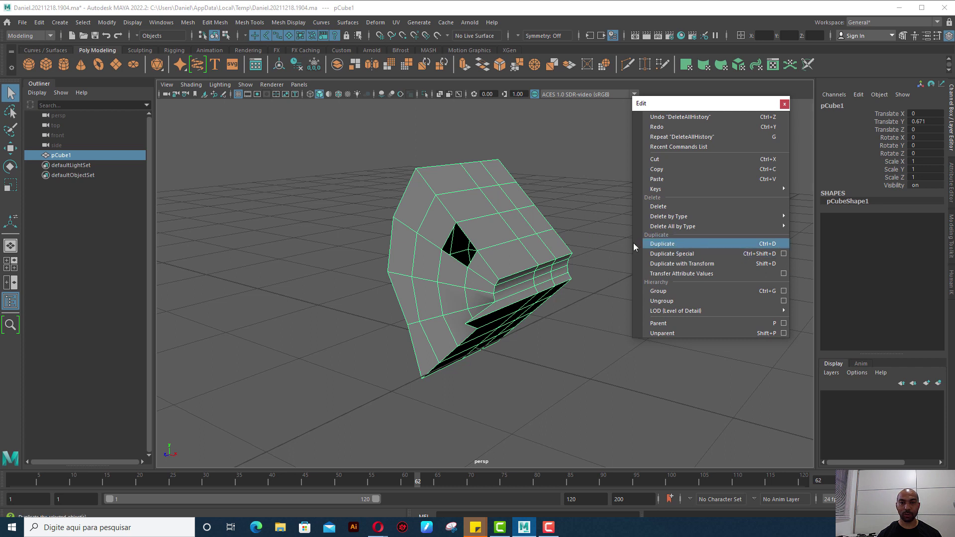
{"action": "left_click", "coordinate": [507, 234]}
{"action": "key", "text": "Delete"}
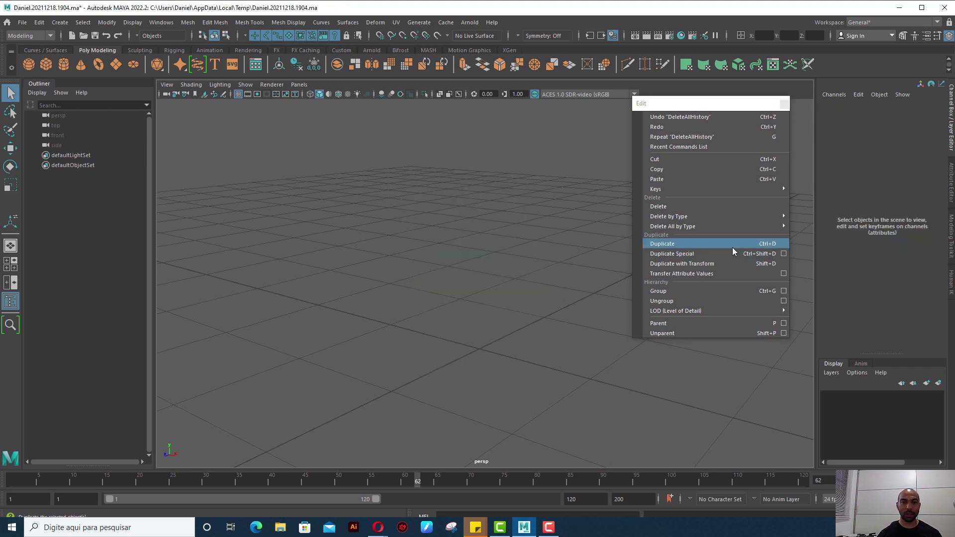
{"action": "left_click", "coordinate": [46, 64]}
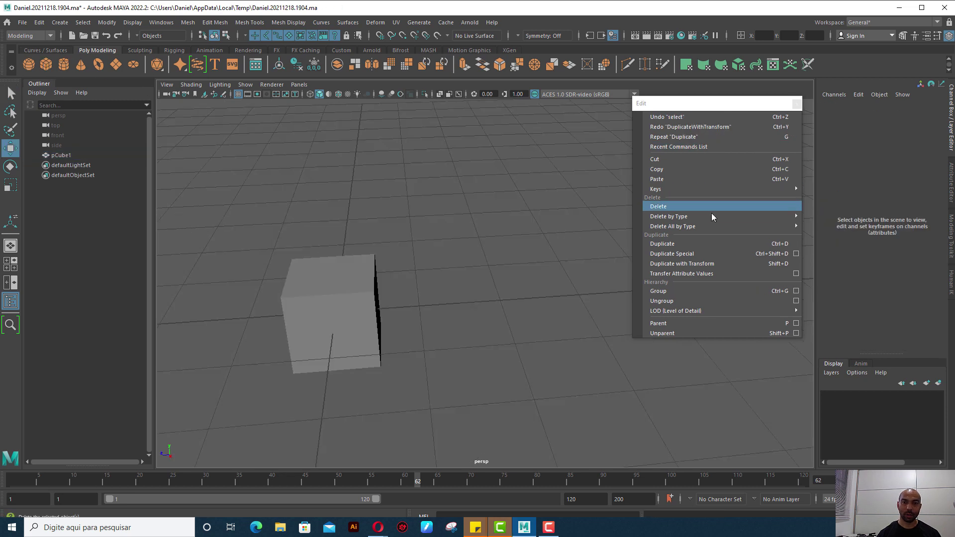
Duplicate the cube twice along Z as pCube2 and pCube3, then delete both copies.
{"action": "left_click", "coordinate": [677, 244]}
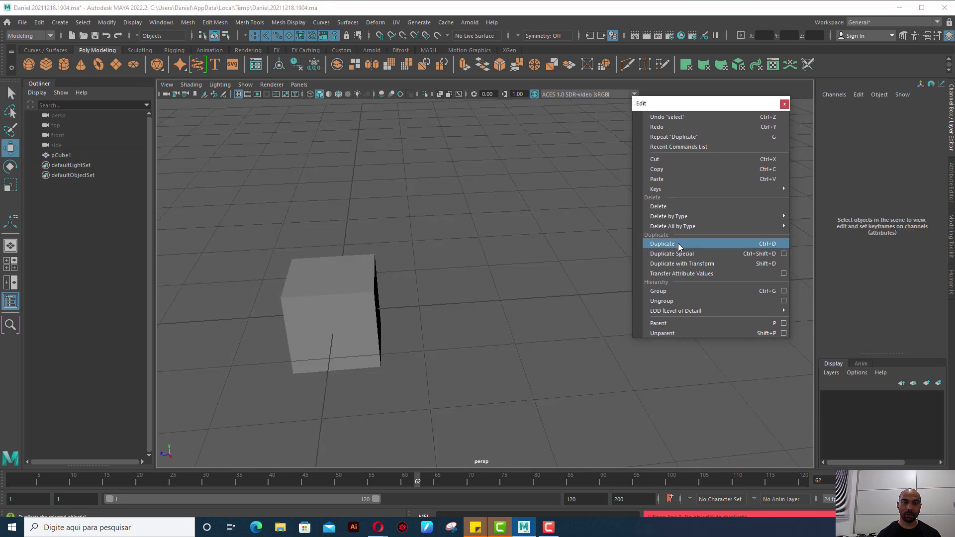
{"action": "left_click", "coordinate": [364, 276]}
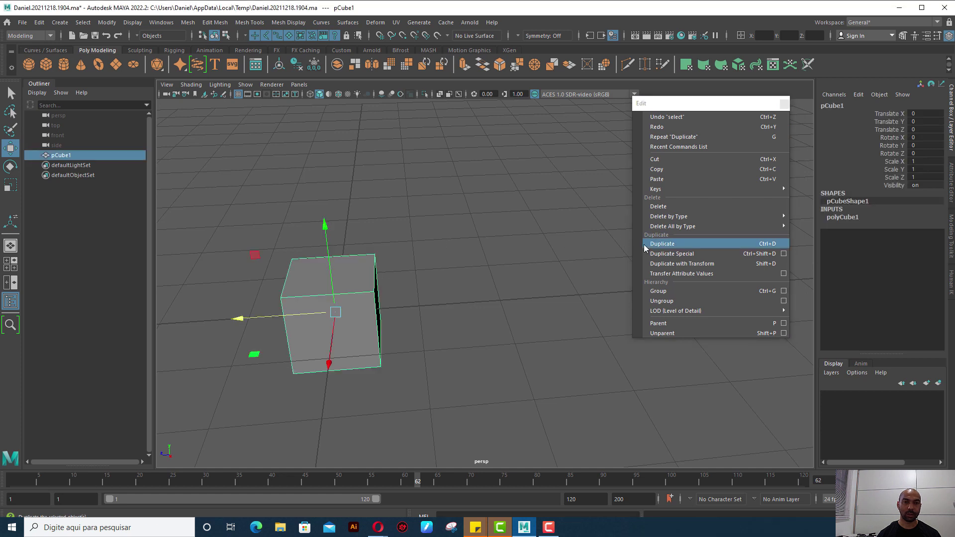
{"action": "left_click", "coordinate": [662, 244]}
{"action": "mouse_move", "coordinate": [252, 317]}
{"action": "left_mouse_down"}
{"action": "mouse_move", "coordinate": [334, 309]}
{"action": "mouse_move", "coordinate": [335, 297]}
{"action": "left_mouse_up"}
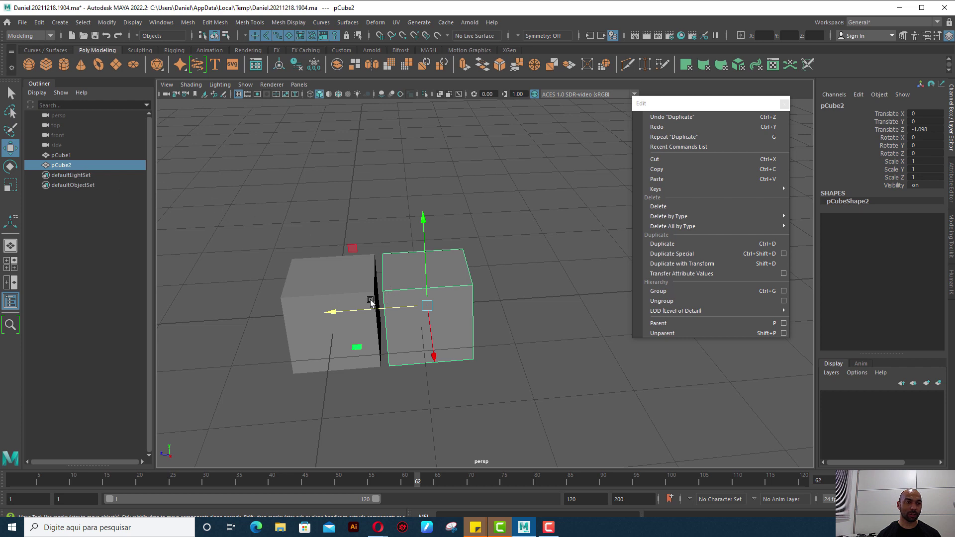
{"action": "left_click", "coordinate": [669, 254]}
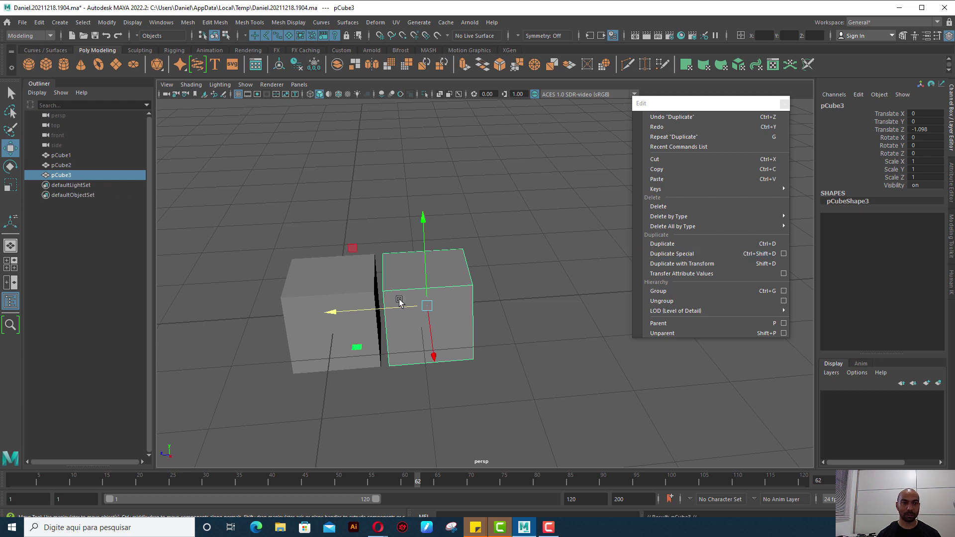
{"action": "mouse_move", "coordinate": [347, 310]}
{"action": "left_mouse_down"}
{"action": "mouse_move", "coordinate": [452, 308]}
{"action": "mouse_move", "coordinate": [443, 308]}
{"action": "left_mouse_up"}
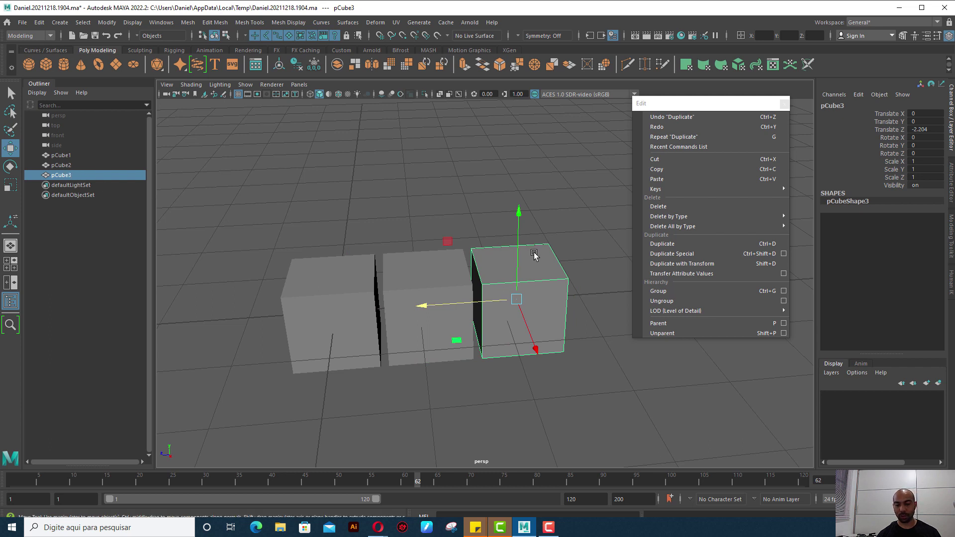
{"action": "key", "text": "Delete"}
{"action": "left_click", "coordinate": [451, 269]}
{"action": "key", "text": "Delete"}
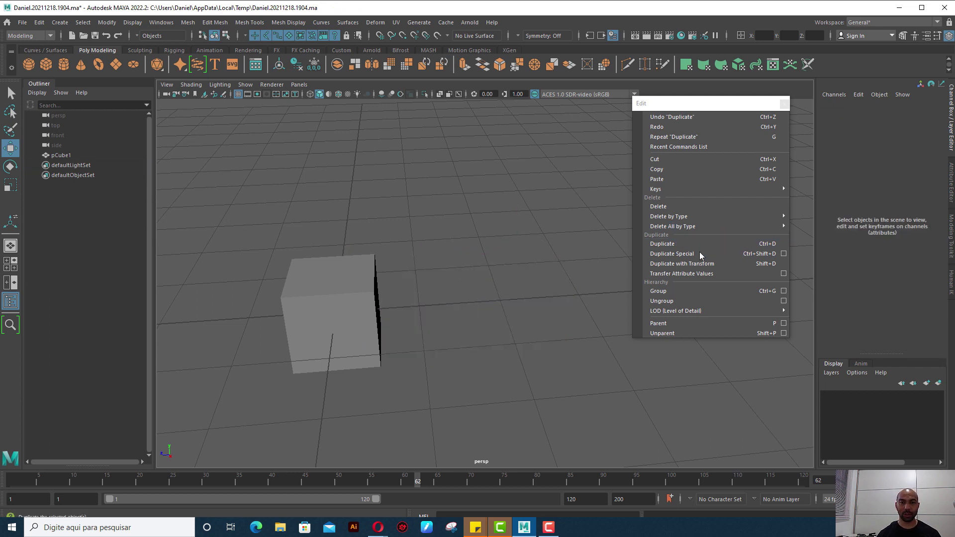
Review the Duplicate Special options, then close them.
{"action": "left_click", "coordinate": [784, 254]}
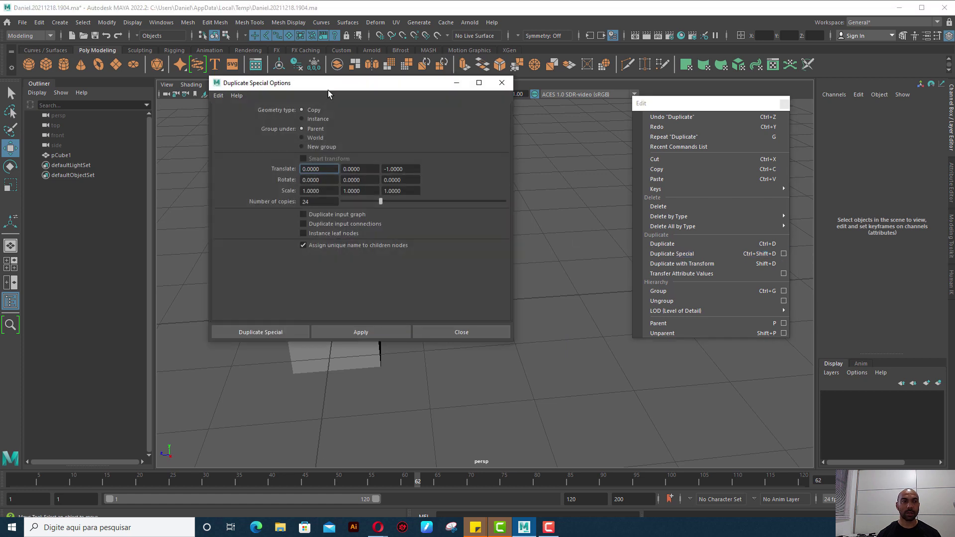
{"action": "left_click_drag", "start_coordinate": [327, 84], "coordinate": [556, 82]}
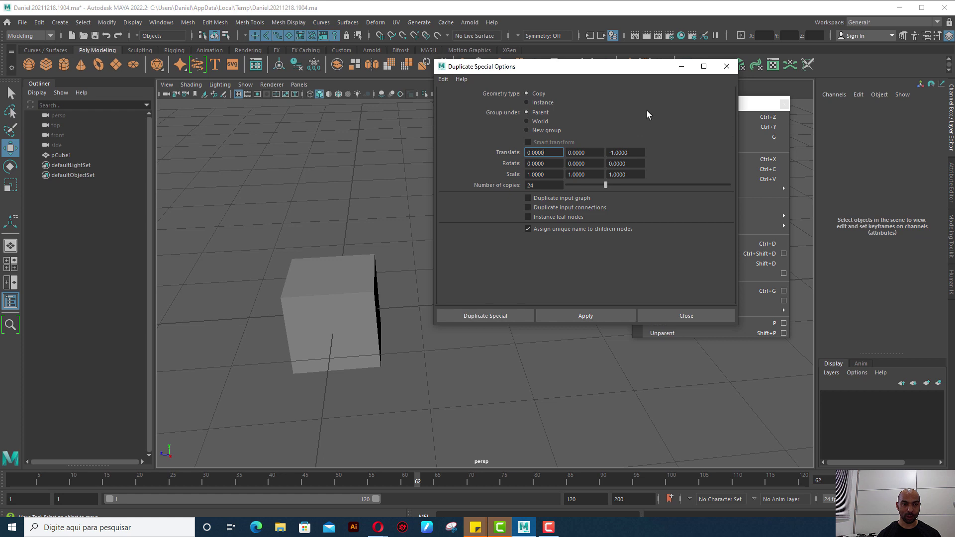
{"action": "left_click", "coordinate": [727, 66]}
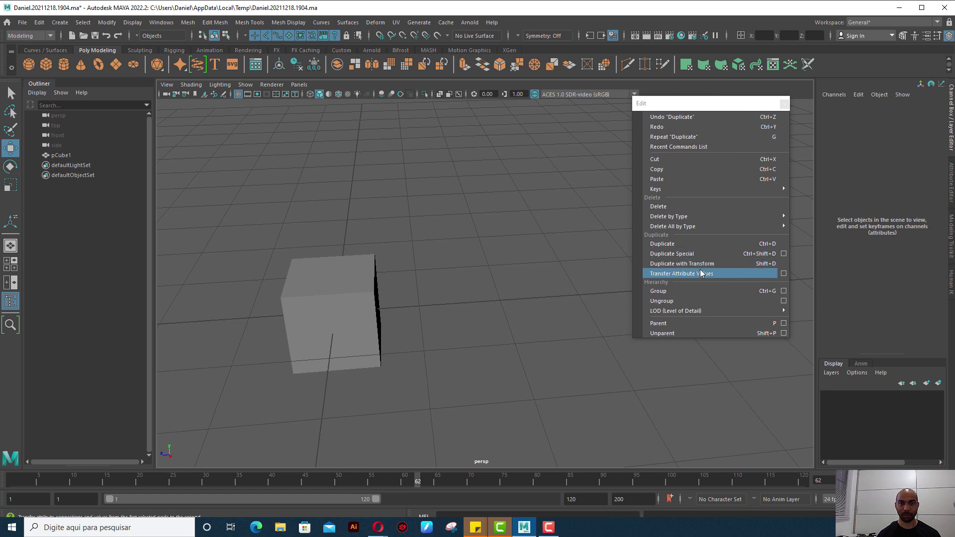
Duplicate pCube1, offset the copy along Z, and repeat with Shift+D to extend the row.
{"action": "left_click", "coordinate": [320, 284]}
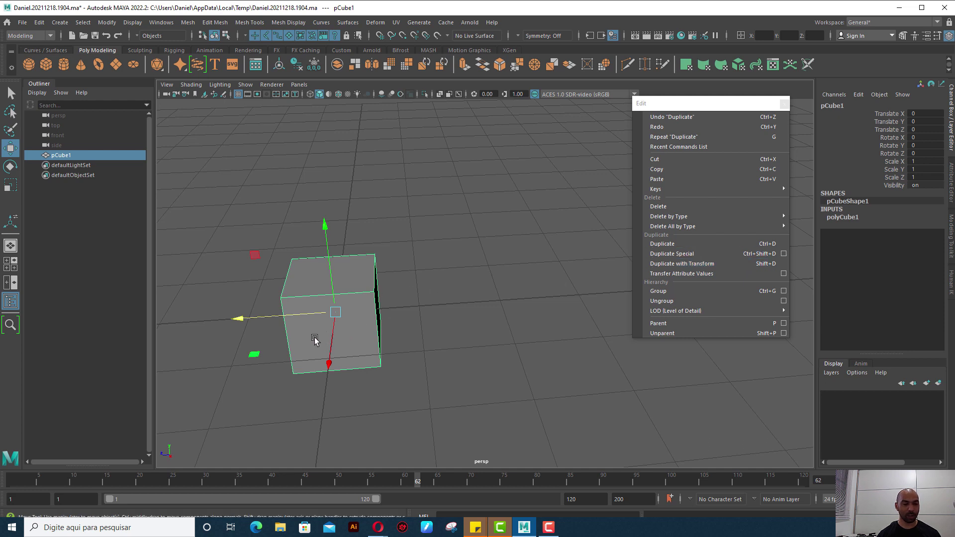
{"action": "key", "text": "ctrl+d"}
{"action": "left_click_drag", "start_coordinate": [252, 323], "coordinate": [344, 327]}
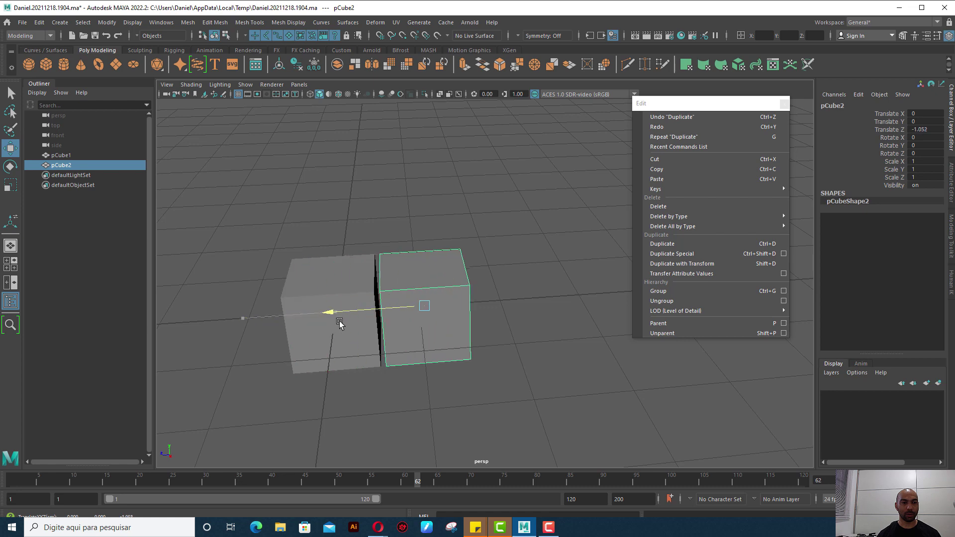
{"action": "key", "text": "shift+d"}
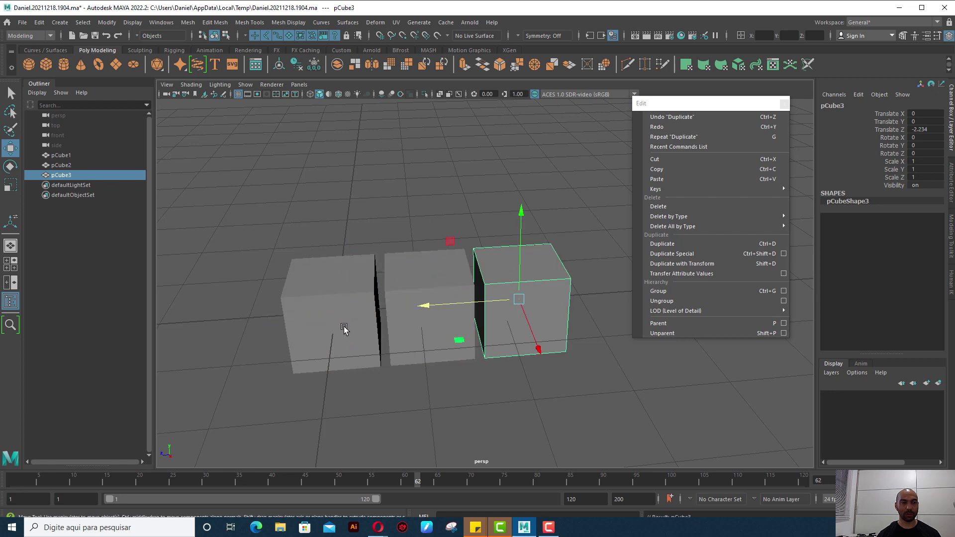
{"action": "key", "text": "shift+d"}
{"action": "key", "text": "shift+d"}
{"action": "key", "text": "shift+d"}
{"action": "key", "text": "shift+d"}
{"action": "key", "text": "shift+d"}
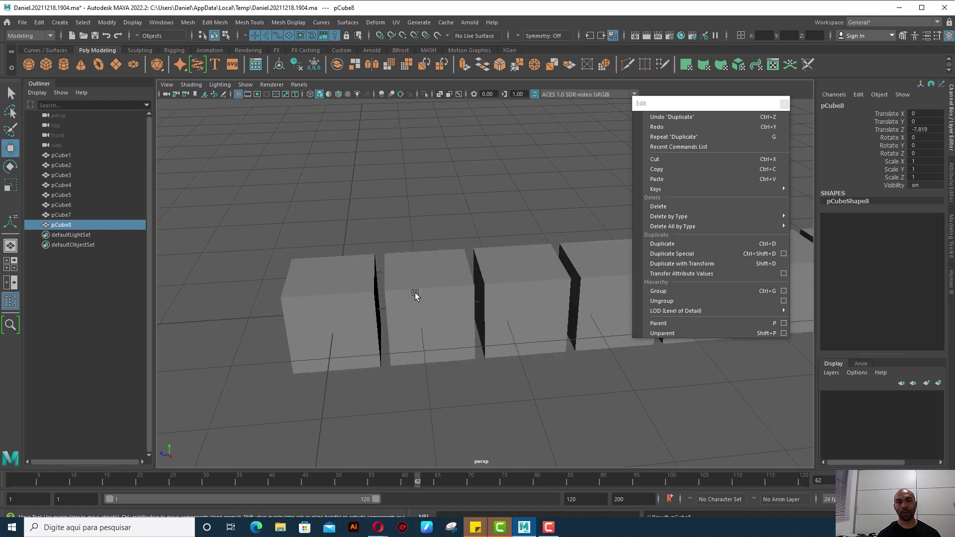
{"action": "scroll", "coordinate": [387, 291], "scroll_direction": "down", "scroll_amount": 5}
{"action": "left_click_drag", "start_coordinate": [335, 273], "coordinate": [483, 272], "text": "alt"}
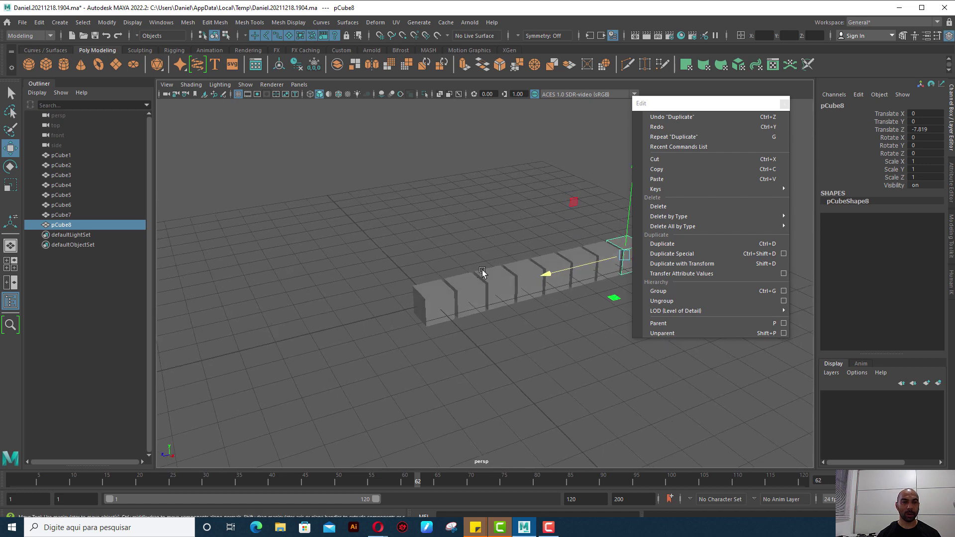
{"action": "key", "text": "shift+d"}
{"action": "key", "text": "shift+d"}
{"action": "key", "text": "shift+d"}
{"action": "key", "text": "shift+d"}
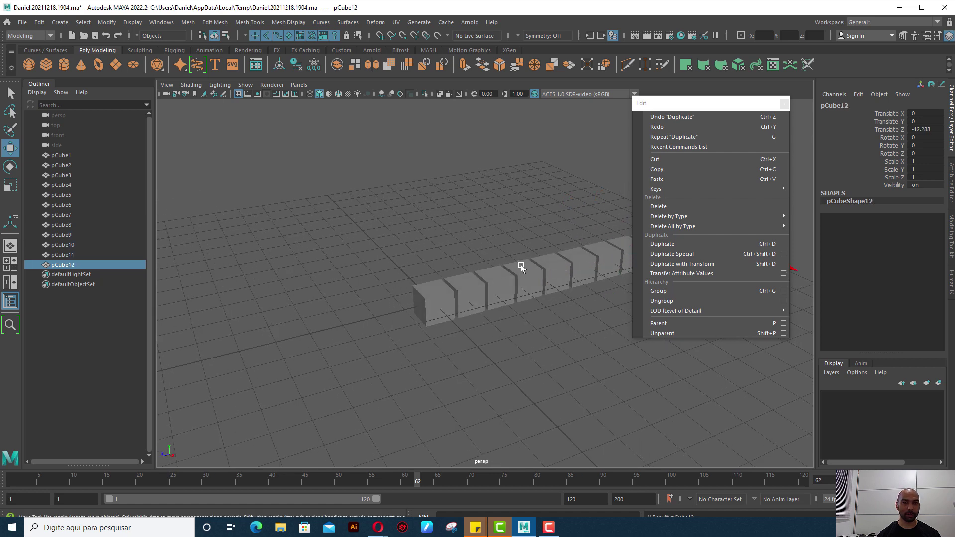
{"action": "key", "text": "shift+d"}
{"action": "key", "text": "shift+d"}
{"action": "key", "text": "shift+d"}
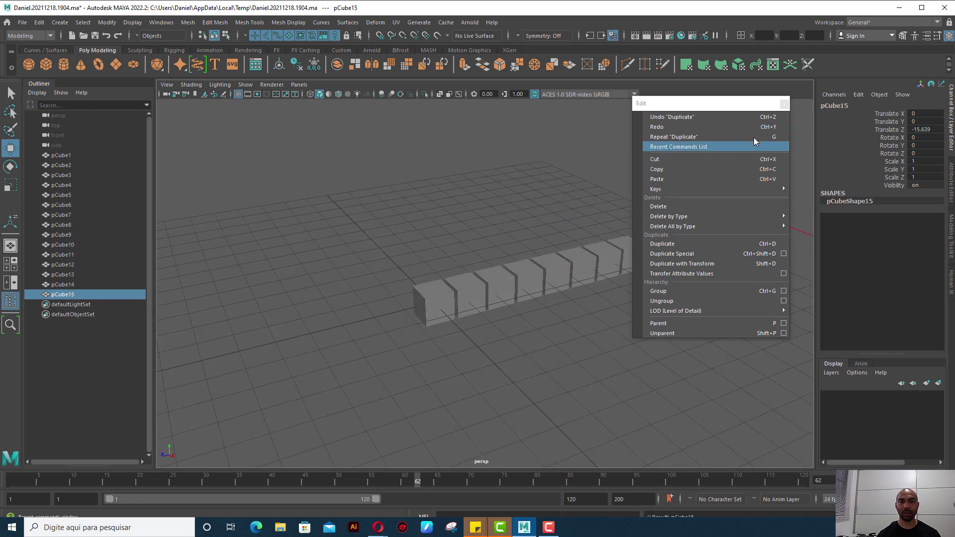
Marquee-select the extra cubes in the row and delete them.
{"action": "left_click_drag", "start_coordinate": [722, 109], "coordinate": [868, 173]}
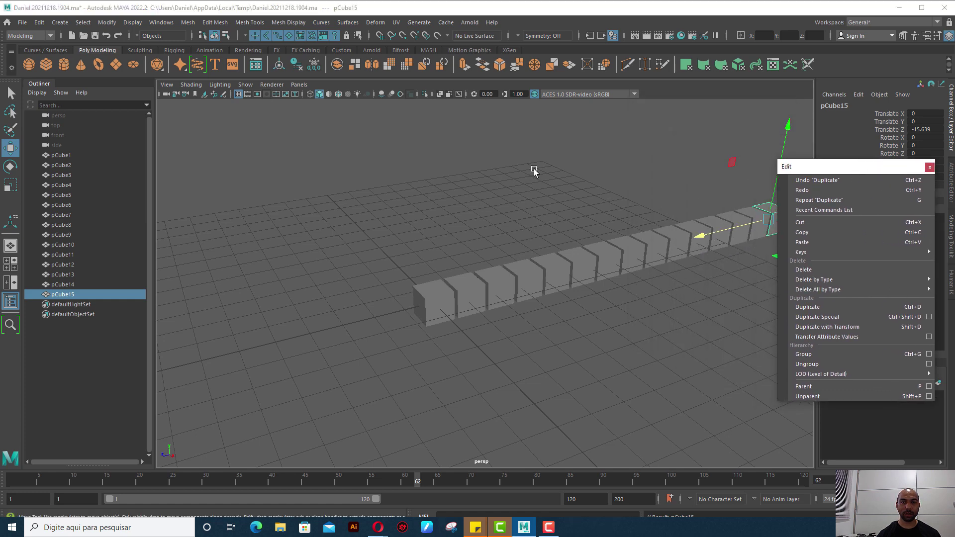
{"action": "left_click_drag", "start_coordinate": [534, 171], "coordinate": [764, 315]}
{"action": "key", "text": "Delete"}
Delete the remaining extra cubes, leaving only the first cube selected.
{"action": "left_click_drag", "start_coordinate": [493, 276], "coordinate": [552, 317]}
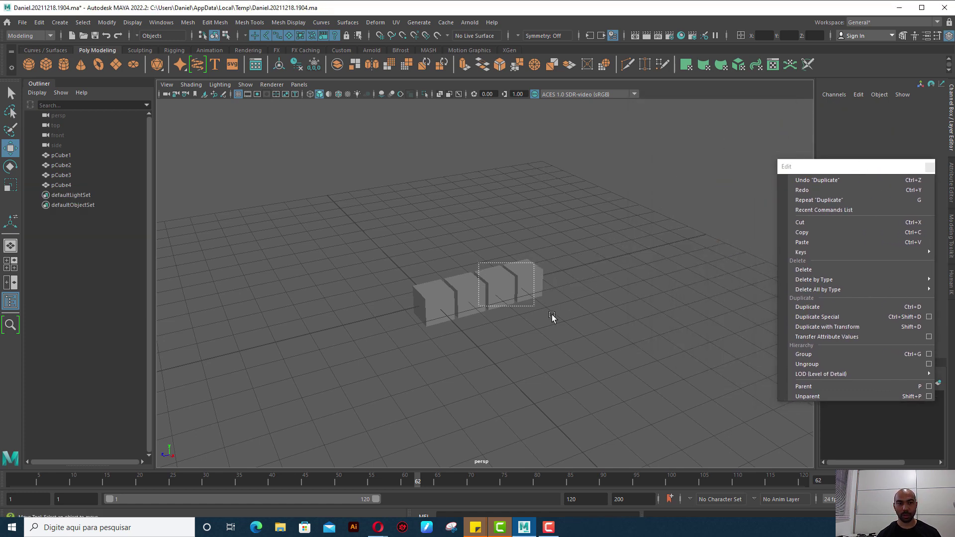
{"action": "key", "text": "Delete"}
{"action": "left_click", "coordinate": [455, 304]}
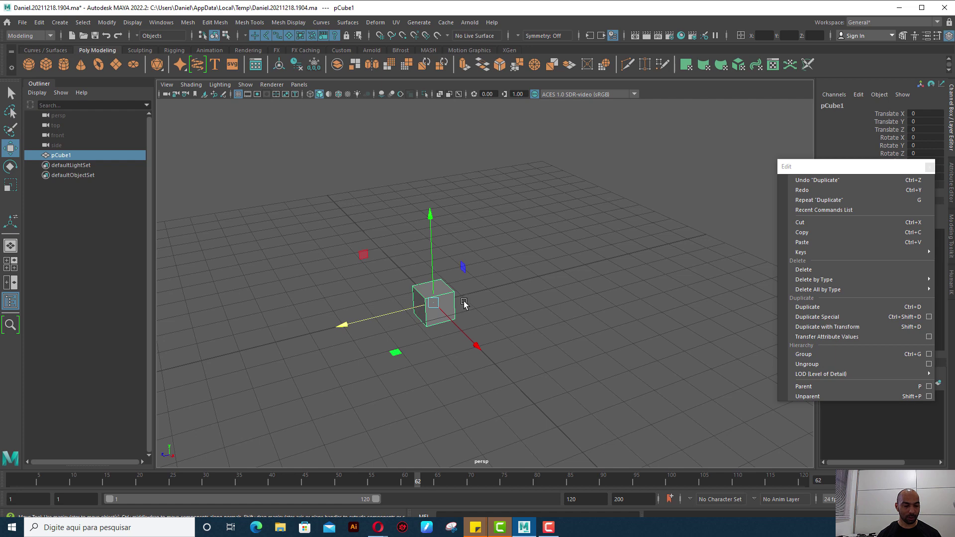
Duplicate pCube1, move it back along Z and shrink it, then Shift+D repeatedly to reach pCube17.
{"action": "key", "text": "ctrl+d"}
{"action": "left_click_drag", "start_coordinate": [348, 324], "coordinate": [388, 319]}
{"action": "left_click_drag", "start_coordinate": [547, 279], "coordinate": [631, 311], "text": "alt"}
{"action": "key", "text": "r"}
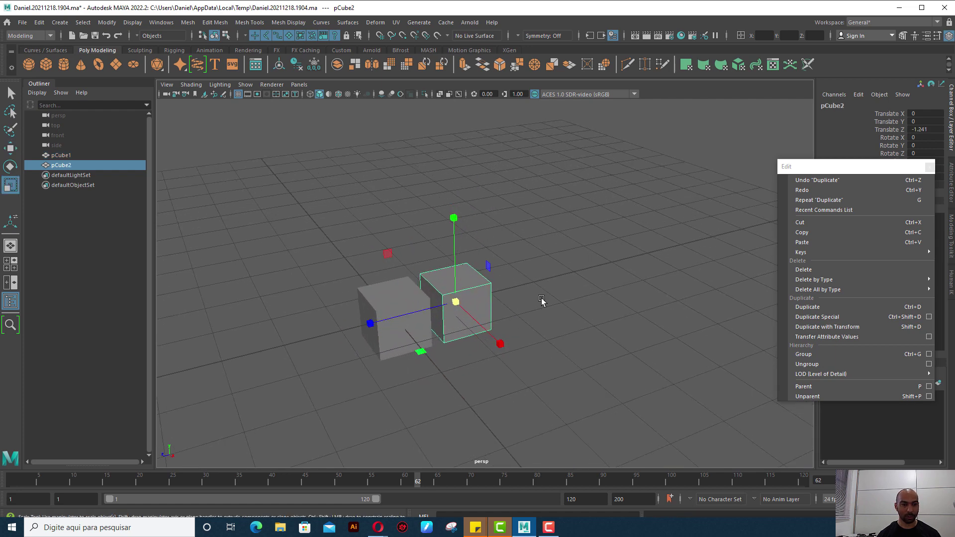
{"action": "left_click_drag", "start_coordinate": [455, 302], "coordinate": [462, 308]}
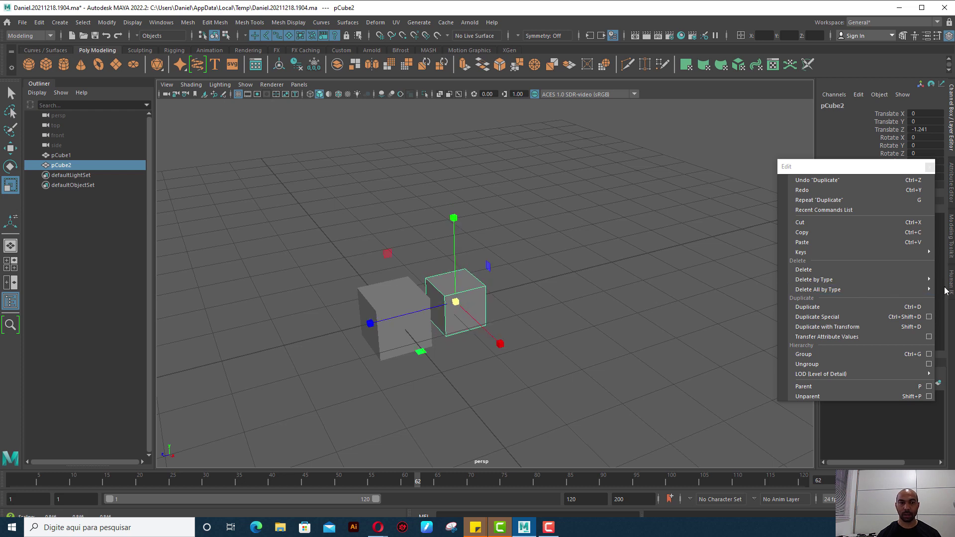
{"action": "key", "text": "shift+d"}
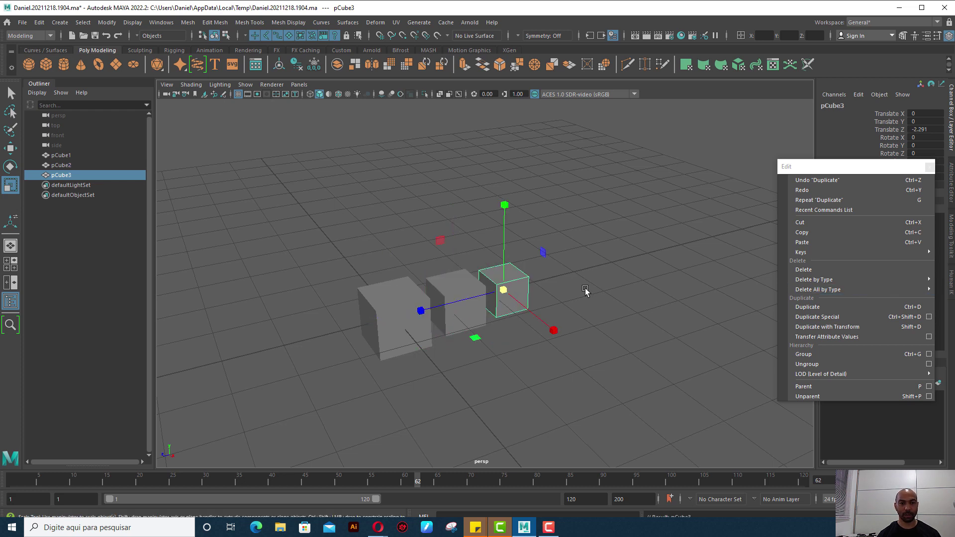
{"action": "key", "text": "shift+d"}
{"action": "key", "text": "shift+d"}
{"action": "key", "text": "shift+d"}
{"action": "key", "text": "shift+d"}
{"action": "key", "text": "shift+d"}
{"action": "key", "text": "shift+d"}
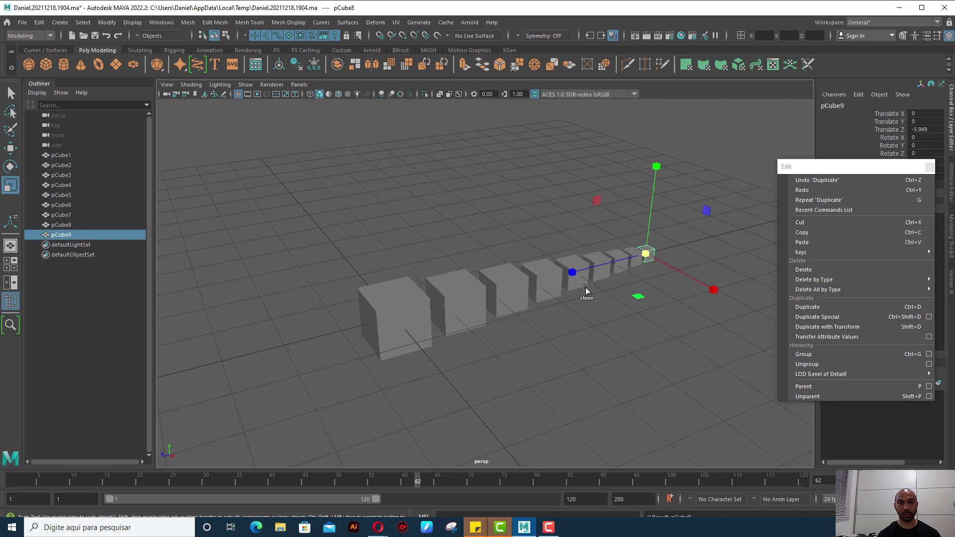
{"action": "key", "text": "shift+d"}
{"action": "key", "text": "shift+d"}
{"action": "key", "text": "shift+d"}
{"action": "key", "text": "shift+d"}
{"action": "key", "text": "shift+d"}
{"action": "key", "text": "shift+d"}
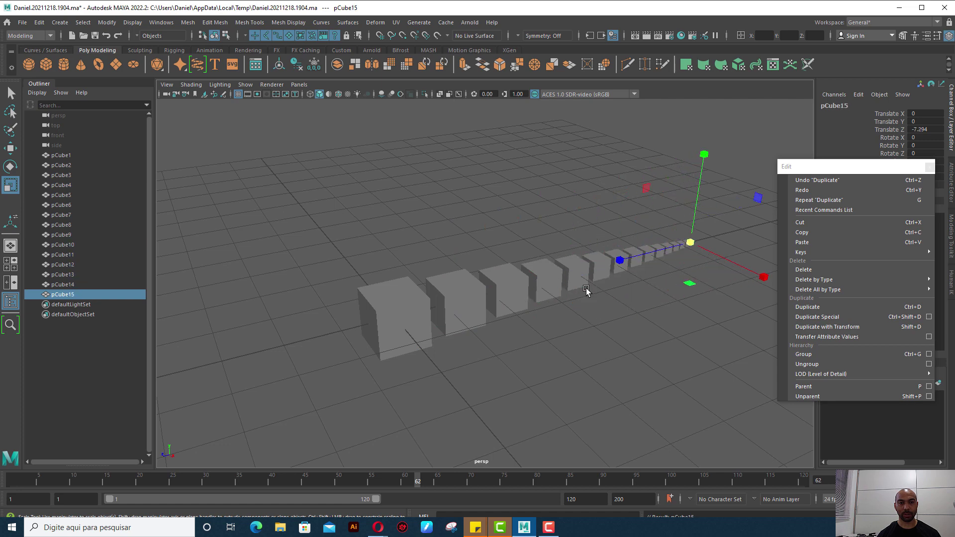
{"action": "key", "text": "shift+d"}
{"action": "key", "text": "shift+d"}
{"action": "left_click_drag", "start_coordinate": [485, 304], "coordinate": [509, 294], "text": "alt"}
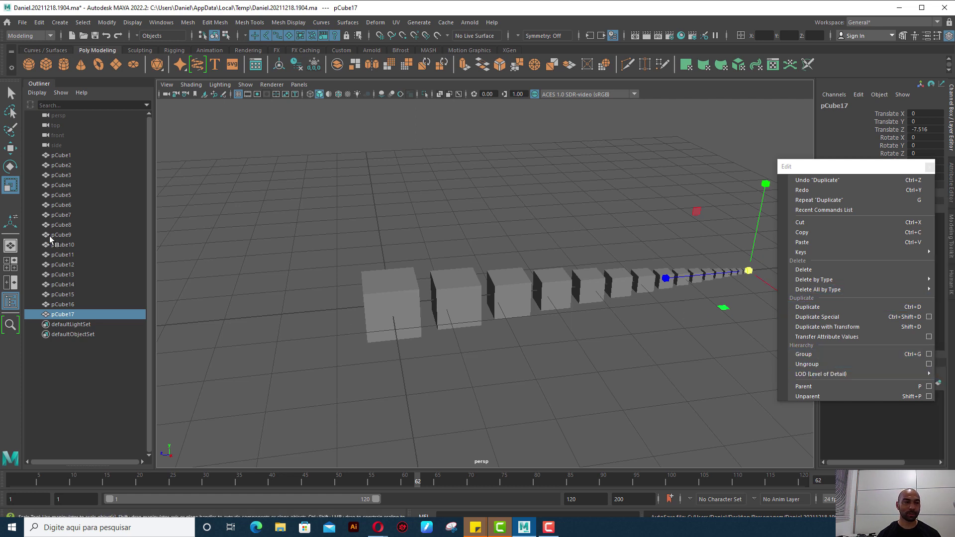
Select pCube1 through pCube17 in the Outliner, group them, and rename group1 to Cubos.
{"action": "left_click", "coordinate": [61, 155]}
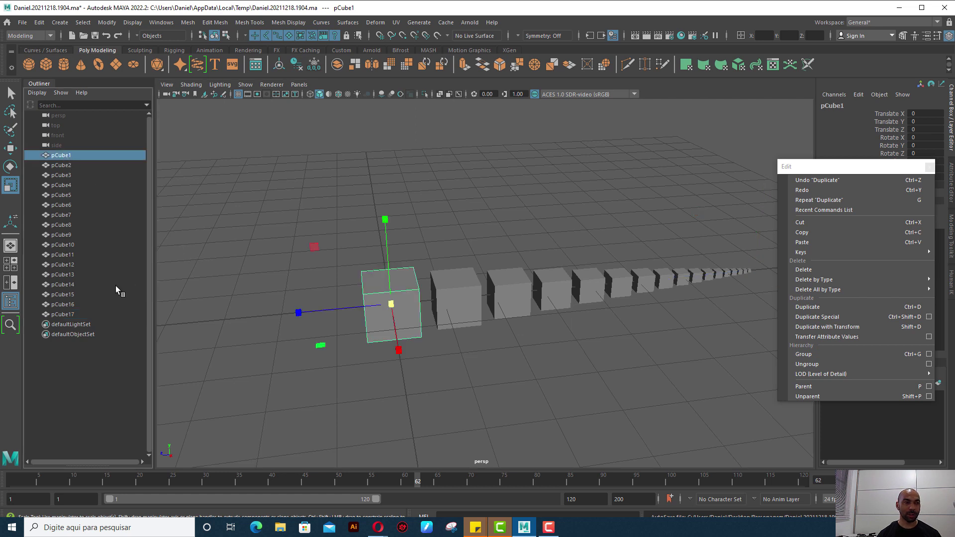
{"action": "left_click", "coordinate": [65, 315], "text": "shift"}
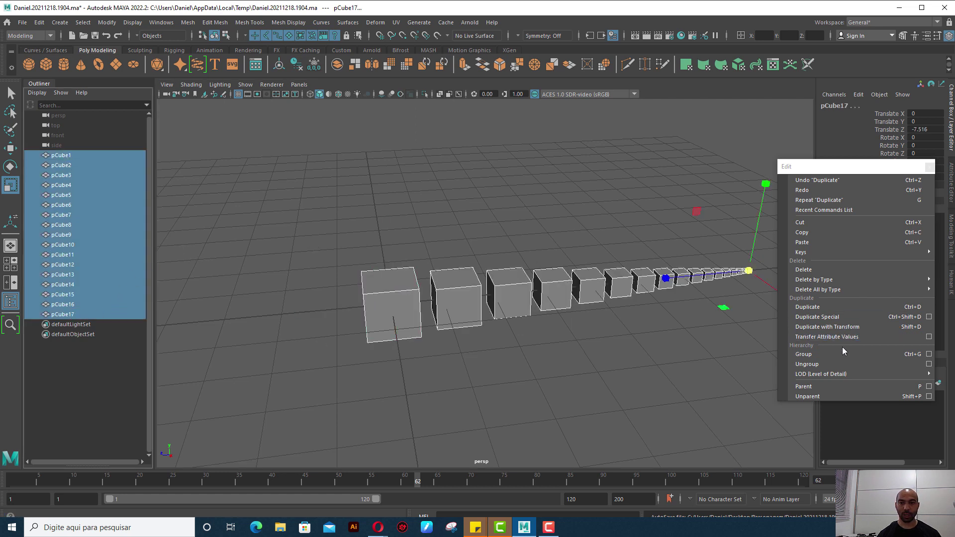
{"action": "left_click", "coordinate": [898, 354]}
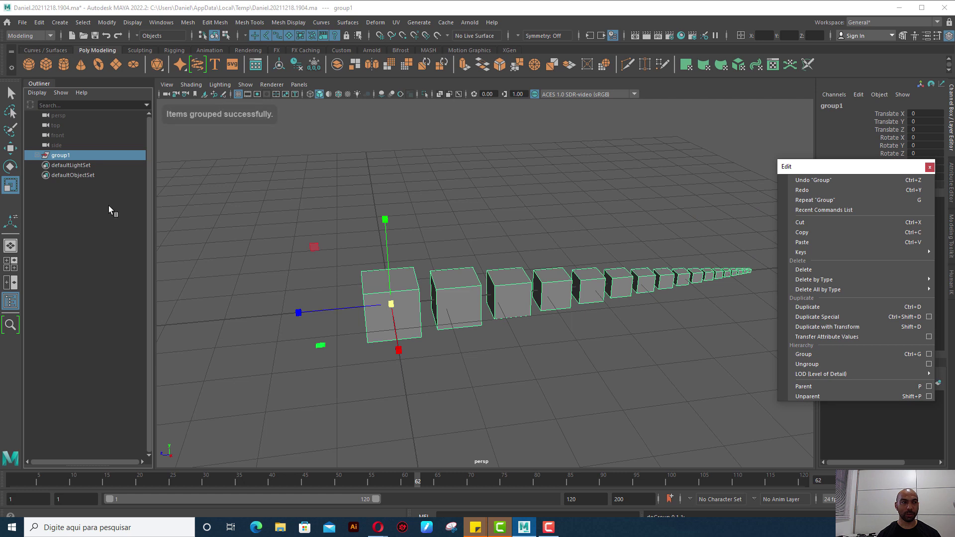
{"action": "left_click", "coordinate": [37, 156]}
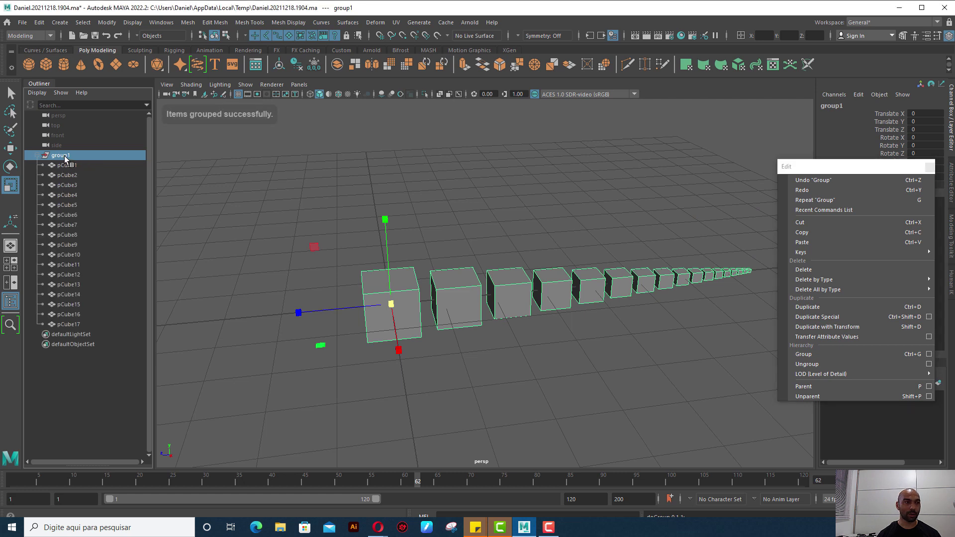
{"action": "double_click", "coordinate": [67, 157]}
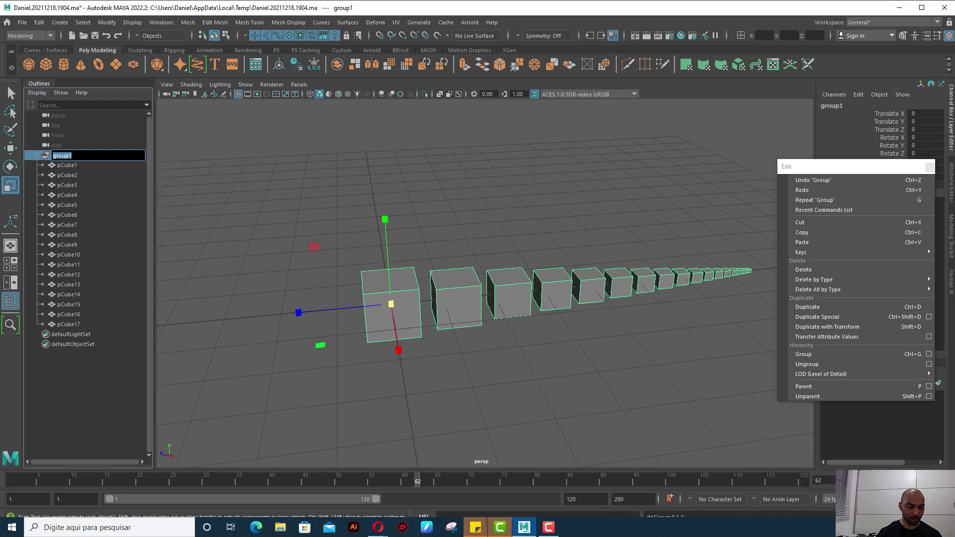
{"action": "type", "text": "c"}
{"action": "type", "text": "s"}
{"action": "key", "text": "Return"}
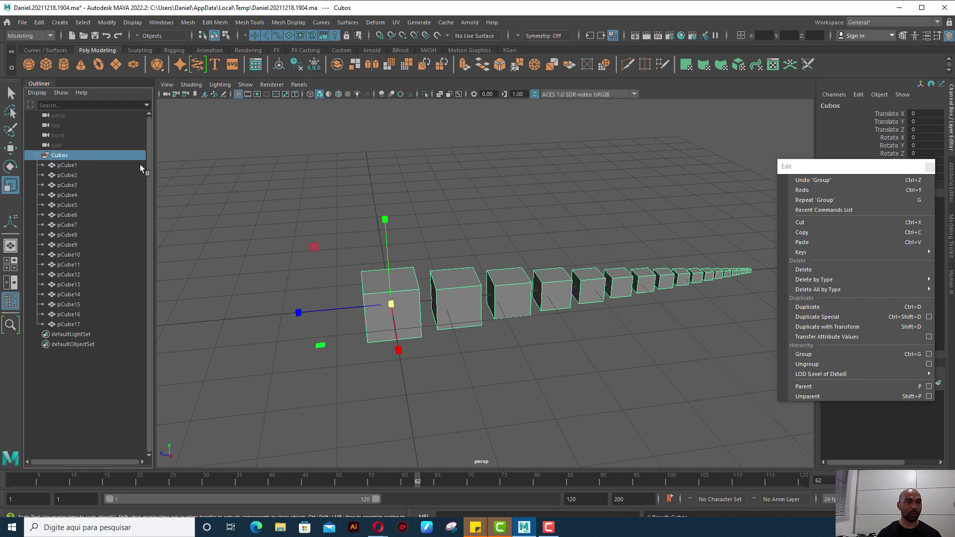
{"action": "left_click", "coordinate": [9, 148]}
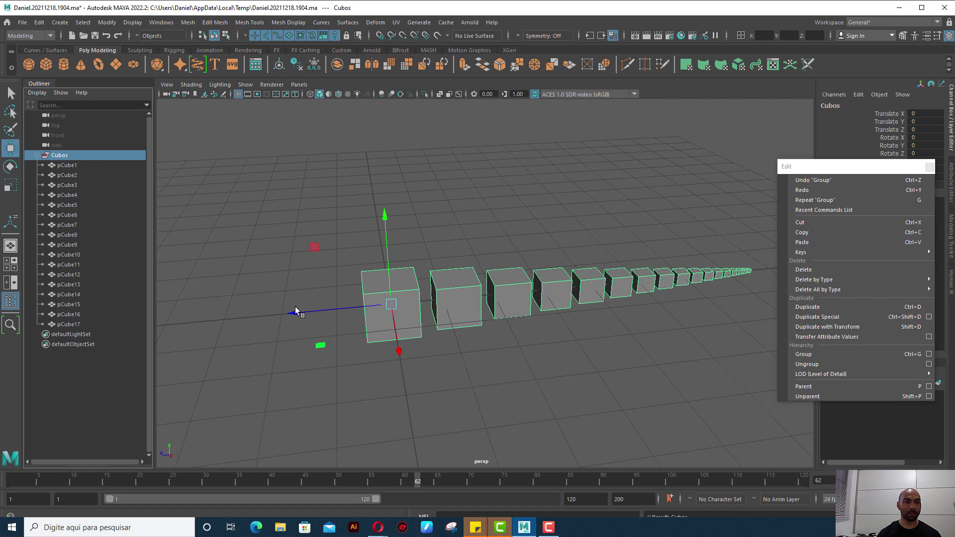
Test-move and test-rotate the Cubos group, undoing both changes.
{"action": "mouse_move", "coordinate": [295, 311]}
{"action": "left_mouse_down"}
{"action": "mouse_move", "coordinate": [510, 303]}
{"action": "mouse_move", "coordinate": [398, 301]}
{"action": "left_mouse_up"}
{"action": "key", "text": "ctrl+z"}
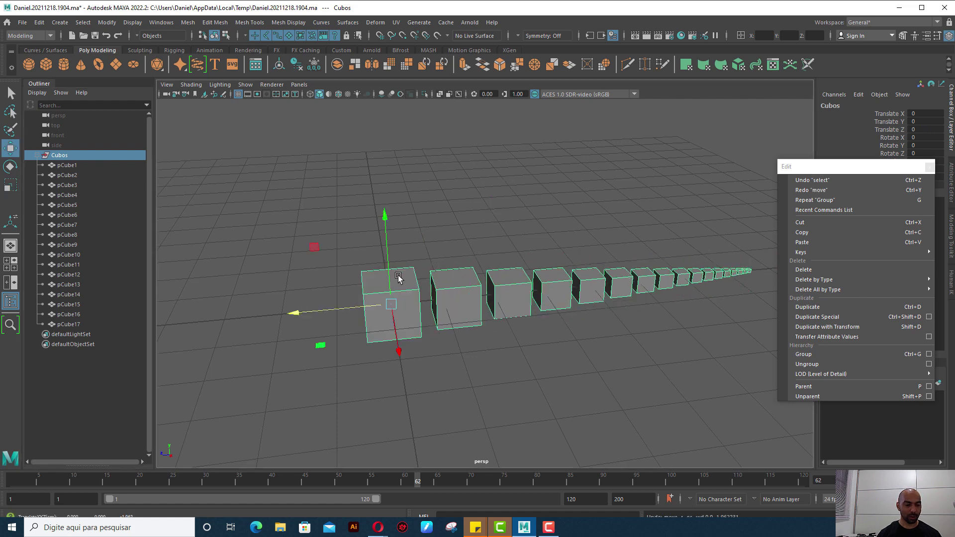
{"action": "key", "text": "e"}
{"action": "left_click_drag", "start_coordinate": [315, 281], "coordinate": [328, 251]}
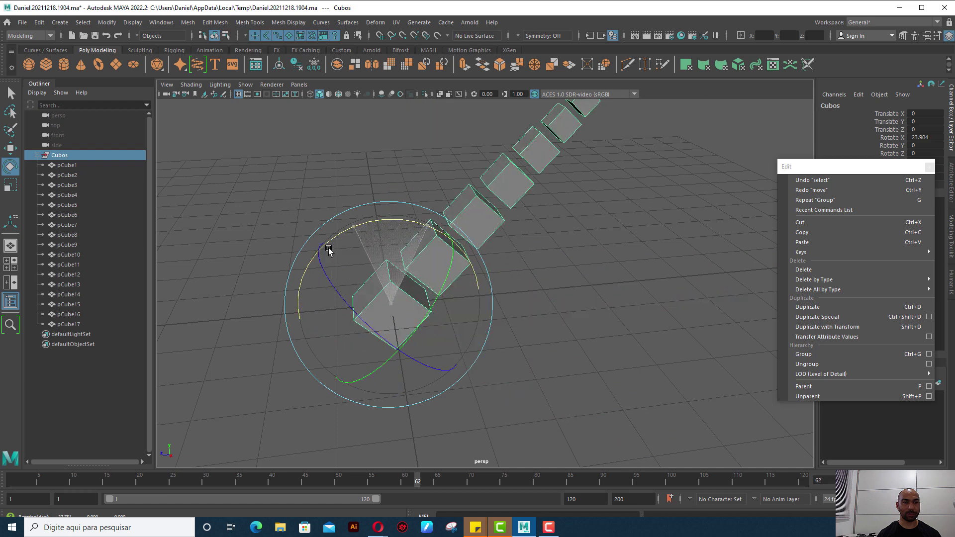
{"action": "key", "text": "ctrl+z"}
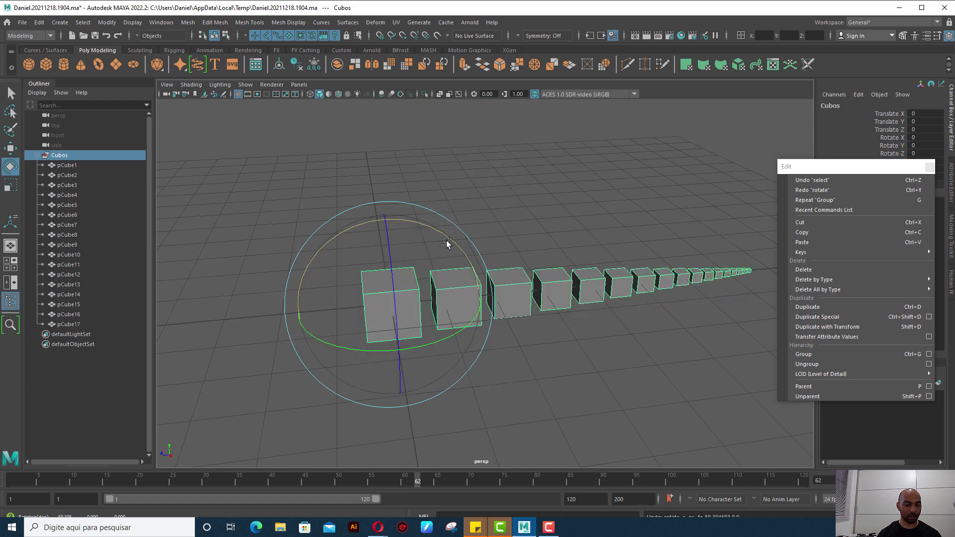
Slide the Cubos pivot along X toward the smaller cubes, test a rotation, and undo it.
{"action": "key", "text": "d"}
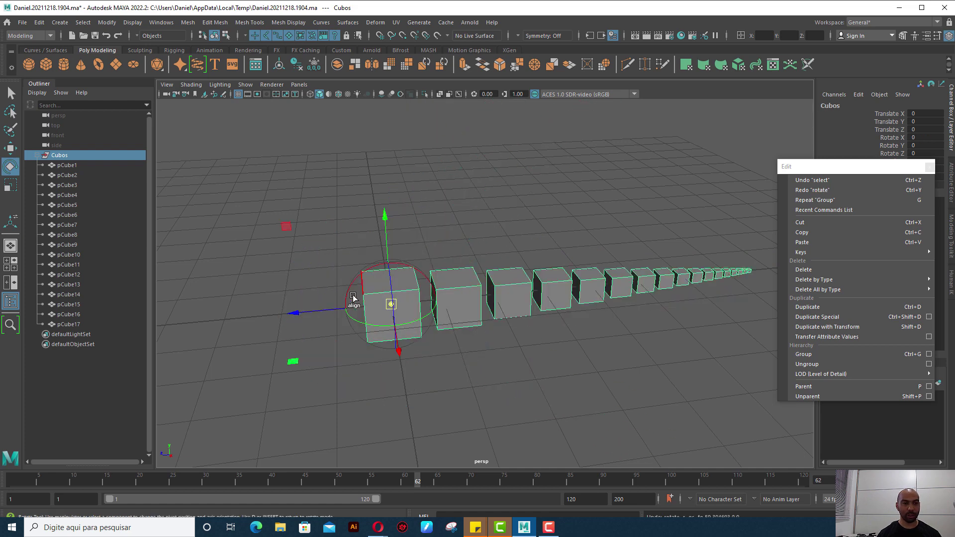
{"action": "mouse_move", "coordinate": [305, 315]}
{"action": "left_mouse_down"}
{"action": "mouse_move", "coordinate": [499, 297]}
{"action": "mouse_move", "coordinate": [577, 263]}
{"action": "left_mouse_up"}
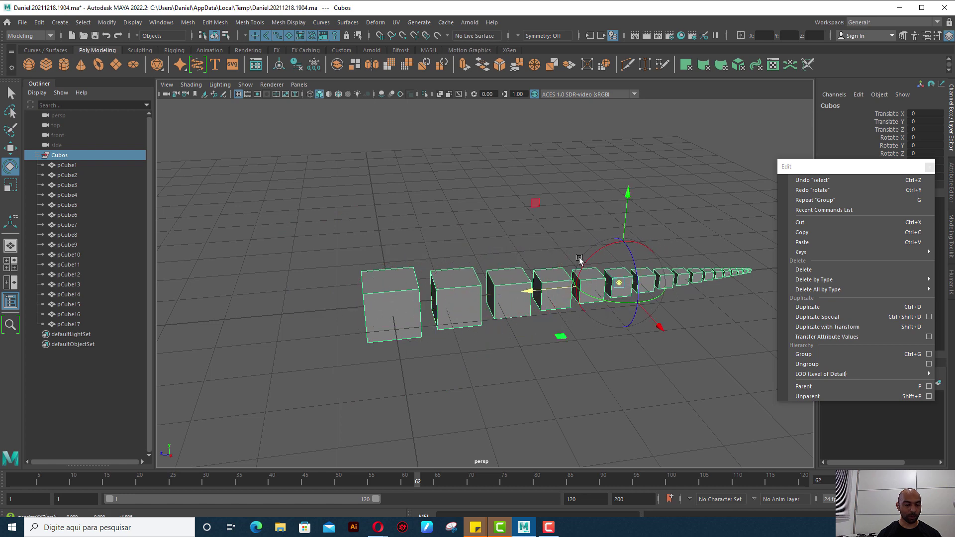
{"action": "mouse_move", "coordinate": [577, 217]}
{"action": "left_mouse_down"}
{"action": "mouse_move", "coordinate": [496, 299]}
{"action": "mouse_move", "coordinate": [573, 320]}
{"action": "mouse_move", "coordinate": [287, 243]}
{"action": "left_mouse_up"}
{"action": "key", "text": "ctrl+z"}
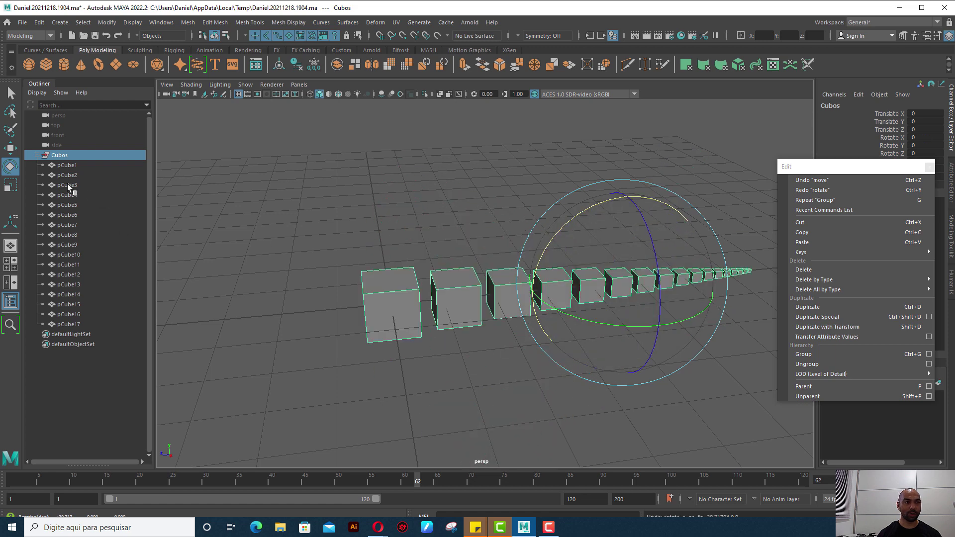
{"action": "left_click", "coordinate": [37, 155]}
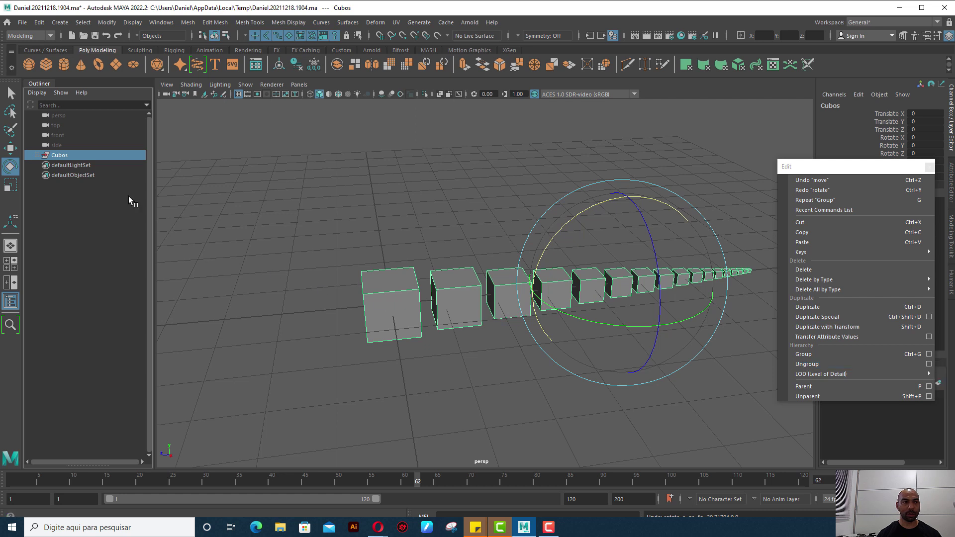
Ungroup Cubos, check pCube3, pCube8, pCube1, pCube4 and pCube10 individually, then deselect all.
{"action": "left_click", "coordinate": [828, 366]}
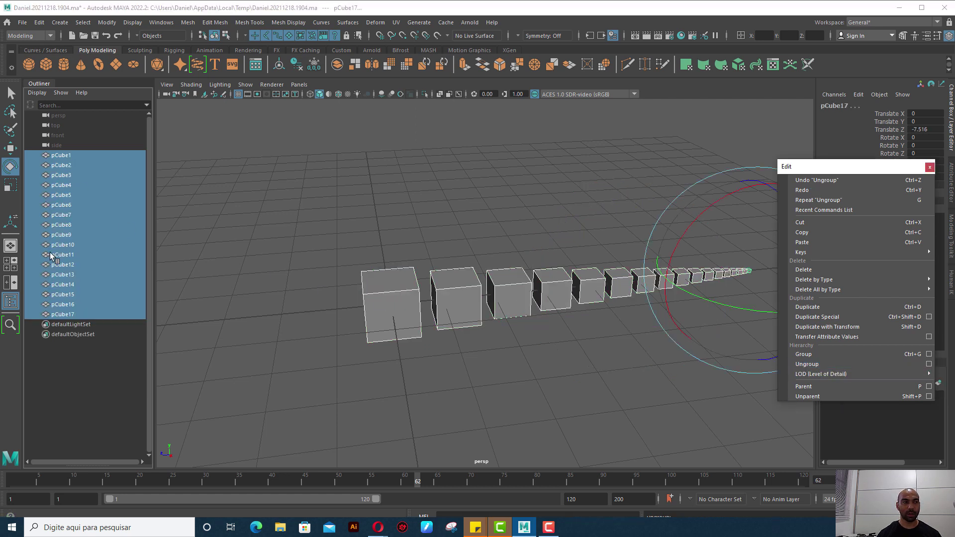
{"action": "left_click", "coordinate": [348, 266]}
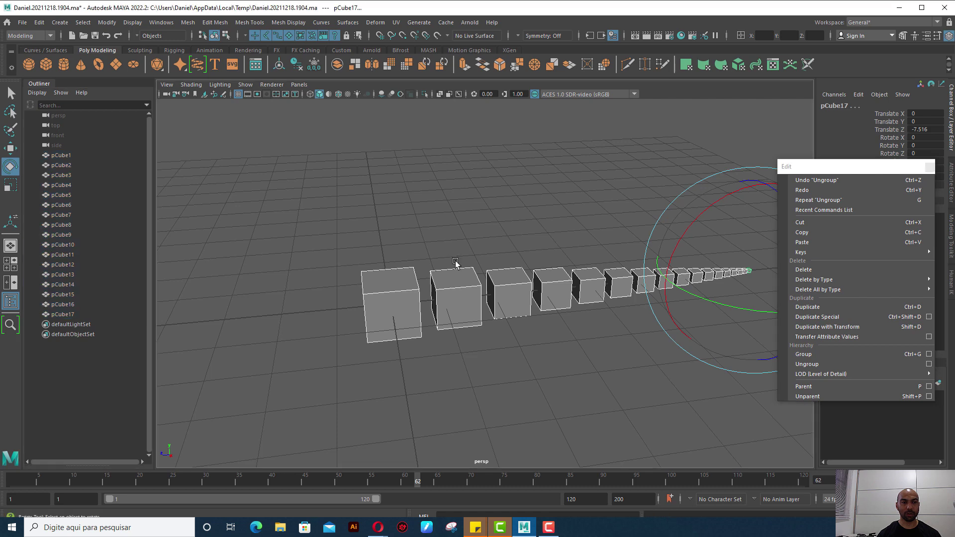
{"action": "left_click", "coordinate": [520, 289]}
{"action": "left_click", "coordinate": [671, 283]}
{"action": "left_click", "coordinate": [391, 288]}
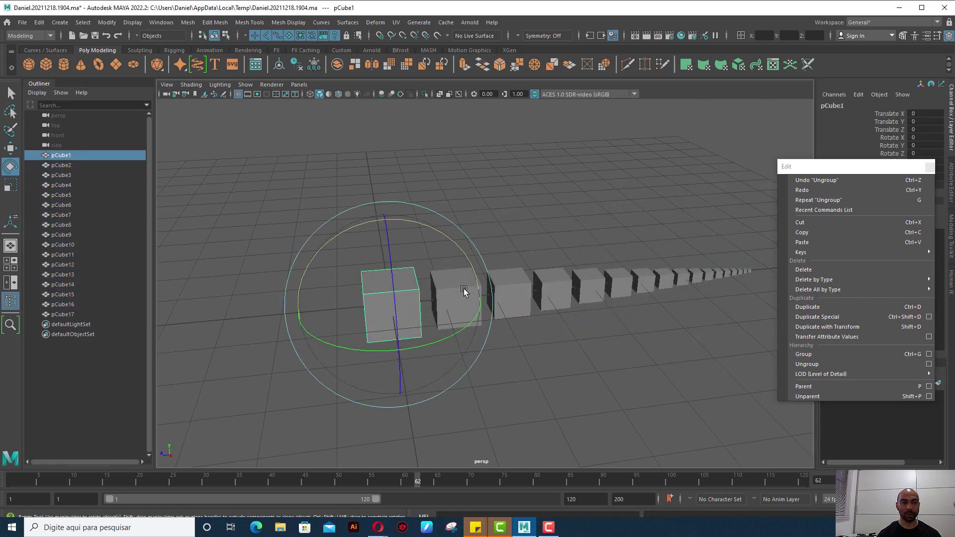
{"action": "left_click", "coordinate": [547, 282]}
{"action": "left_click", "coordinate": [696, 276]}
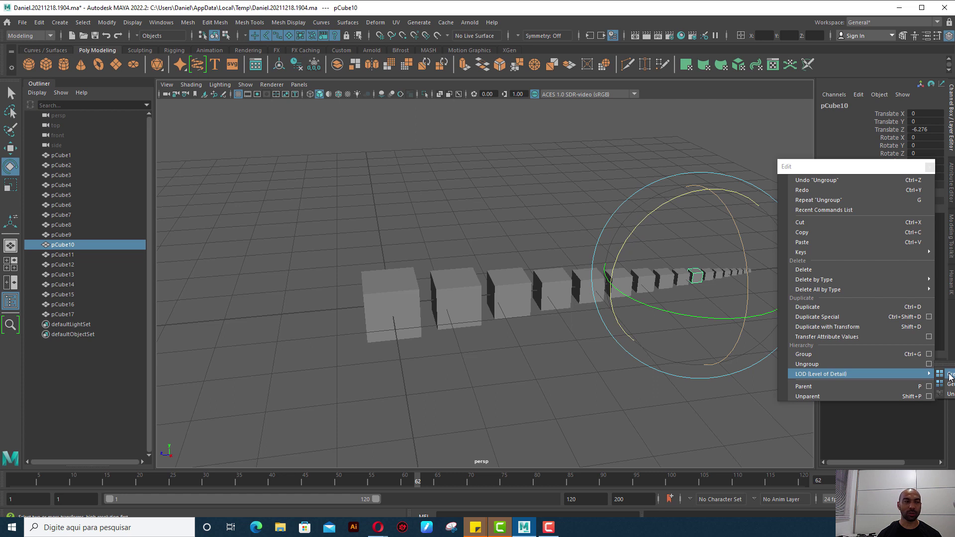
{"action": "left_click", "coordinate": [516, 372]}
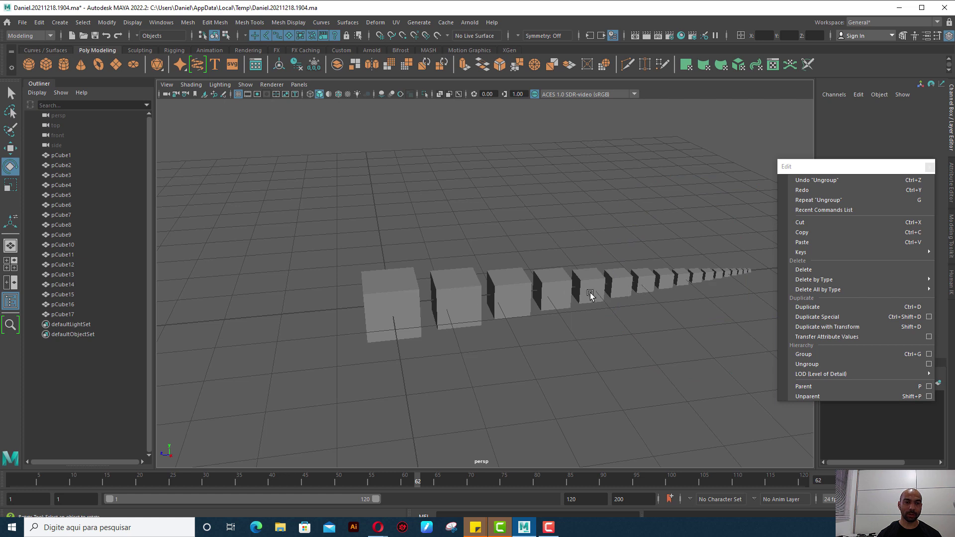
Marquee-select pCube8 through pCube17 in the viewport and delete them.
{"action": "left_click", "coordinate": [515, 292]}
{"action": "left_click", "coordinate": [604, 328]}
{"action": "left_click_drag", "start_coordinate": [663, 233], "coordinate": [776, 341]}
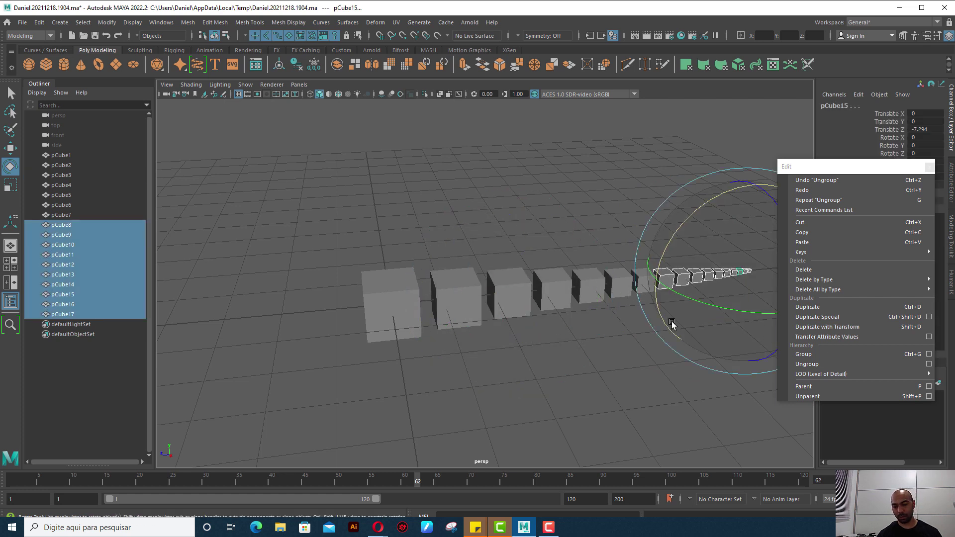
{"action": "key", "text": "Delete"}
With the Select tool, click through the remaining cubes pCube7 down to pCube1, ending on pCube7.
{"action": "left_click", "coordinate": [646, 278]}
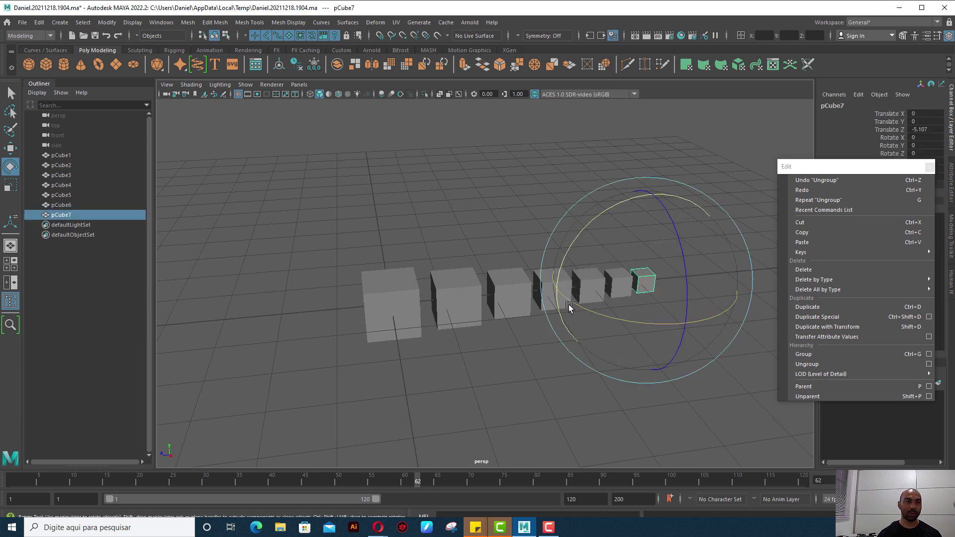
{"action": "left_click", "coordinate": [12, 94]}
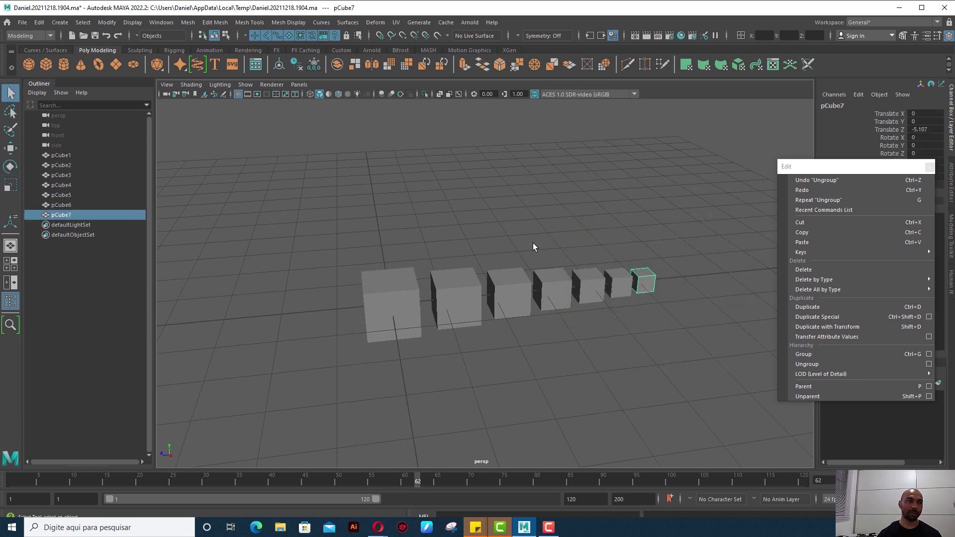
{"action": "left_click", "coordinate": [586, 289]}
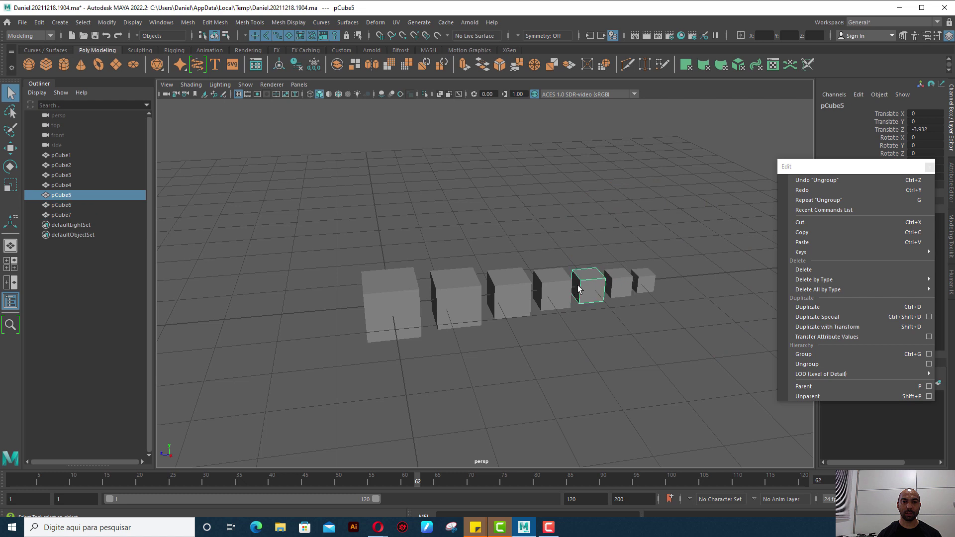
{"action": "left_click", "coordinate": [552, 291]}
{"action": "left_click", "coordinate": [517, 293]}
{"action": "left_click", "coordinate": [438, 296]}
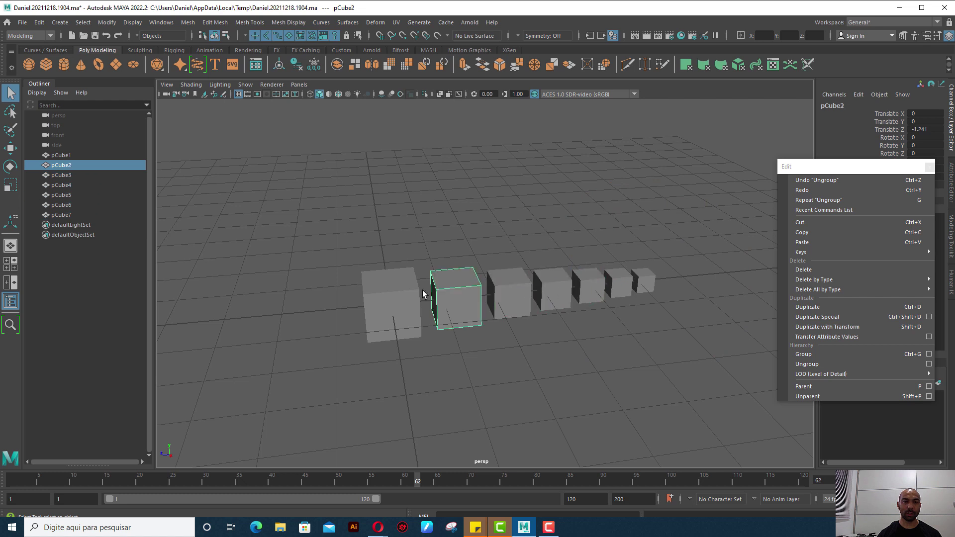
{"action": "left_click", "coordinate": [393, 303]}
{"action": "left_click", "coordinate": [643, 282]}
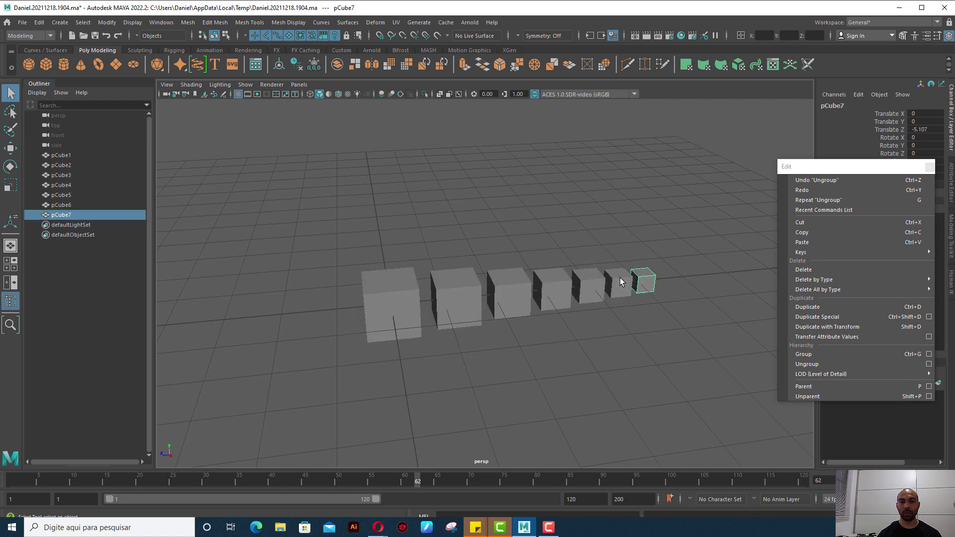
Parent pCube7 under pCube6, pCube6 under pCube5, and pCube5 under pCube4.
{"action": "left_click", "coordinate": [622, 279], "text": "shift"}
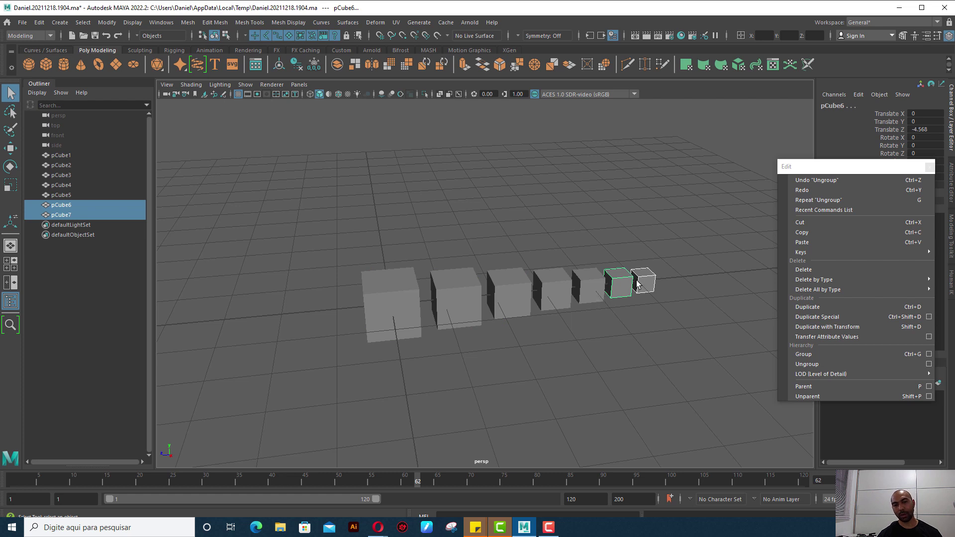
{"action": "left_click", "coordinate": [620, 288], "text": "shift"}
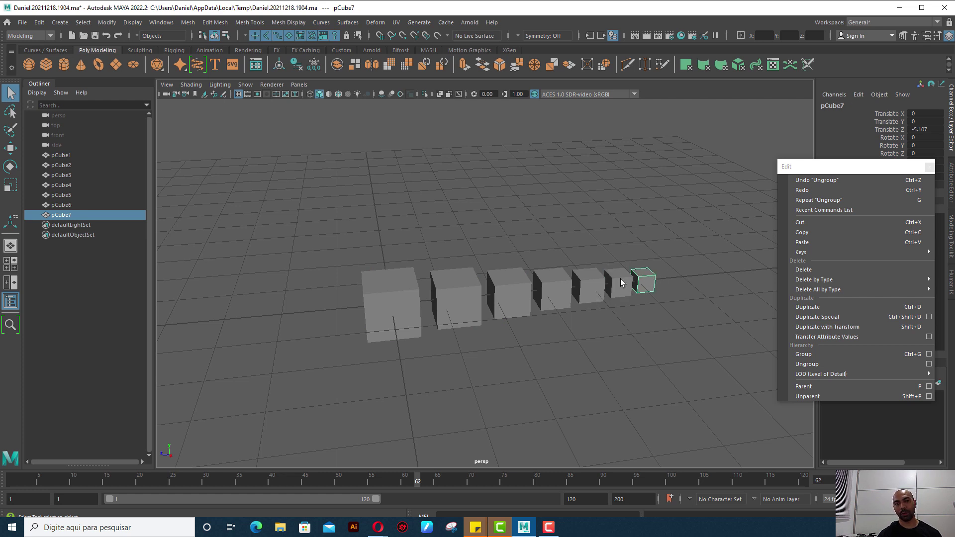
{"action": "left_click", "coordinate": [620, 281], "text": "shift"}
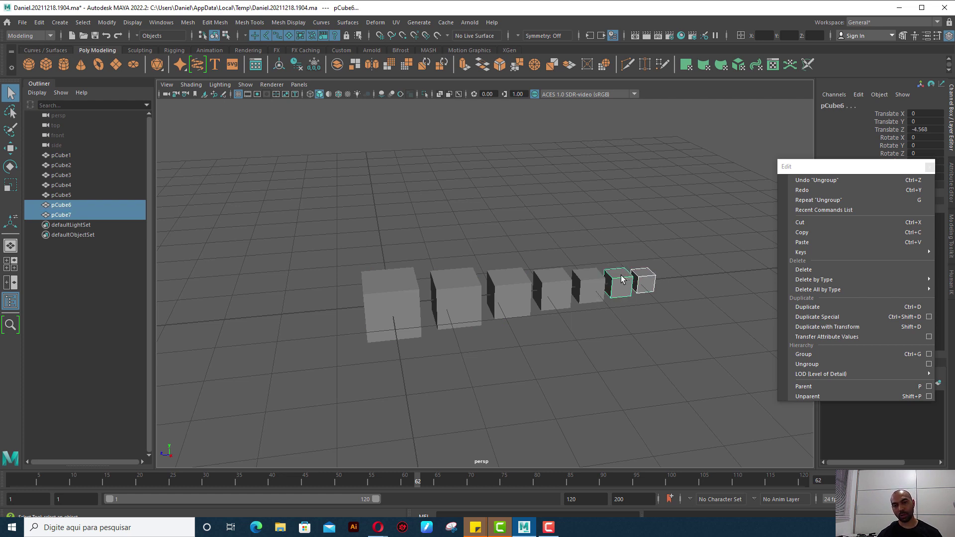
{"action": "key", "text": "p"}
{"action": "left_click", "coordinate": [621, 277]}
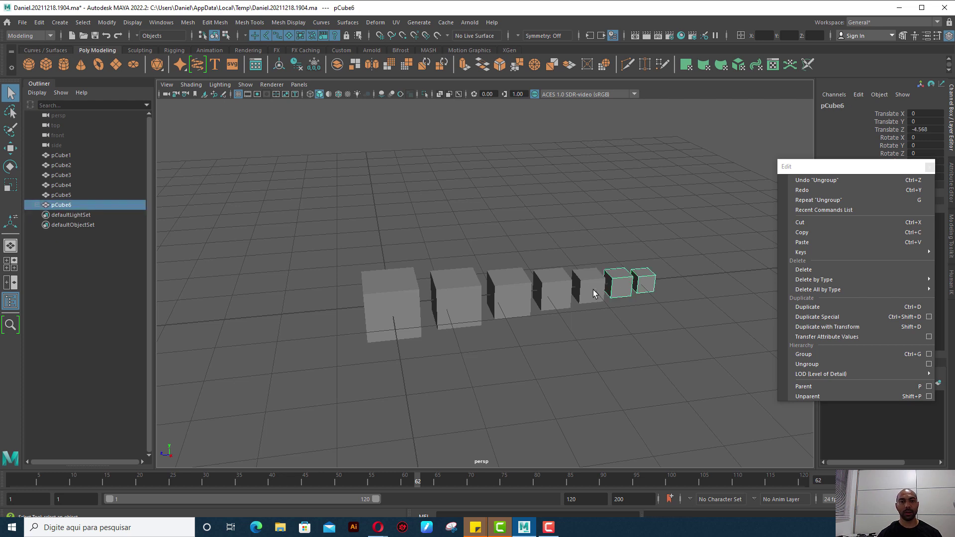
{"action": "left_click", "coordinate": [593, 289], "text": "shift"}
{"action": "key", "text": "p"}
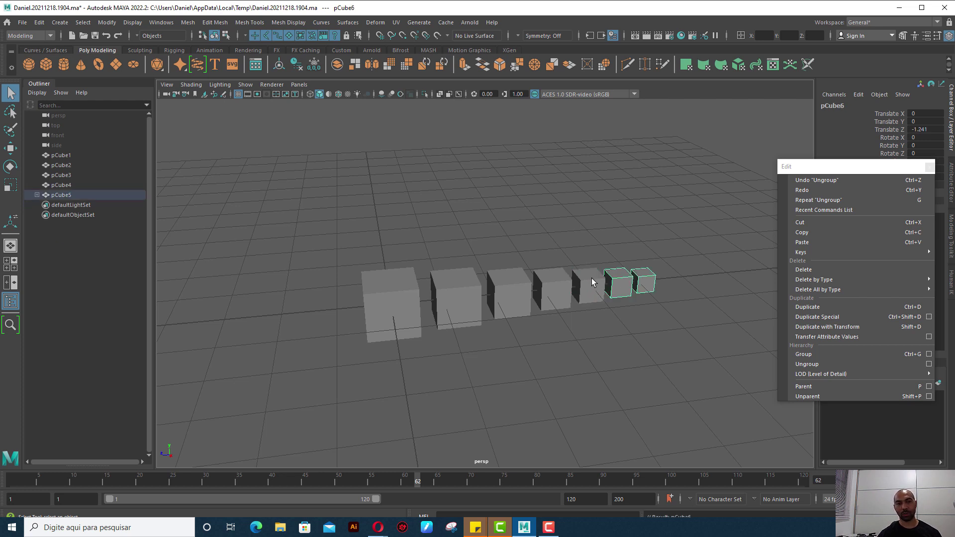
{"action": "left_click", "coordinate": [592, 279]}
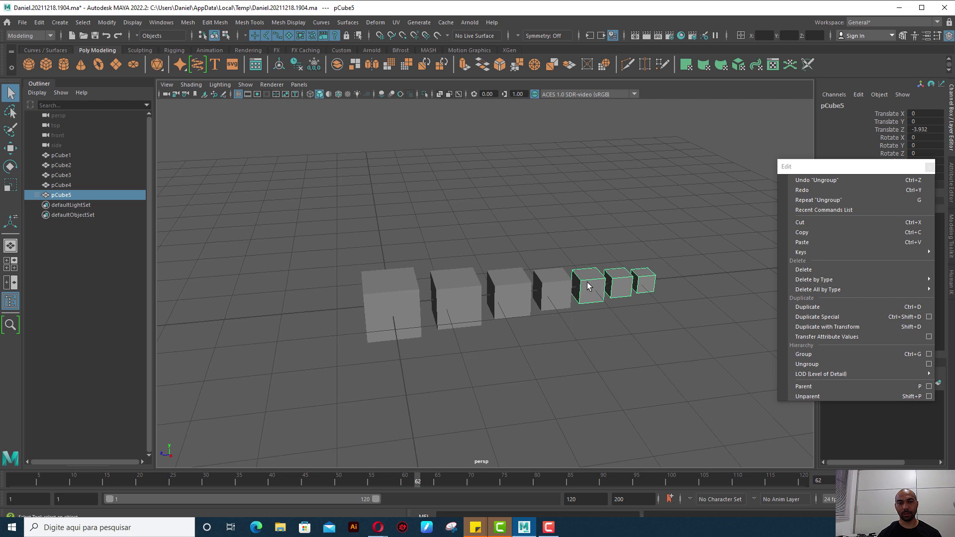
{"action": "left_click", "coordinate": [560, 282], "text": "shift"}
{"action": "left_click", "coordinate": [804, 387]}
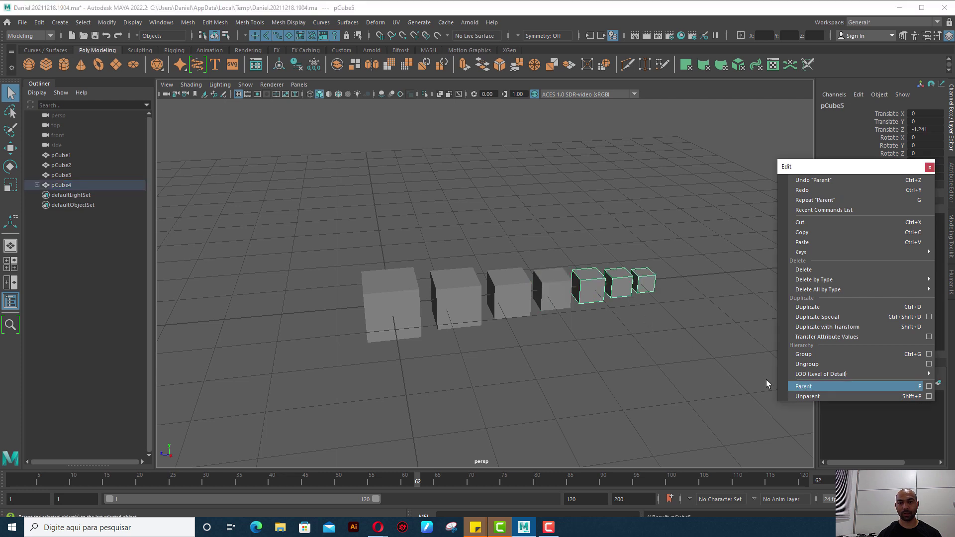
Parent pCube4 under pCube3 and pCube3 under pCube2, then select pCube2 with pCube1.
{"action": "left_click", "coordinate": [547, 288]}
{"action": "left_click", "coordinate": [494, 286], "text": "shift"}
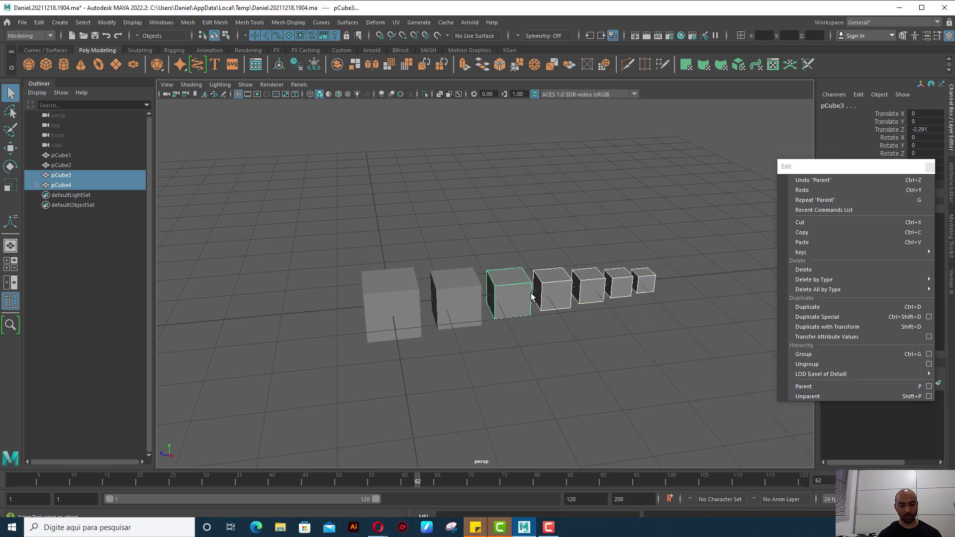
{"action": "key", "text": "p"}
{"action": "left_click", "coordinate": [509, 288]}
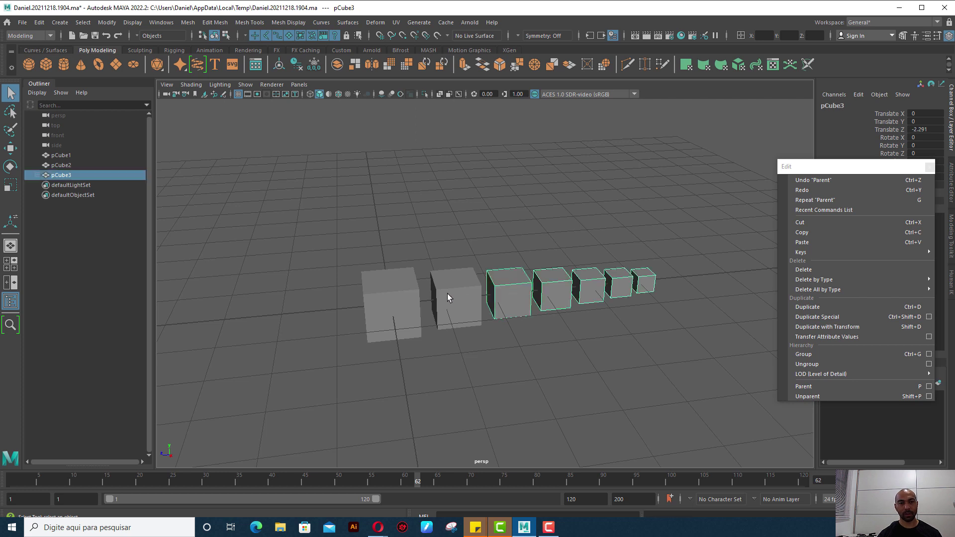
{"action": "left_click", "coordinate": [447, 293], "text": "shift"}
{"action": "key", "text": "p"}
{"action": "left_click", "coordinate": [478, 294]}
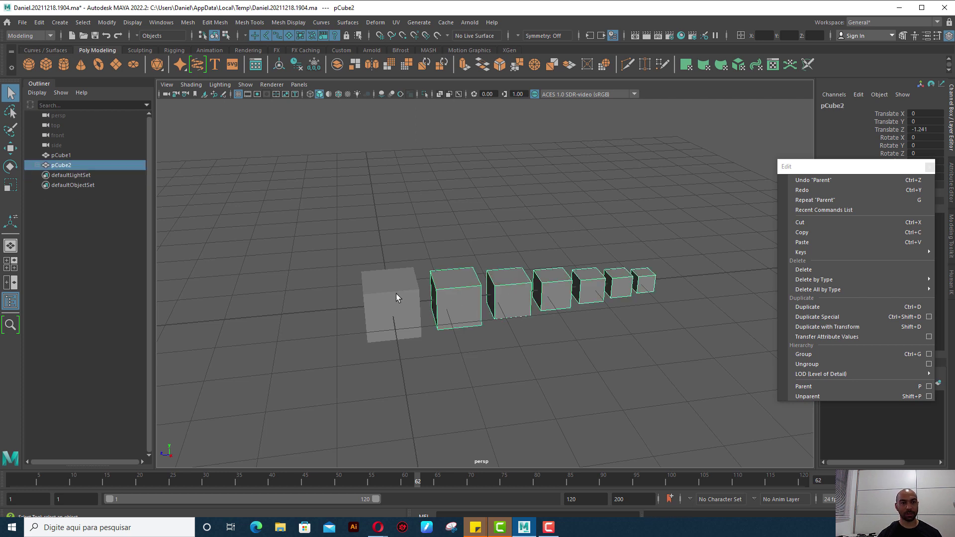
{"action": "left_click", "coordinate": [396, 294], "text": "shift"}
Parent pCube2 under pCube1 and expand the nested cube chain in the Outliner.
{"action": "key", "text": "p"}
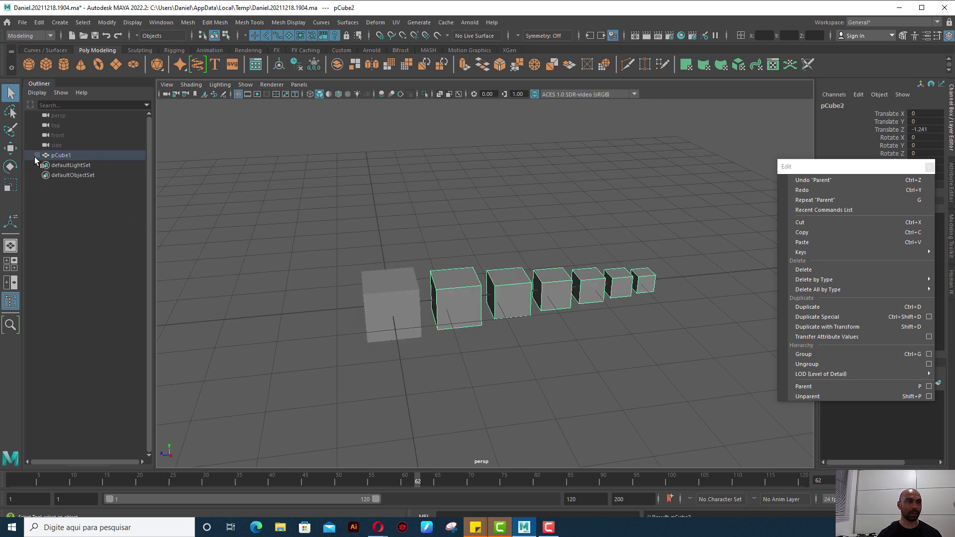
{"action": "left_click", "coordinate": [36, 155]}
{"action": "left_click", "coordinate": [43, 165], "text": "shift"}
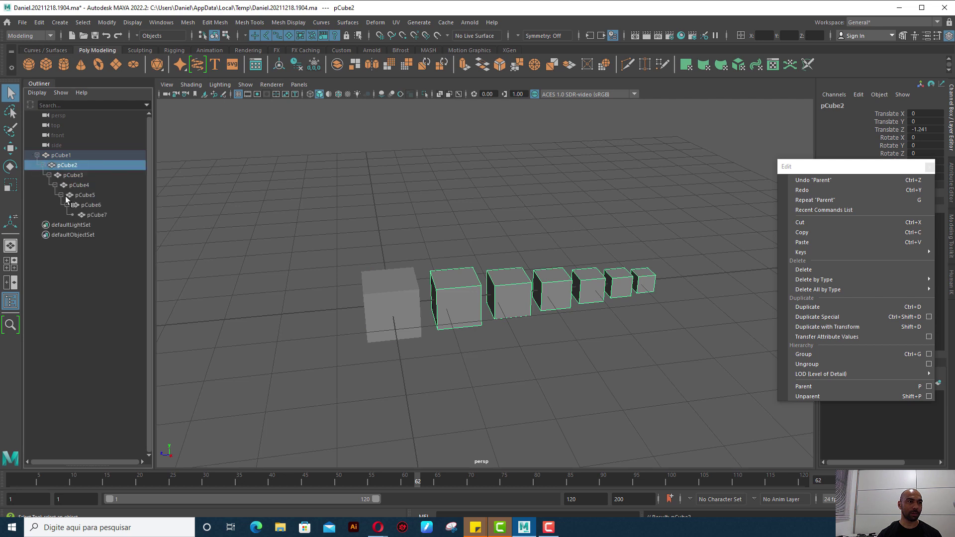
{"action": "left_click", "coordinate": [66, 155]}
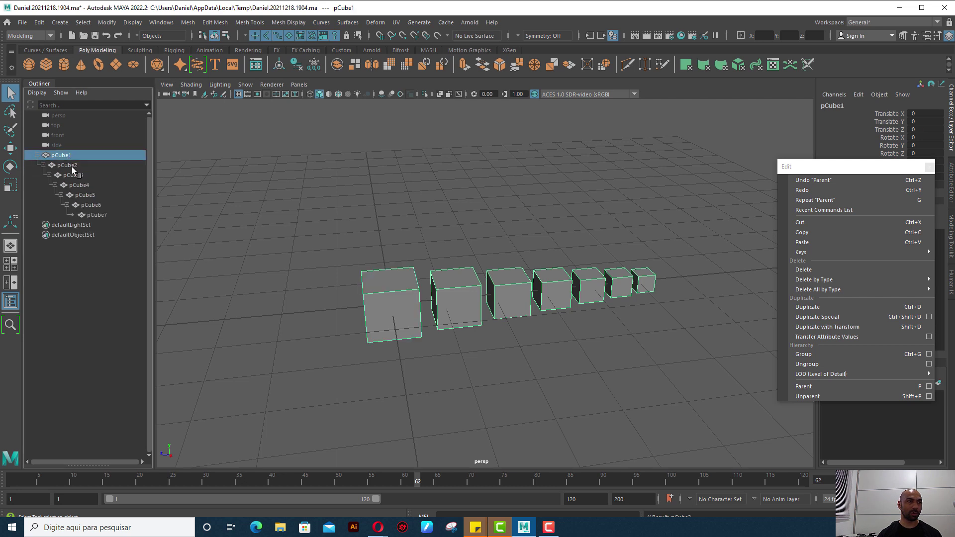
Check each level down to pCube7, then select all seven cubes from pCube1 to pCube7.
{"action": "left_click", "coordinate": [71, 165]}
{"action": "left_click", "coordinate": [94, 185]}
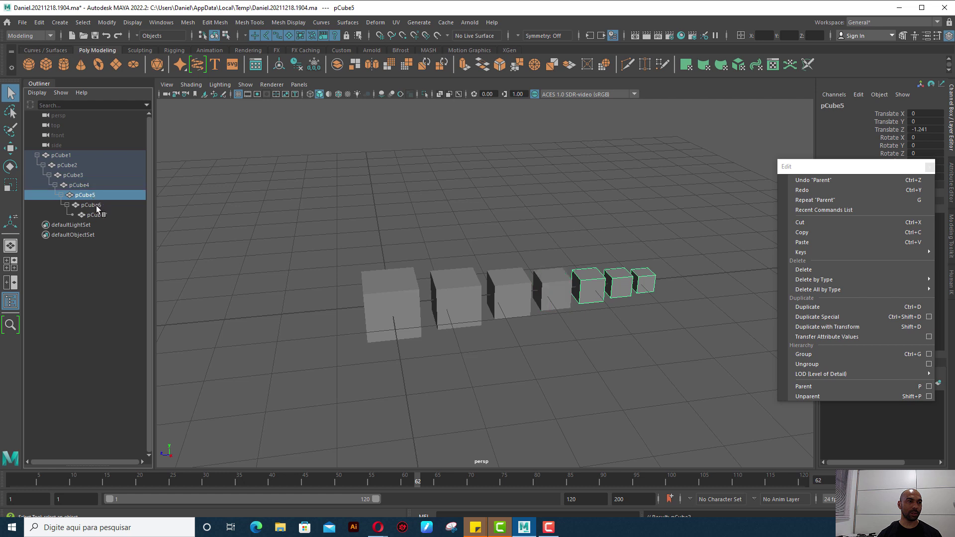
{"action": "left_click", "coordinate": [96, 205]}
{"action": "left_click", "coordinate": [99, 213]}
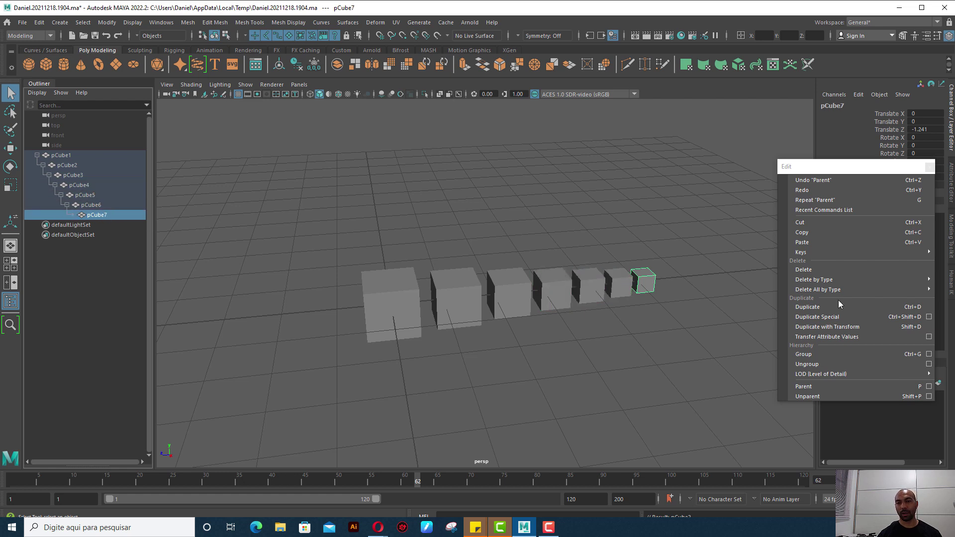
{"action": "left_click", "coordinate": [57, 156]}
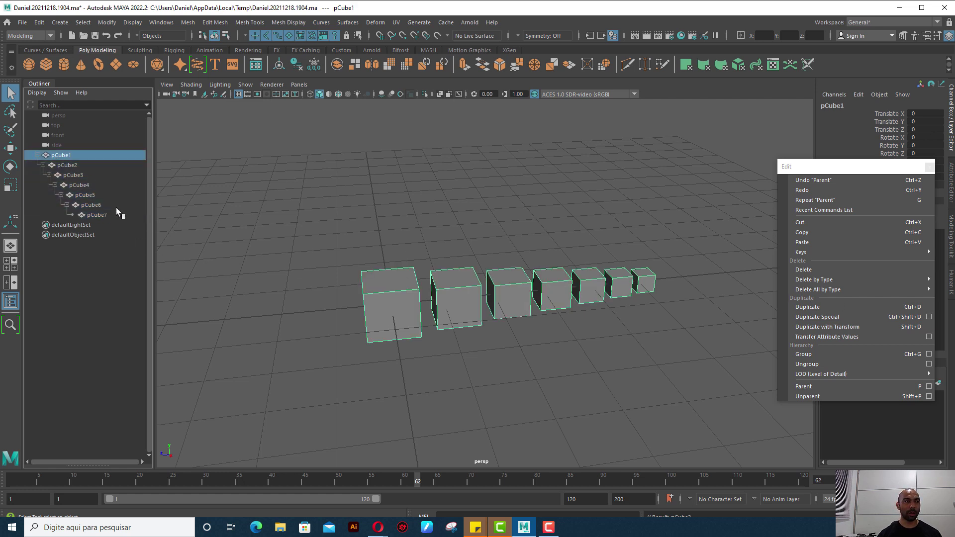
{"action": "left_click", "coordinate": [100, 214], "text": "shift"}
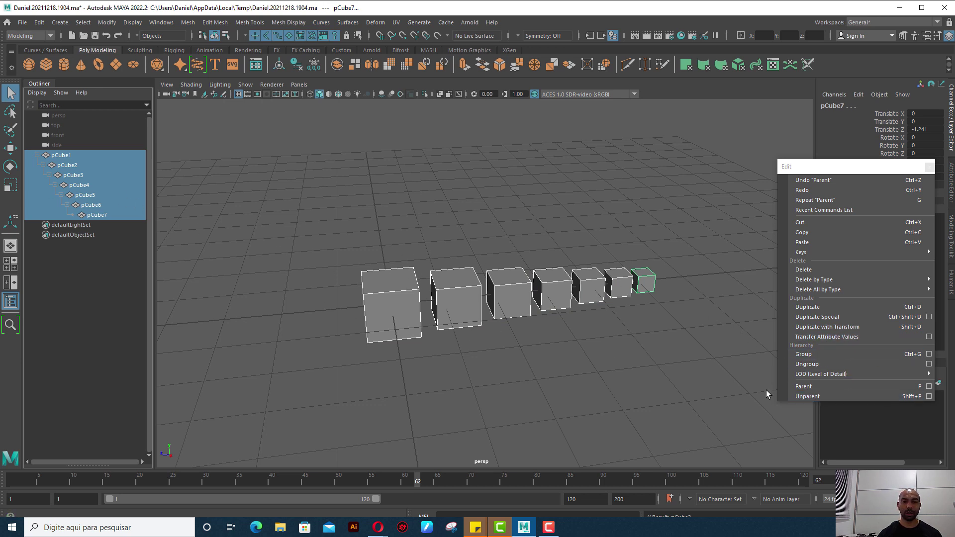
Unparent pCube1–pCube7, confirm several cubes are independent, then reselect pCube1 through pCube7.
{"action": "left_click", "coordinate": [826, 393]}
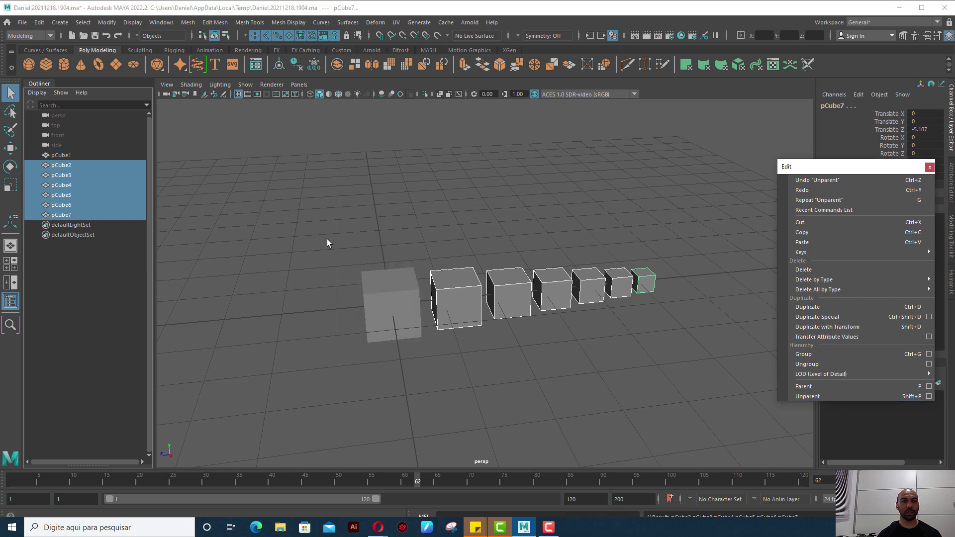
{"action": "left_click", "coordinate": [440, 242]}
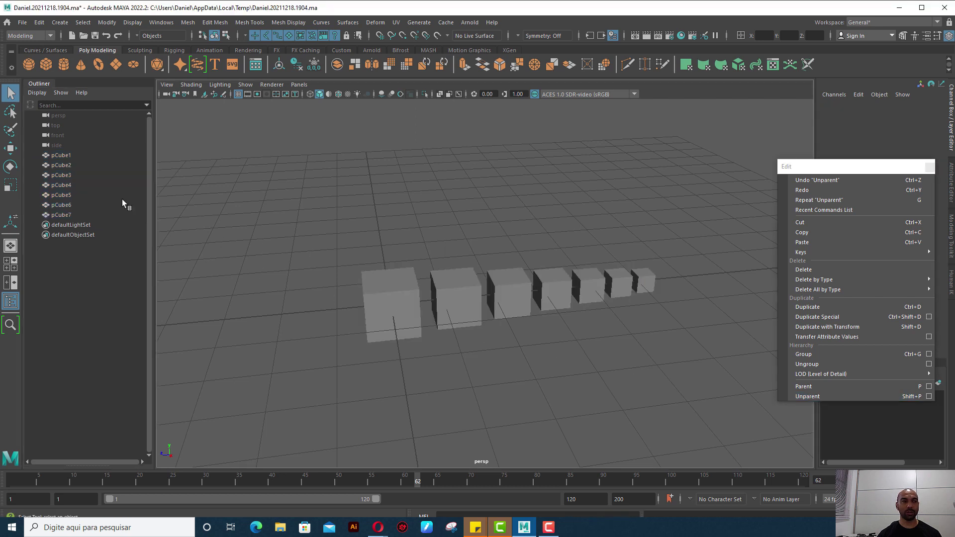
{"action": "left_click", "coordinate": [443, 289]}
{"action": "left_click", "coordinate": [507, 291]}
{"action": "left_click", "coordinate": [553, 289]}
{"action": "left_click", "coordinate": [588, 286]}
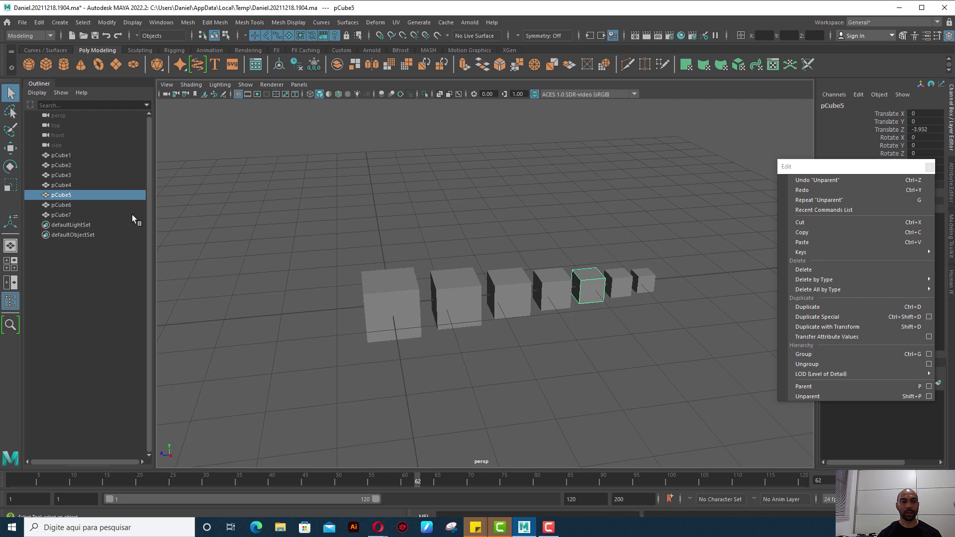
{"action": "left_click", "coordinate": [61, 156]}
{"action": "left_click", "coordinate": [78, 216], "text": "shift"}
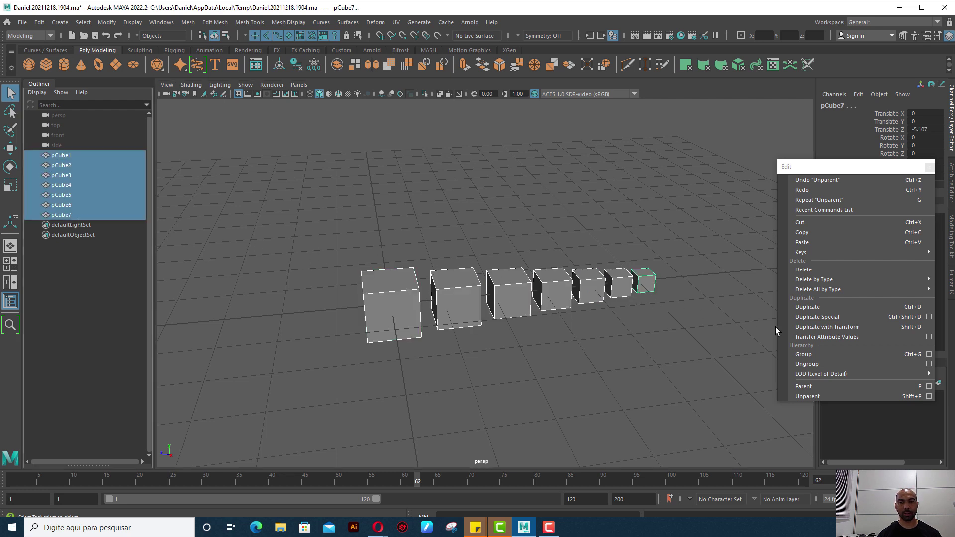
Parent the cubes into a reversed chain under pCube7 and expand it in the Outliner.
{"action": "left_click", "coordinate": [812, 387]}
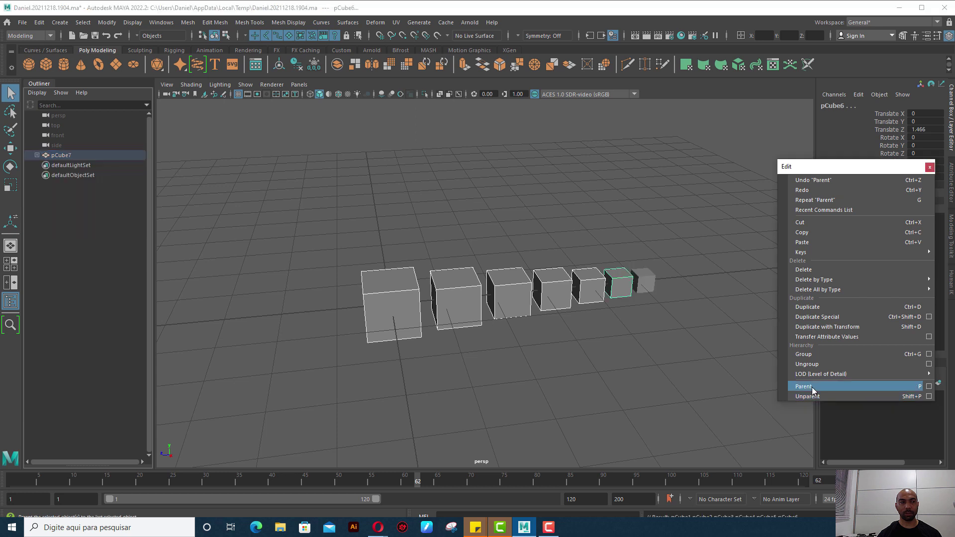
{"action": "key", "text": "Down"}
{"action": "key", "text": "Down"}
{"action": "key", "text": "Down"}
{"action": "key", "text": "Down"}
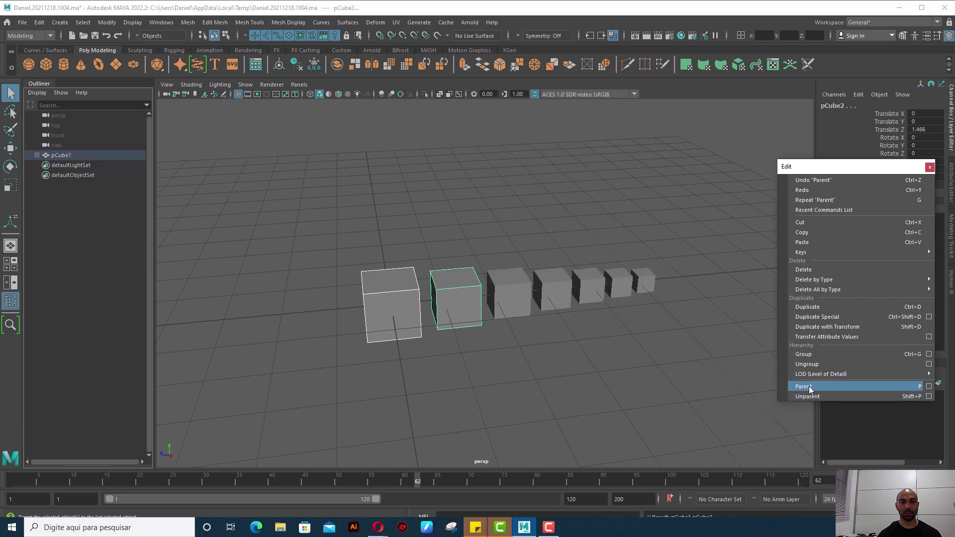
{"action": "key", "text": "Down"}
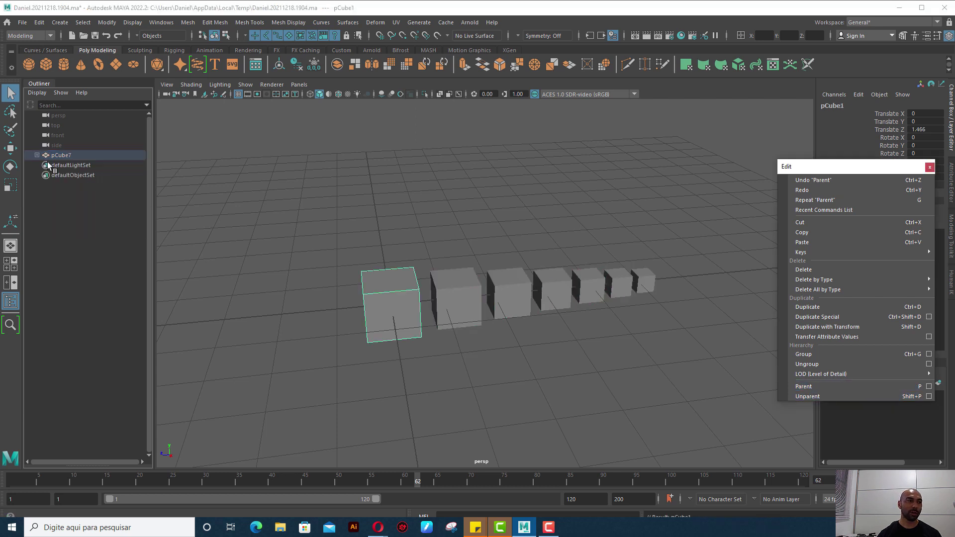
{"action": "left_click", "coordinate": [36, 155]}
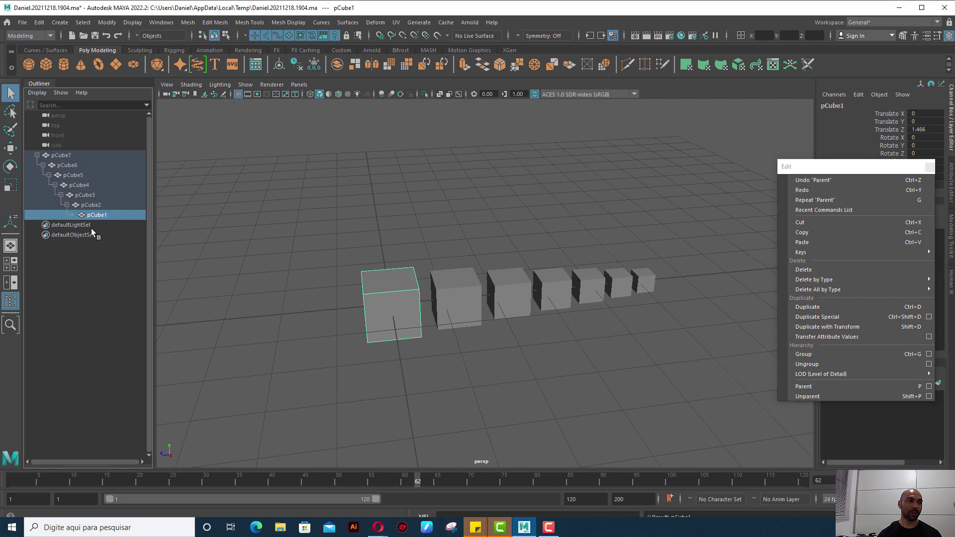
Step through the chain from pCube7 down to pCube1, ending with pCube7 selected.
{"action": "left_click", "coordinate": [65, 155]}
{"action": "left_click", "coordinate": [67, 165]}
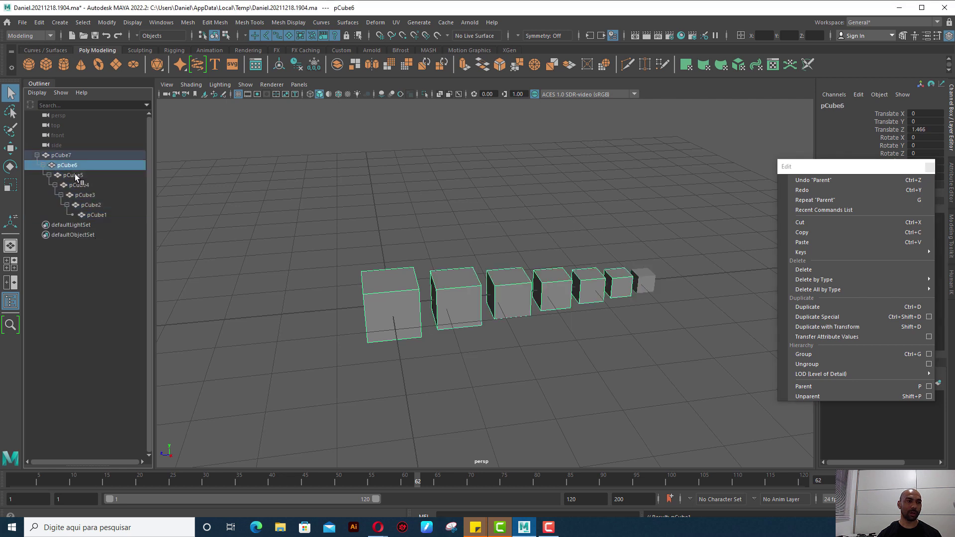
{"action": "left_click", "coordinate": [67, 158]}
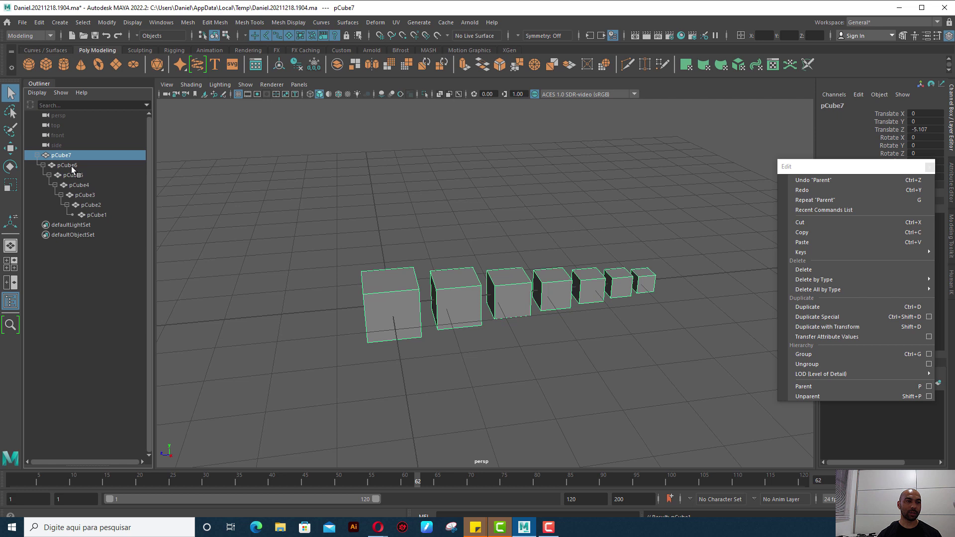
{"action": "left_click", "coordinate": [70, 165]}
{"action": "left_click", "coordinate": [79, 177]}
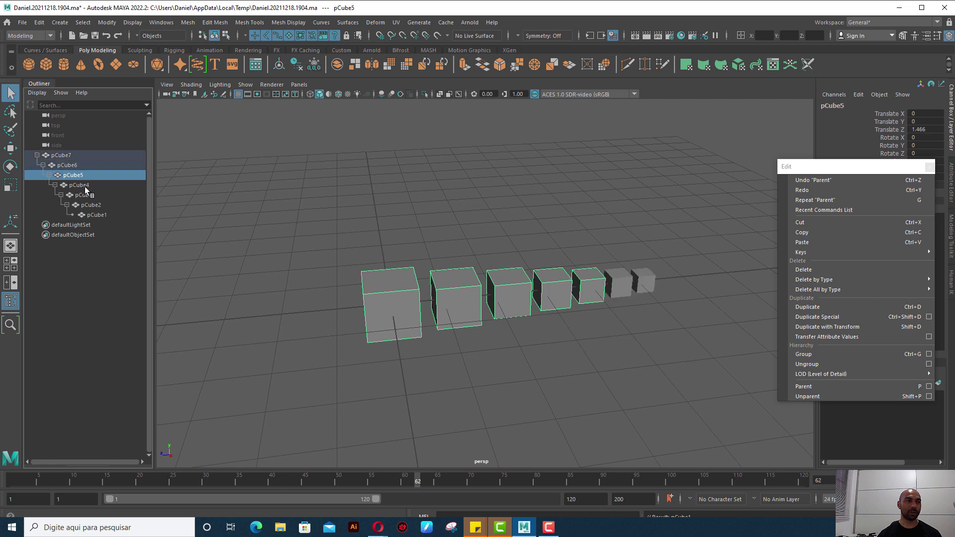
{"action": "left_click", "coordinate": [86, 195]}
{"action": "left_click", "coordinate": [117, 214]}
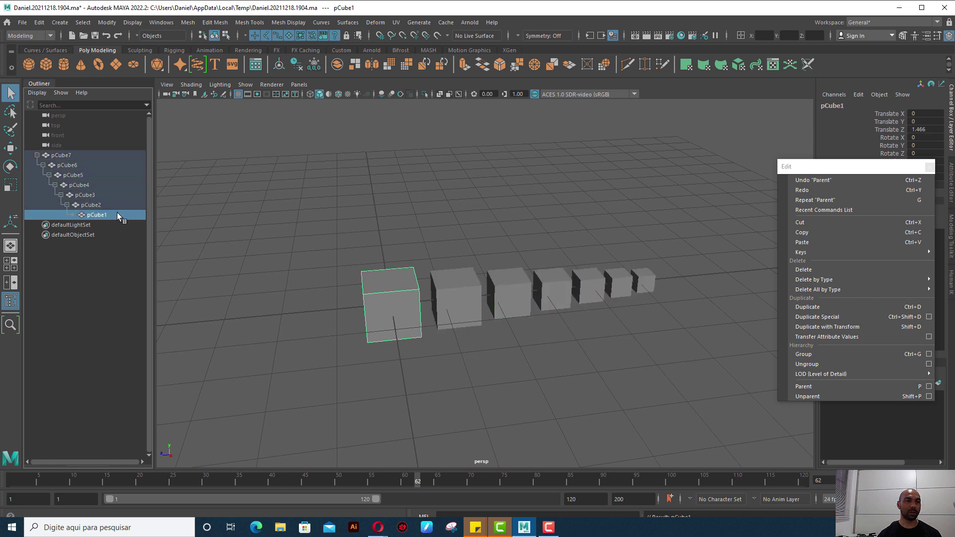
{"action": "left_click", "coordinate": [75, 156]}
Rotate pCube5 about 20° around X to bend the chain downward.
{"action": "key", "text": "e"}
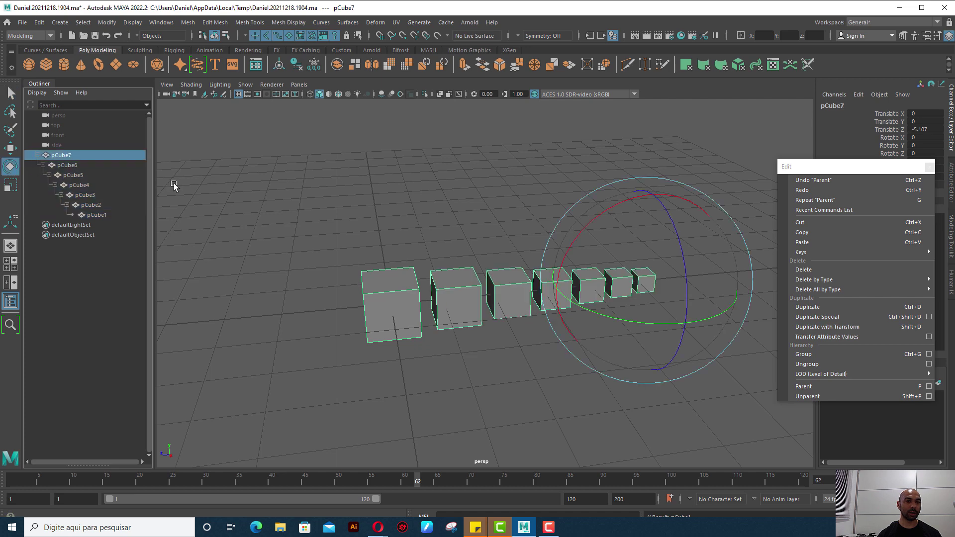
{"action": "mouse_move", "coordinate": [600, 219]}
{"action": "left_mouse_down"}
{"action": "mouse_move", "coordinate": [574, 235]}
{"action": "mouse_move", "coordinate": [644, 214]}
{"action": "left_mouse_up"}
{"action": "key", "text": "ctrl+z"}
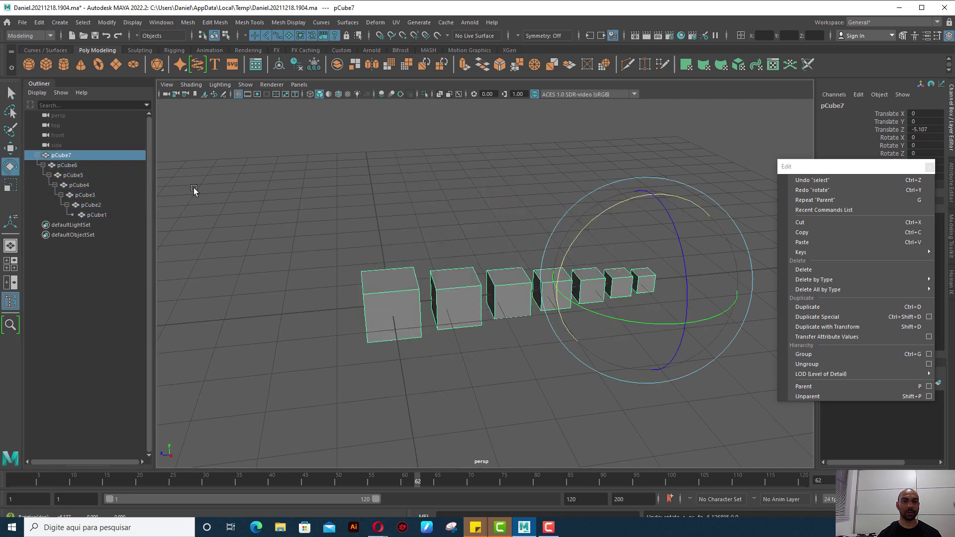
{"action": "left_click", "coordinate": [82, 177]}
{"action": "left_click_drag", "start_coordinate": [542, 220], "coordinate": [527, 253]}
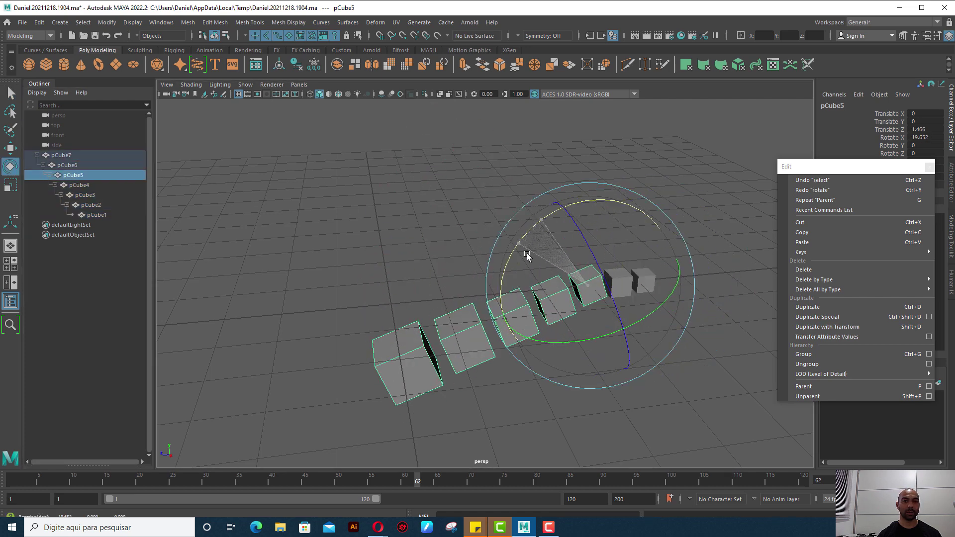
Rotate pCube3 about 22° so the cube row curves into an arc.
{"action": "left_click", "coordinate": [82, 194]}
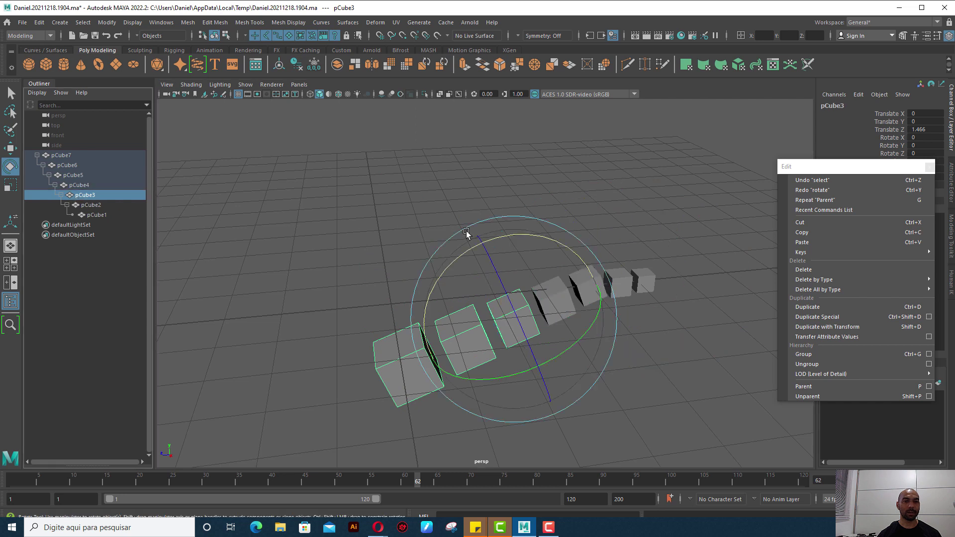
{"action": "left_click_drag", "start_coordinate": [458, 256], "coordinate": [643, 234]}
{"action": "left_click", "coordinate": [643, 234]}
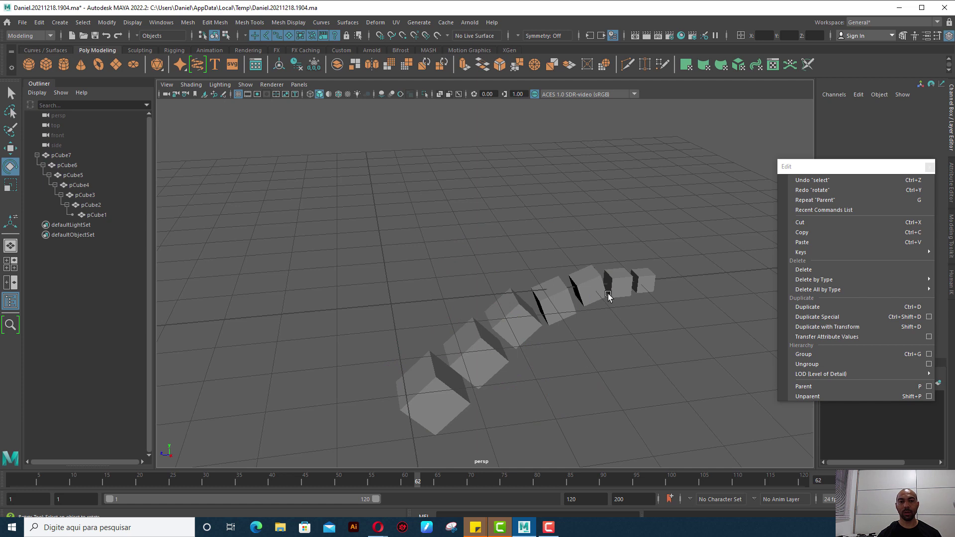
{"action": "left_click", "coordinate": [47, 156]}
Unparent pCube7 through pCube1 so each arced cube stands alone, keeping the curve.
{"action": "left_click", "coordinate": [113, 215], "text": "shift"}
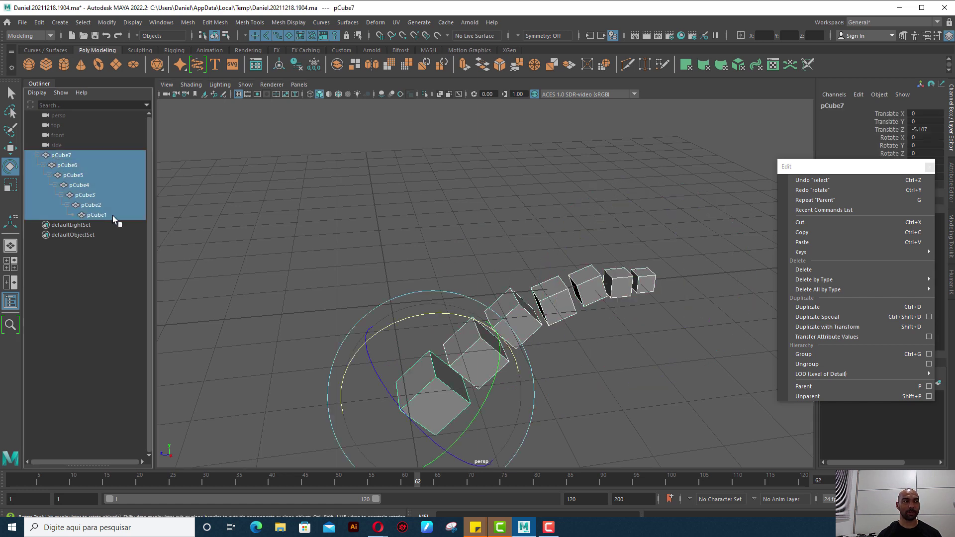
{"action": "left_click", "coordinate": [806, 396]}
{"action": "left_click", "coordinate": [411, 251]}
{"action": "left_click_drag", "start_coordinate": [562, 258], "coordinate": [617, 290]}
{"action": "left_click", "coordinate": [444, 249]}
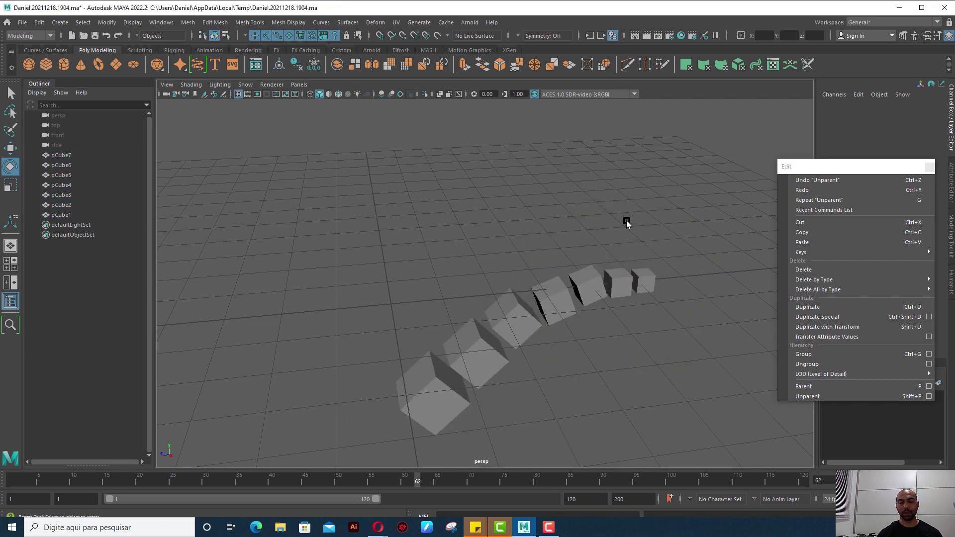